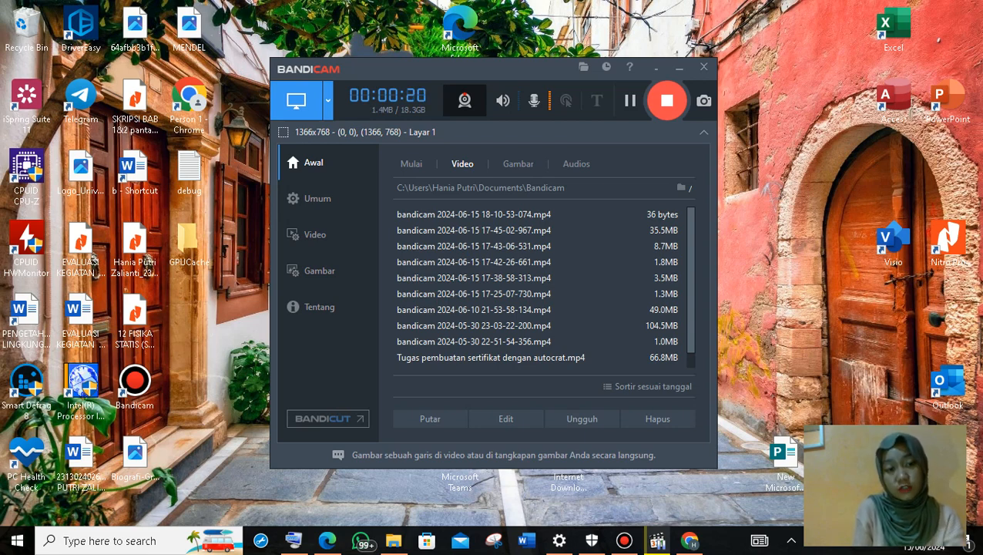
- Minimize the screen recorder, switch to Google Chrome and open wordpress.com
left_click(679, 68)
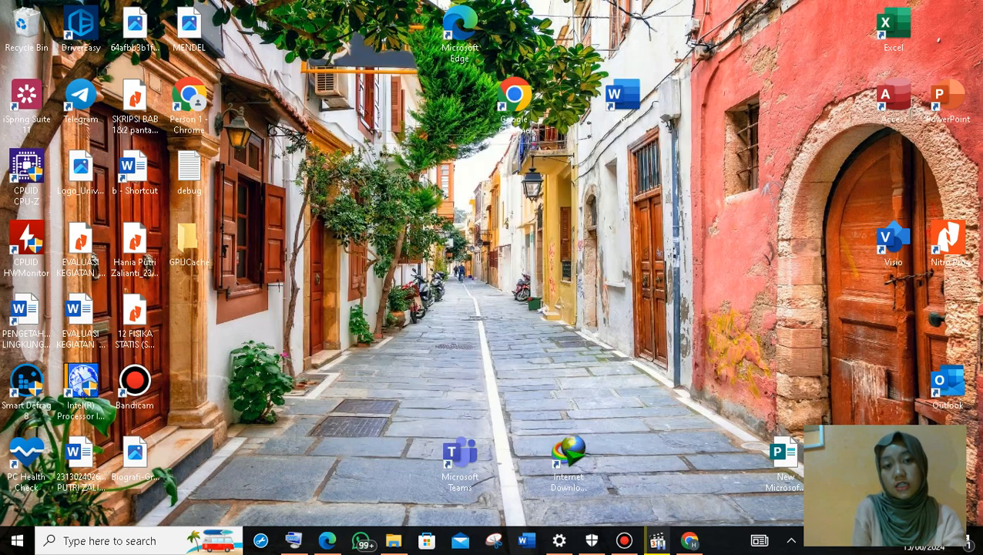
left_click(690, 540)
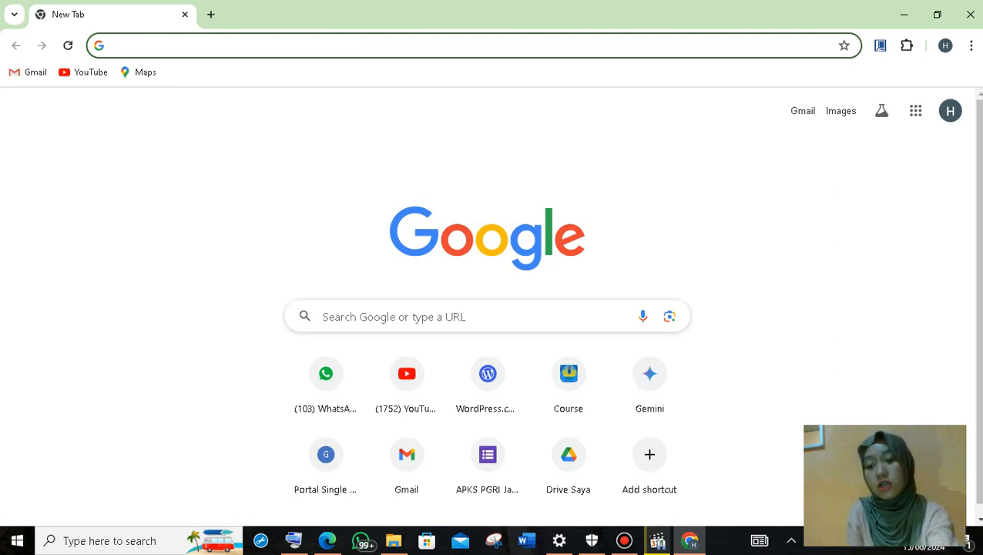
type("word")
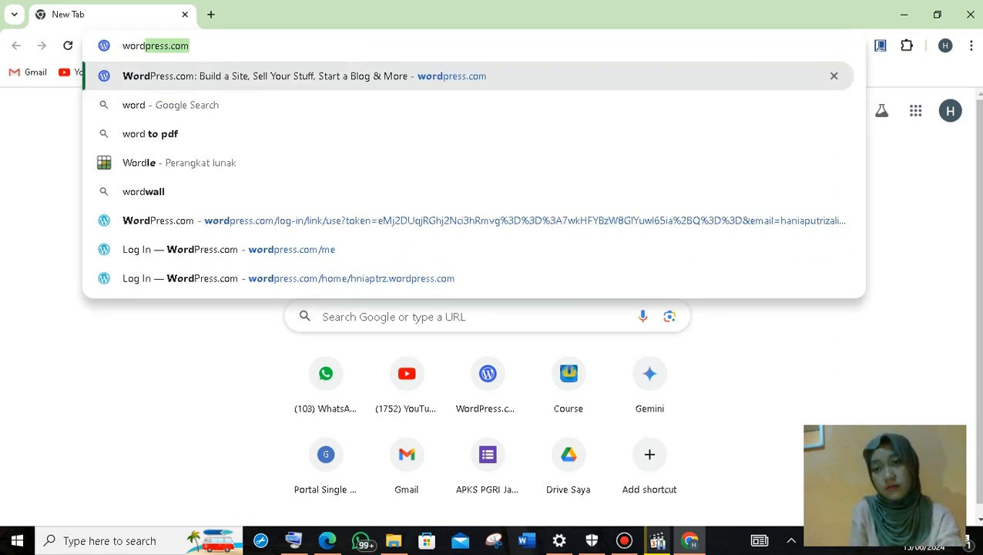
key("Return")
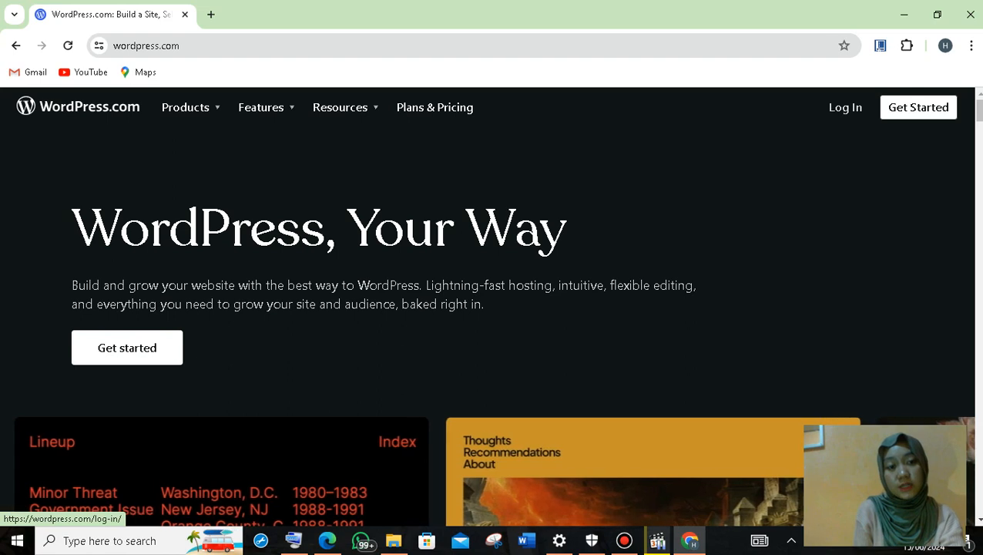
- Log in to WordPress.com with the listed Google account
left_click(846, 107)
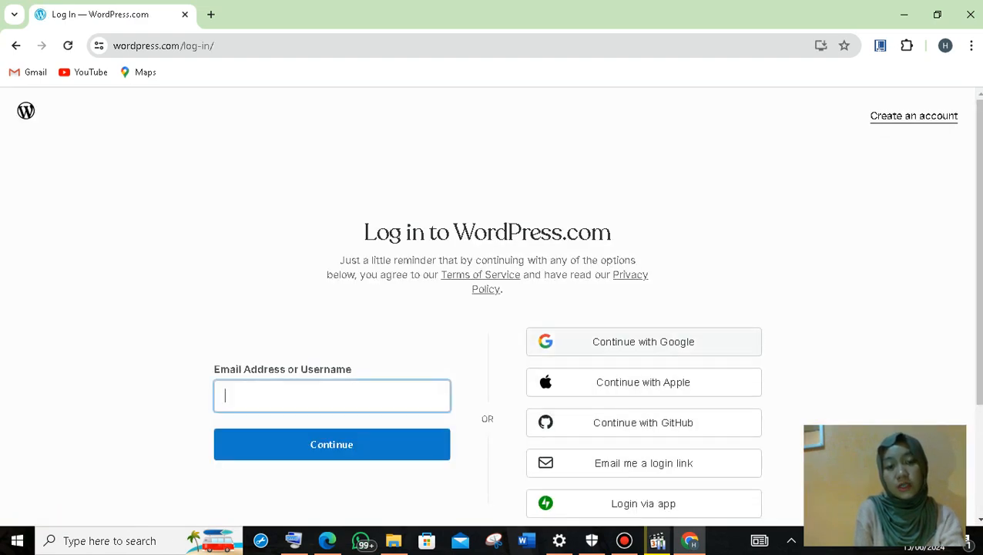
left_click(643, 342)
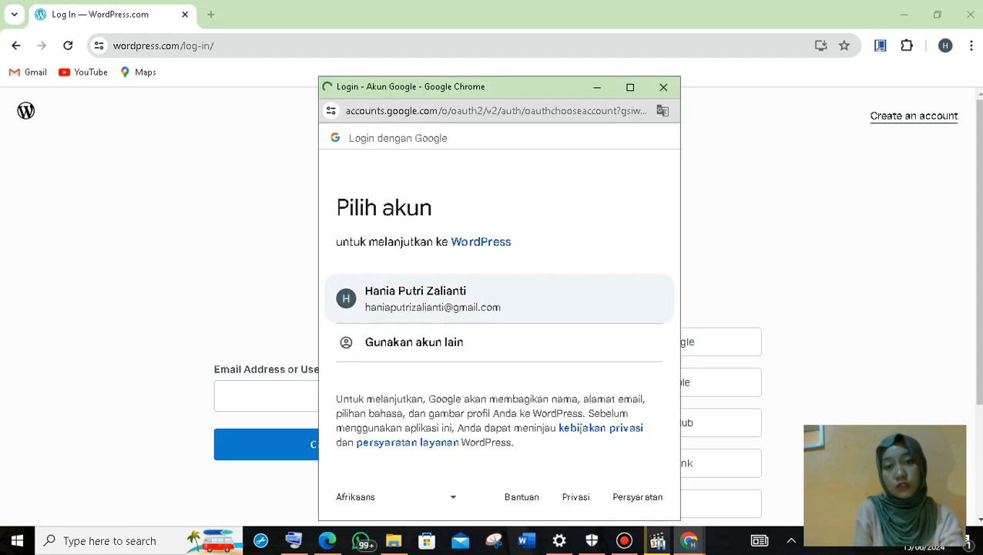
left_click(432, 299)
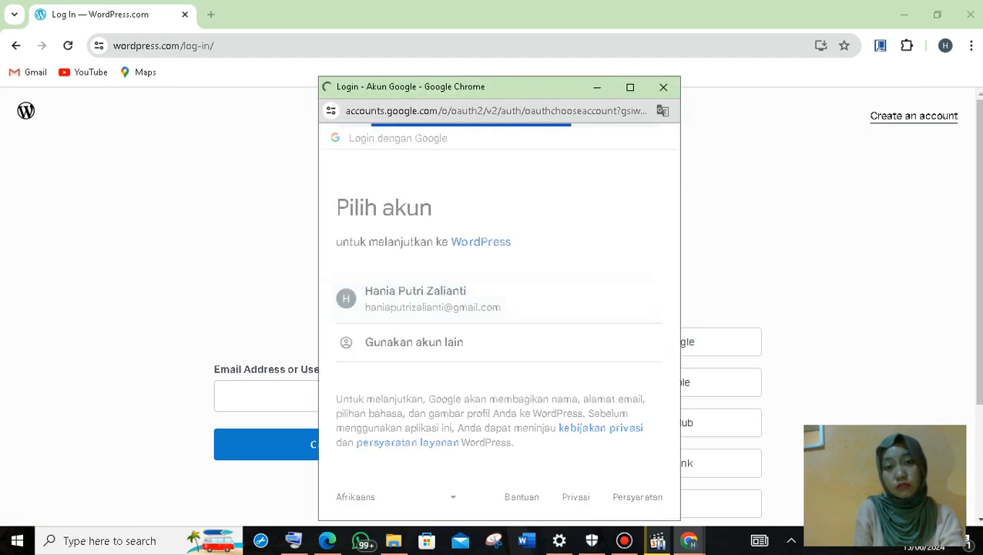
left_click(581, 394)
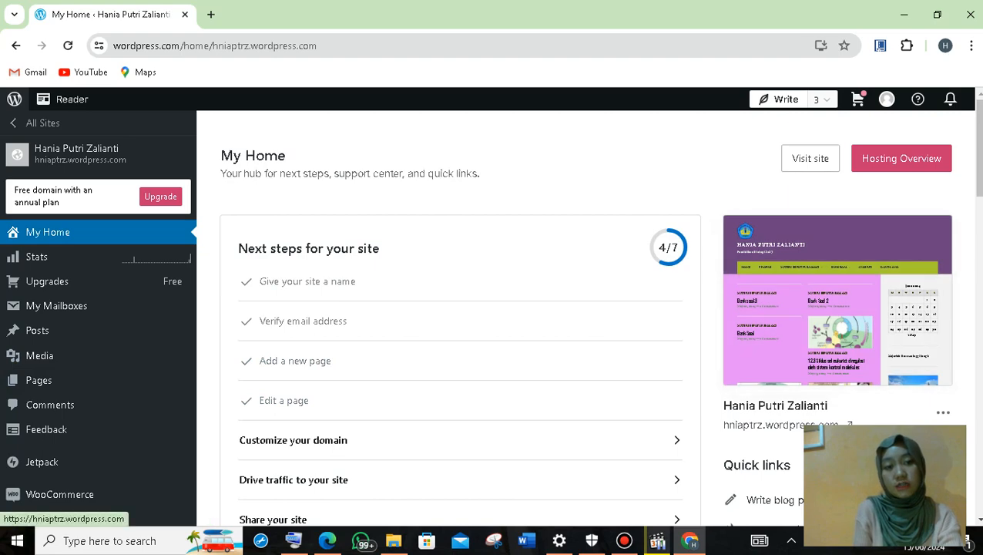
- Visit the live site and look over its front page posts, sidebar and navigation menu
left_click(810, 159)
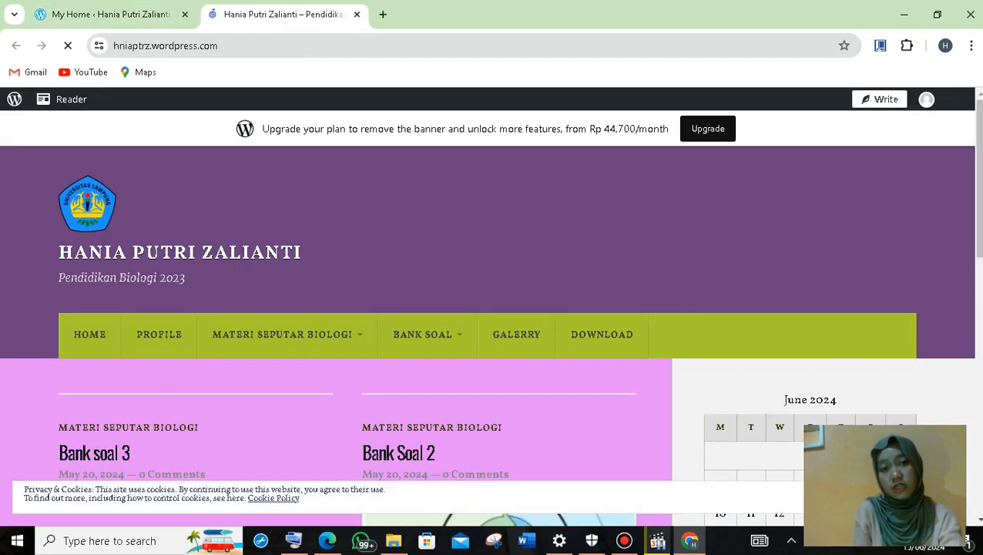
scroll(490, 324, "down", 5)
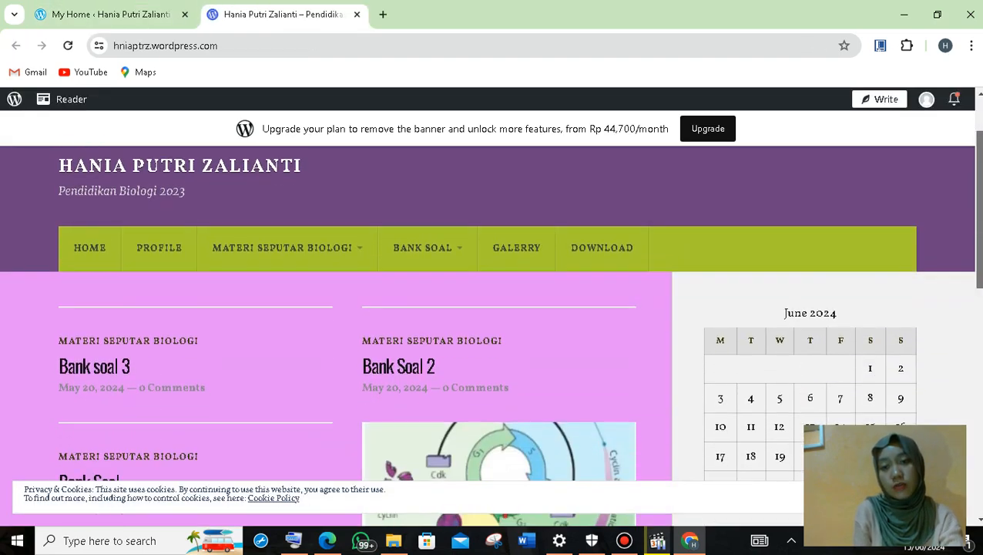
scroll(491, 323, "down", 3)
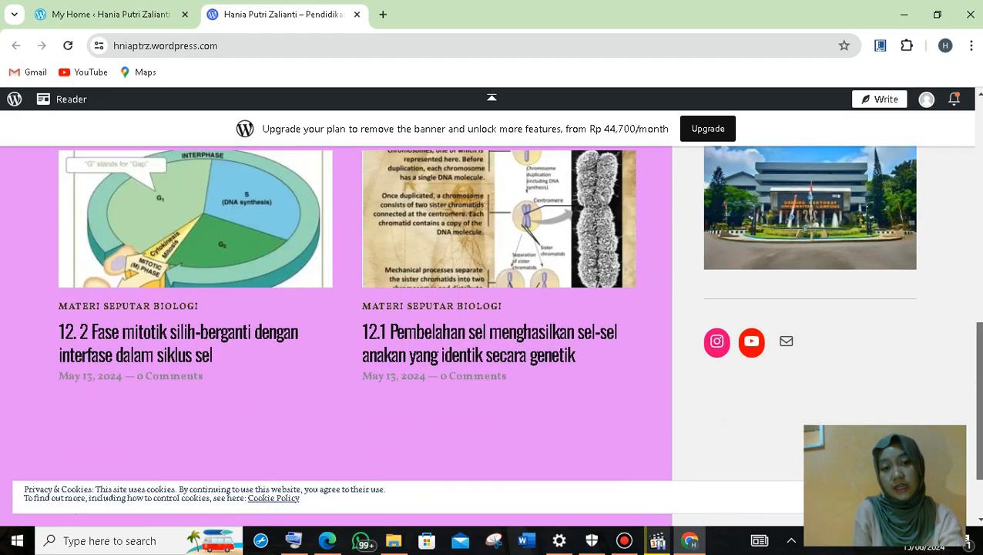
scroll(490, 324, "up", 4)
scroll(490, 324, "up", 5)
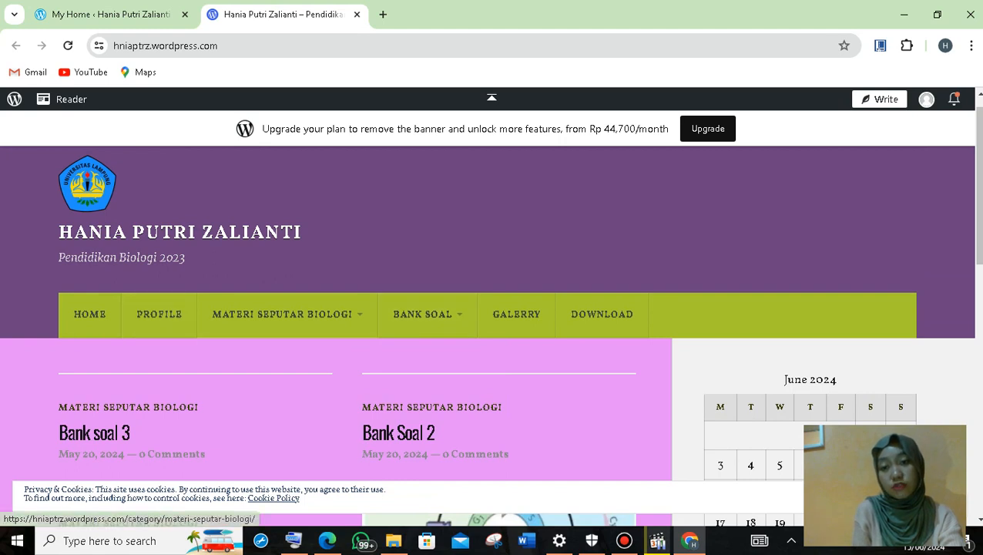
mouse_move(282, 314)
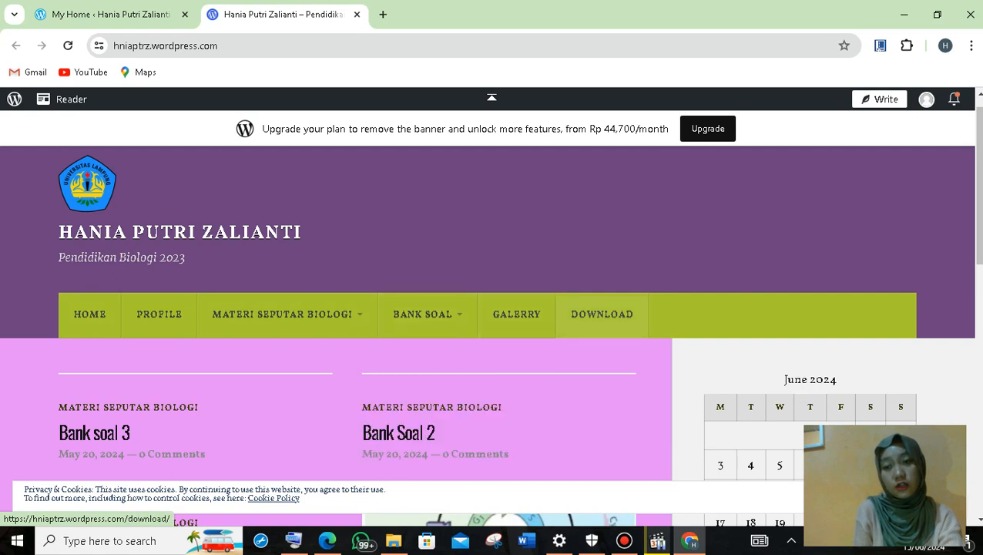
- Open the site's HOME page and look through its content from the title down to the footer
left_click(90, 314)
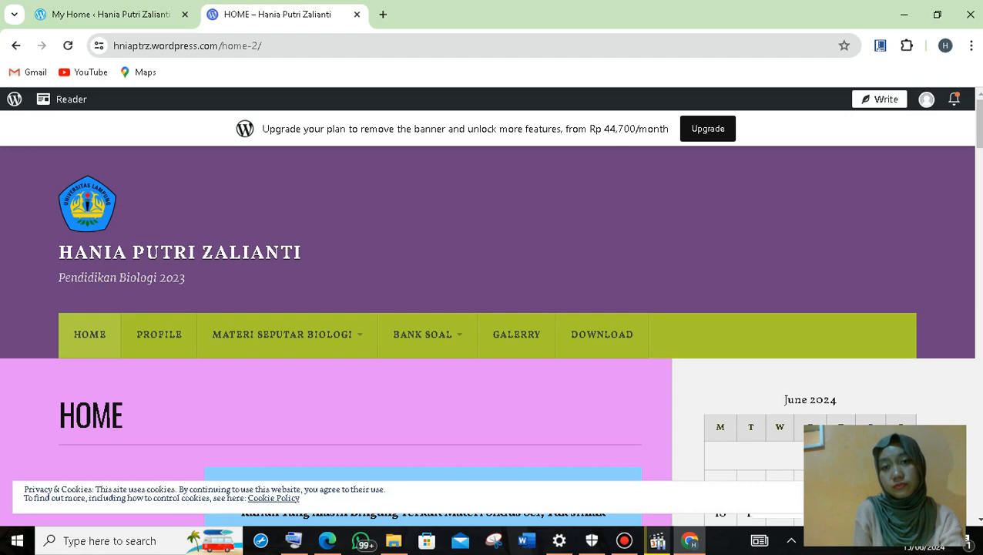
scroll(494, 331, "down", 10)
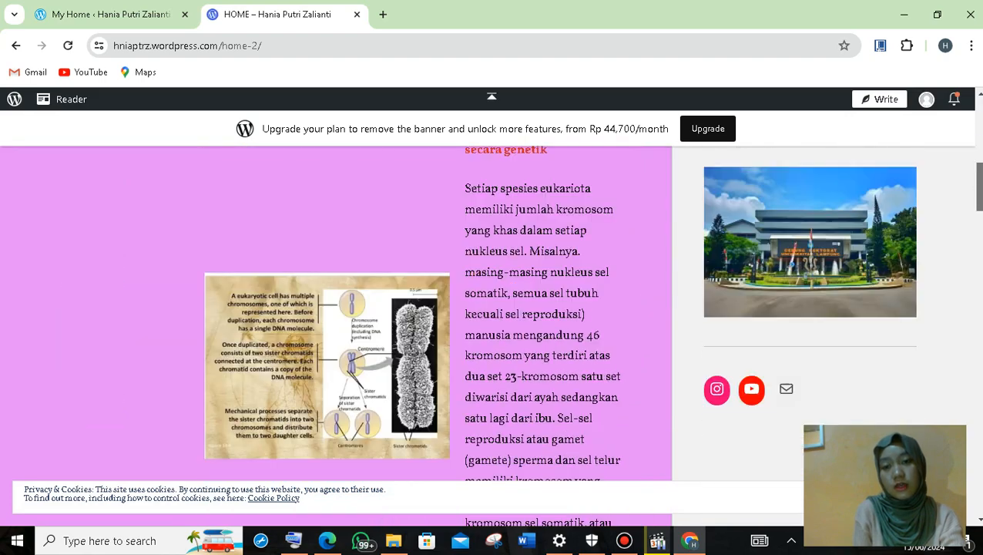
left_click_drag(980, 231, 980, 123)
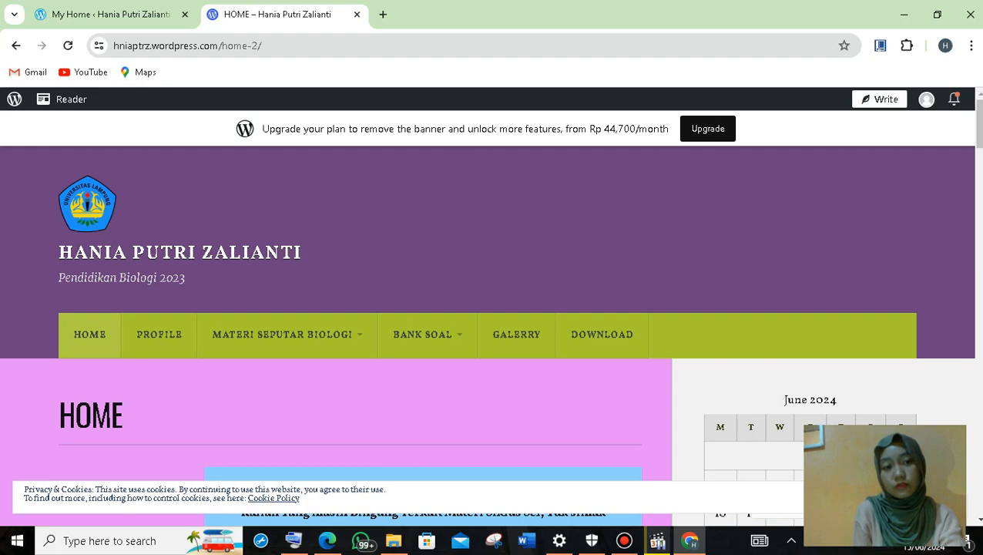
scroll(493, 308, "down", 15)
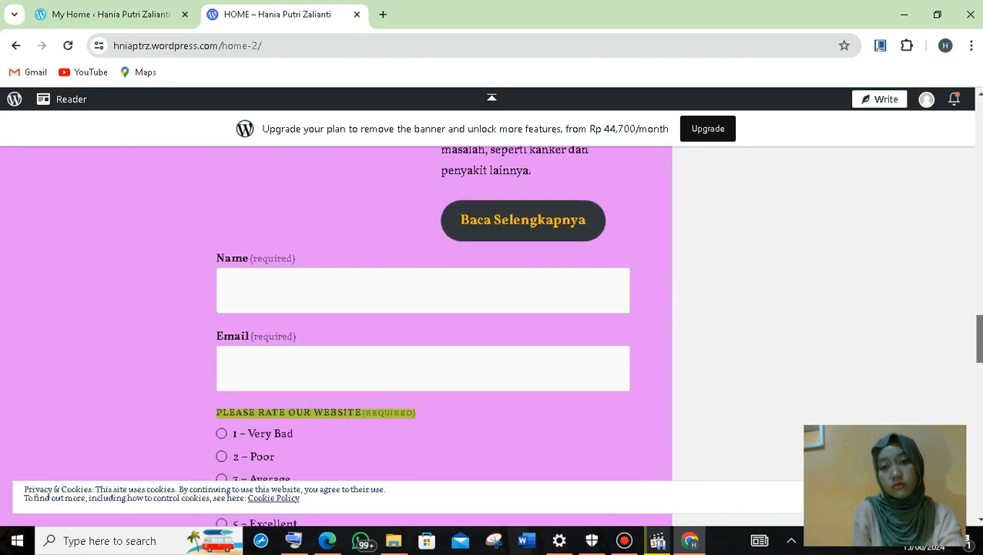
scroll(493, 308, "down", 10)
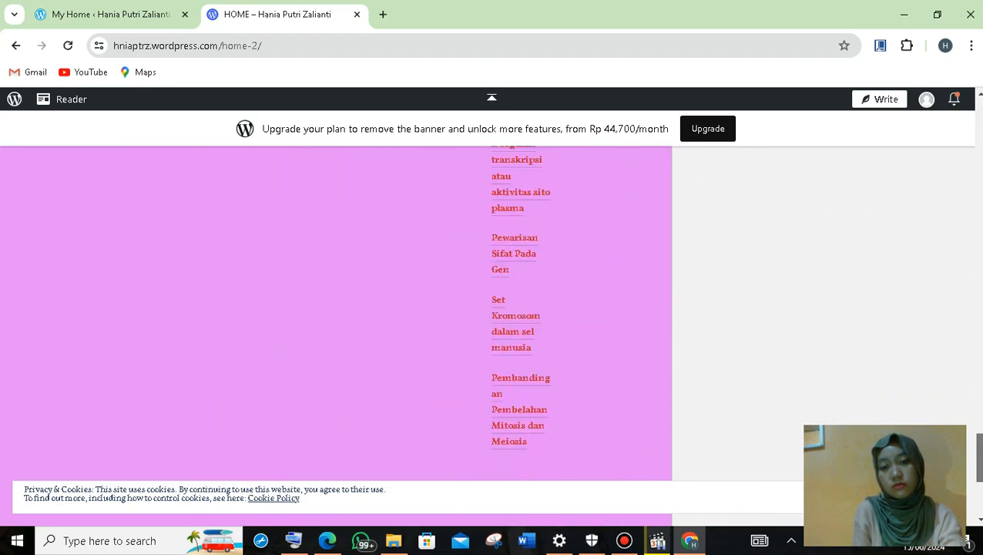
scroll(336, 308, "down", 4)
scroll(336, 309, "up", 2)
scroll(336, 308, "down", 2)
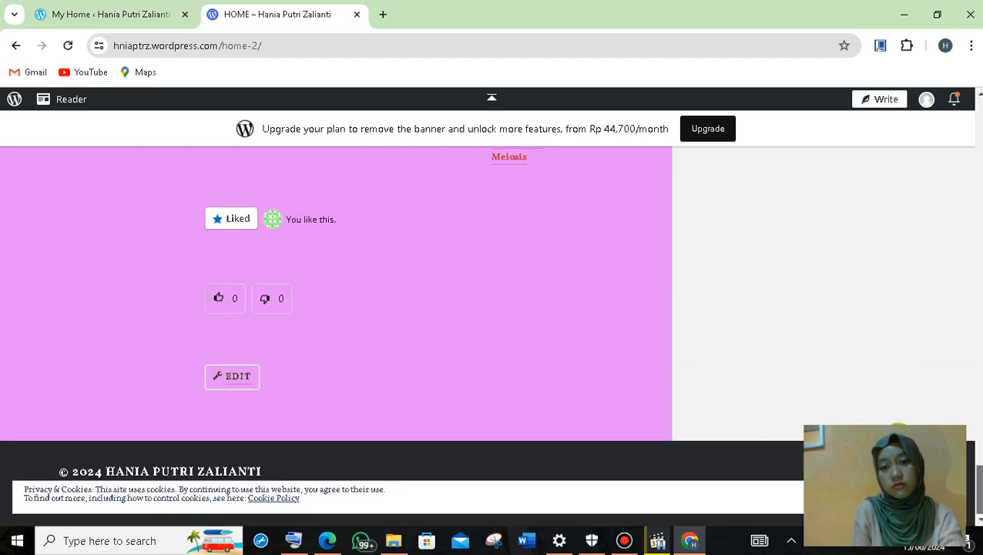
- Open the HOME page for editing and go to the beginning of its content
left_click(233, 376)
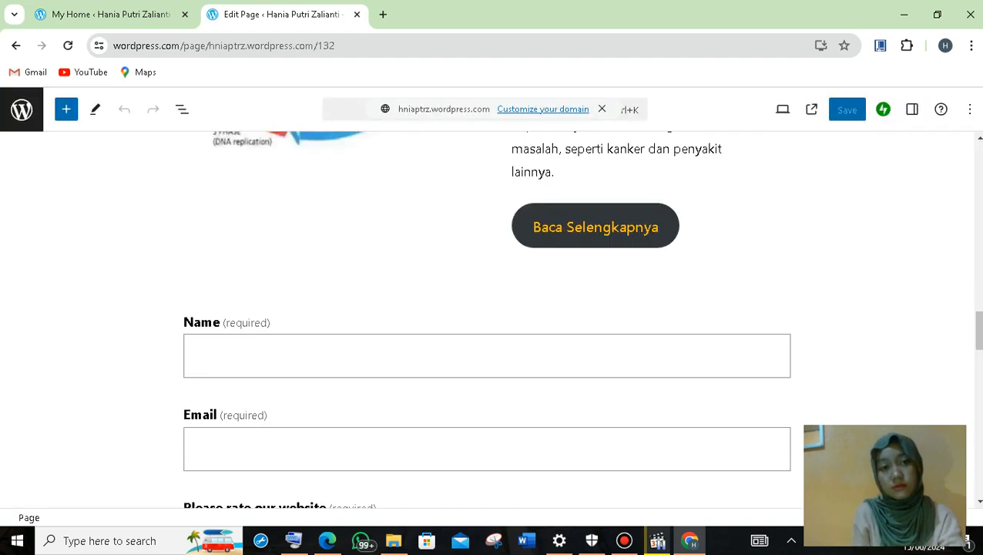
scroll(494, 320, "down", 5)
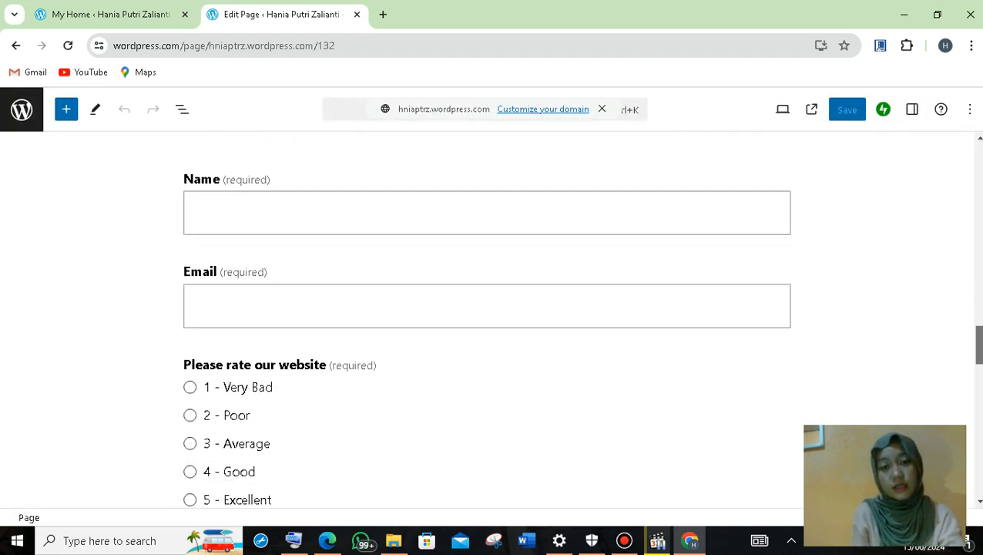
scroll(493, 320, "up", 15)
scroll(493, 320, "up", 3)
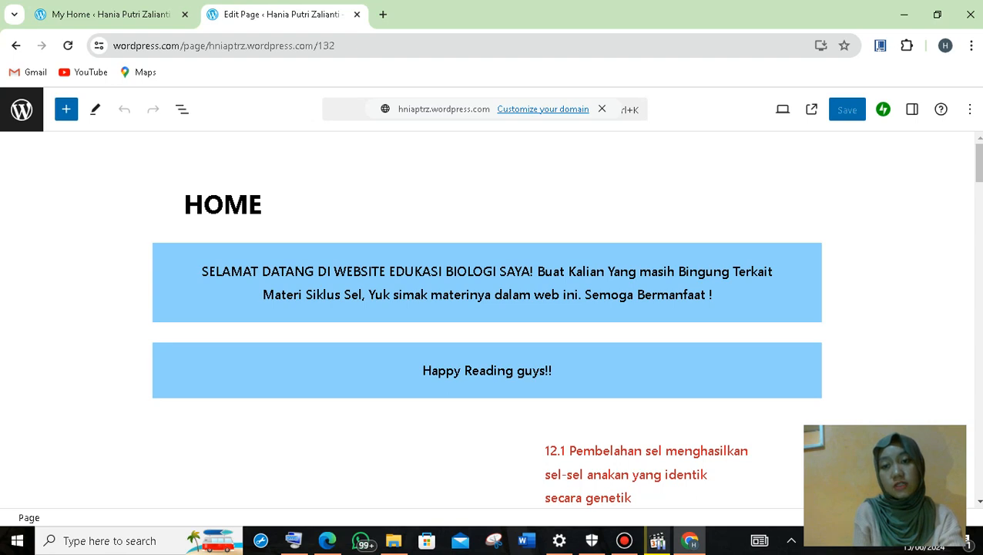
- Show the block settings of the "SELAMAT DATANG" welcome paragraph and examine its background color choices
left_click_drag(202, 272, 713, 294)
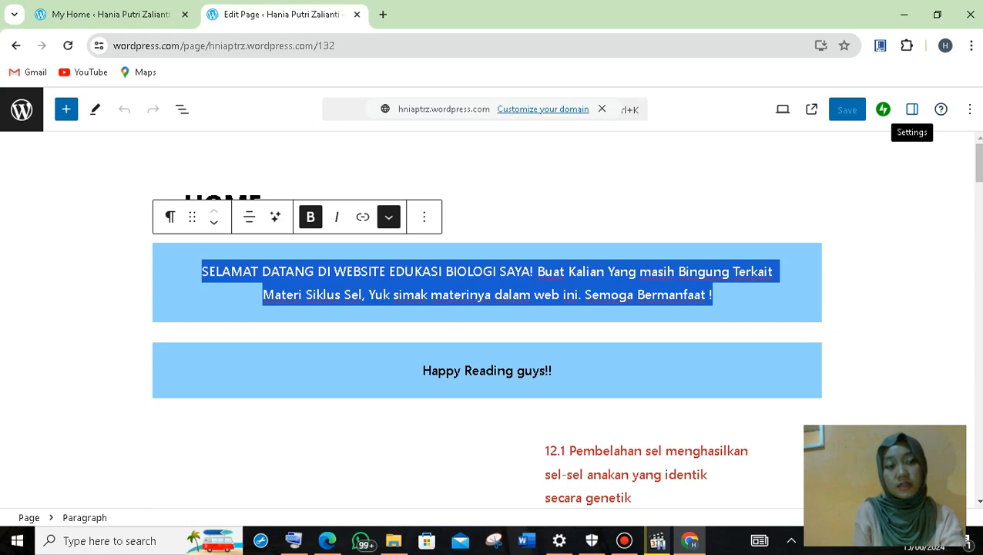
left_click(912, 108)
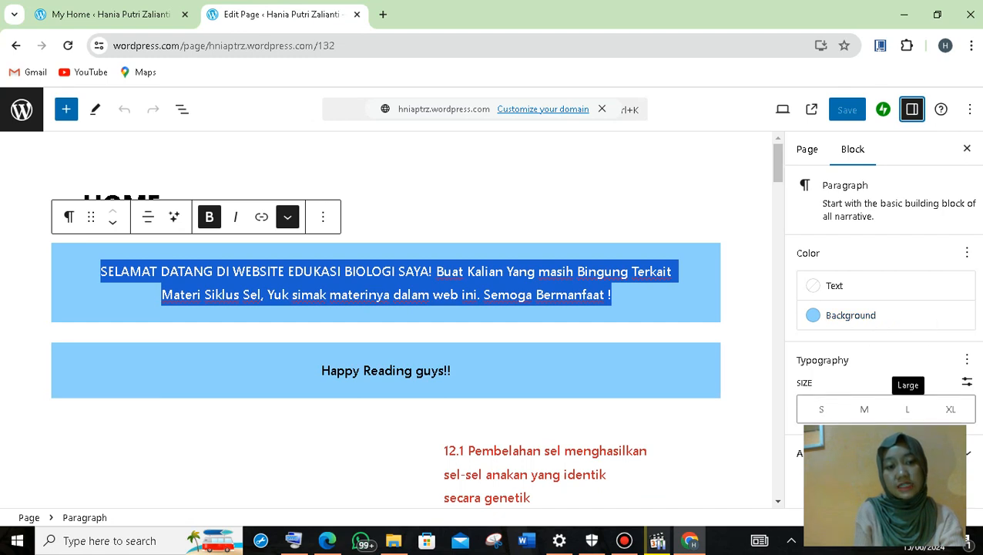
left_click(848, 315)
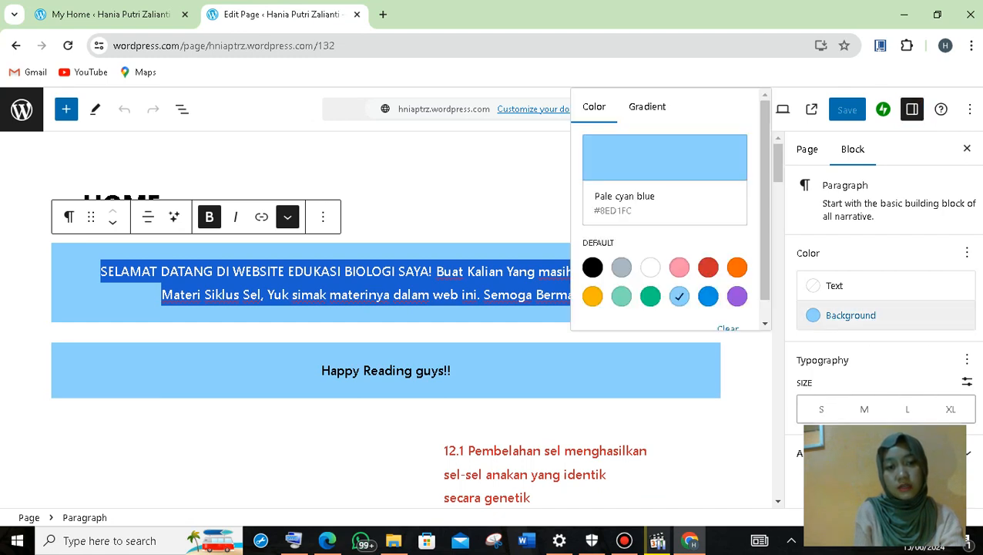
scroll(669, 214, "down", 1)
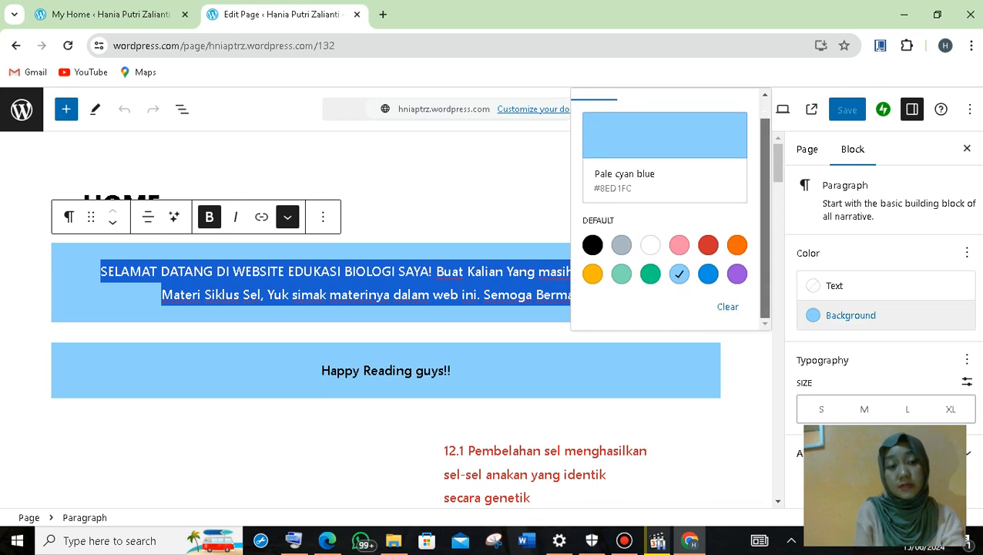
scroll(669, 209, "up", 1)
scroll(669, 208, "down", 1)
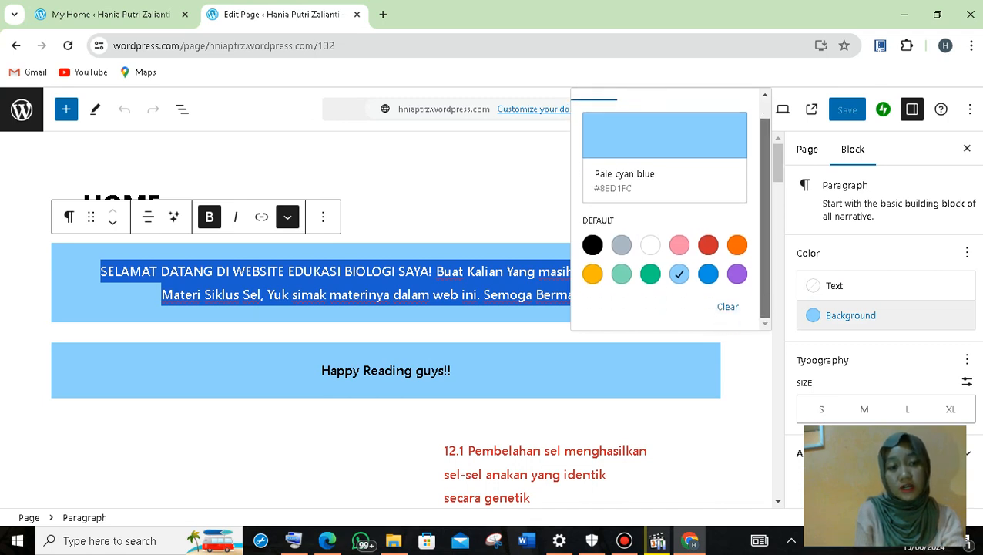
scroll(669, 208, "up", 1)
scroll(669, 208, "down", 1)
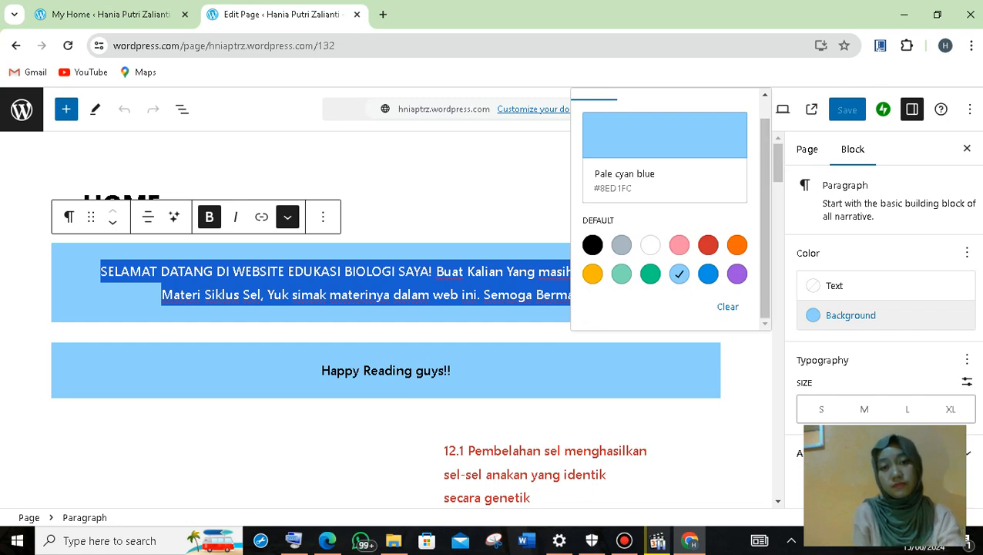
left_click(455, 181)
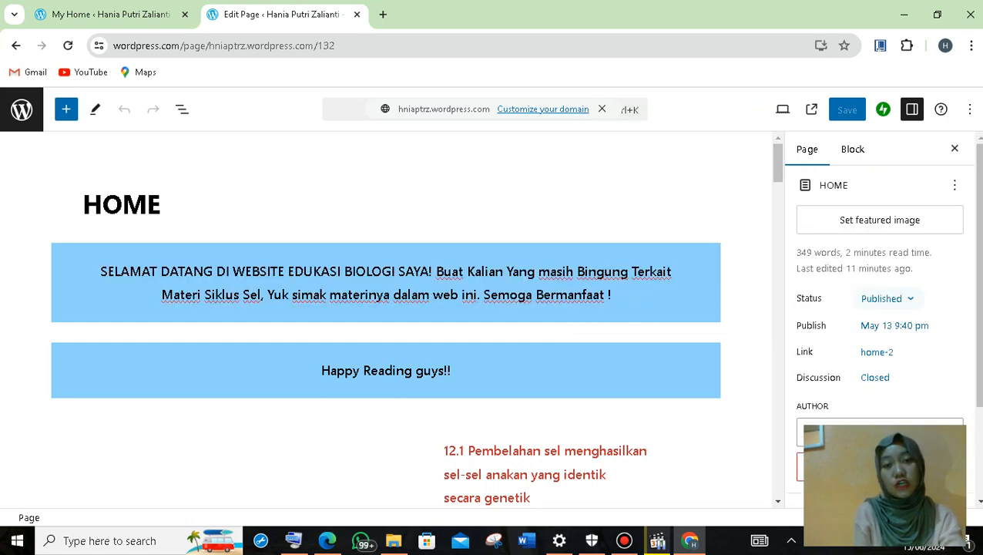
- Examine the highlight text color choices for the heading "12.1 Pembelahan sel menghasilkan sel-sel anakan yang identik secara genetik"
scroll(386, 319, "down", 3)
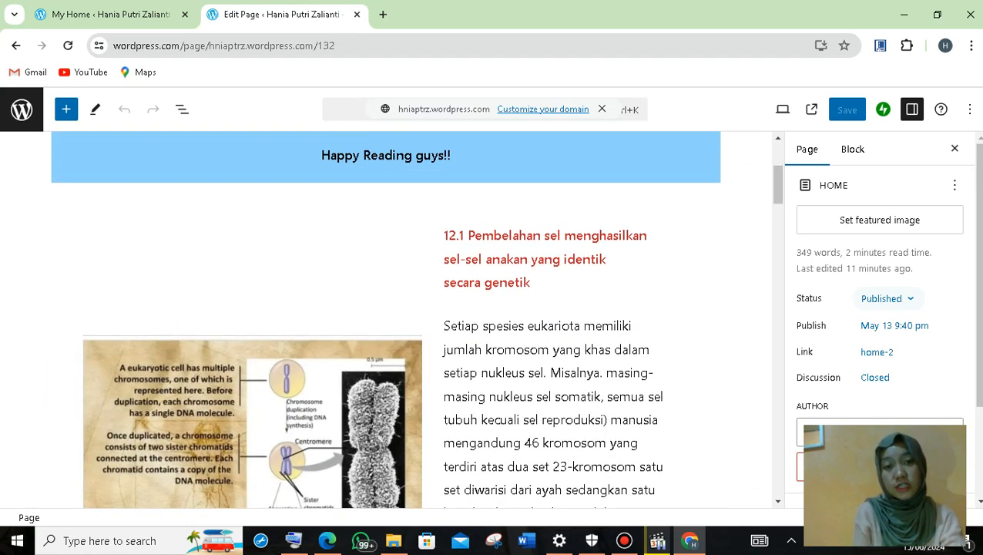
left_click_drag(444, 235, 530, 282)
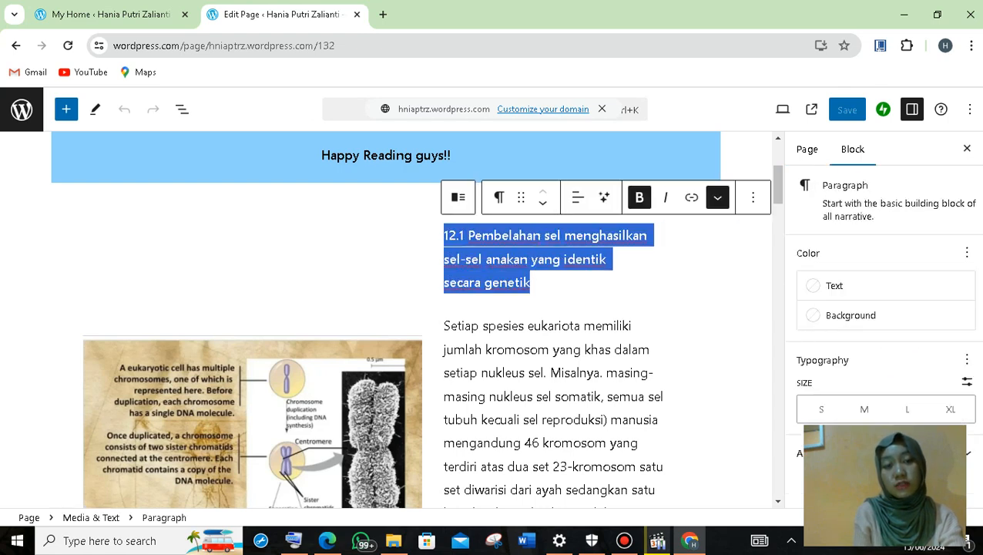
left_click(718, 197)
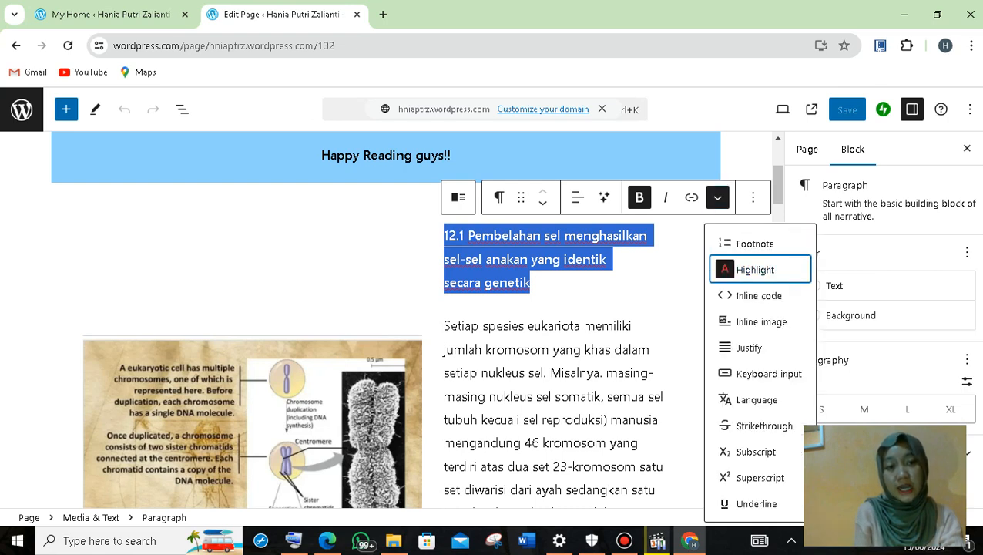
left_click(753, 270)
scroll(526, 397, "down", 2)
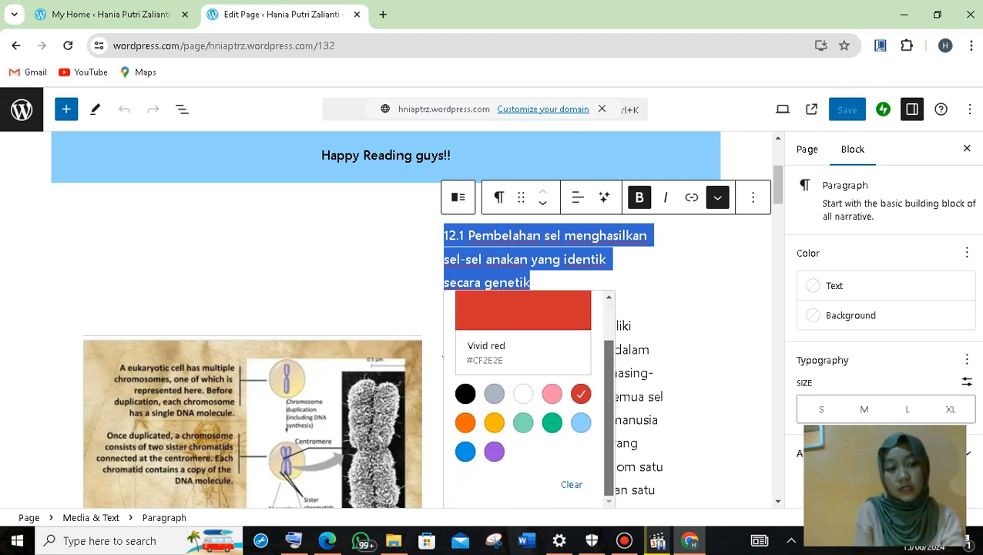
scroll(526, 397, "up", 1)
scroll(527, 397, "up", 1)
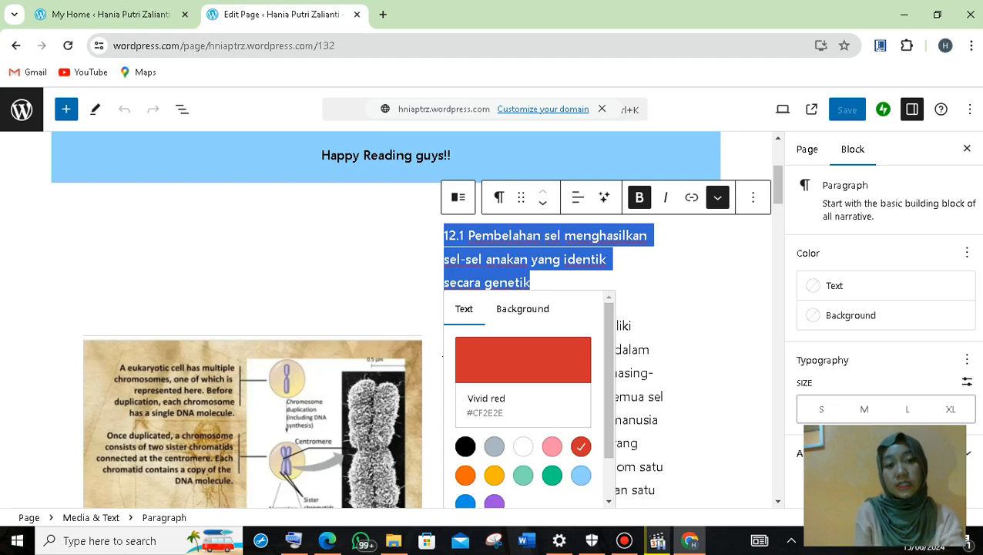
left_click(331, 271)
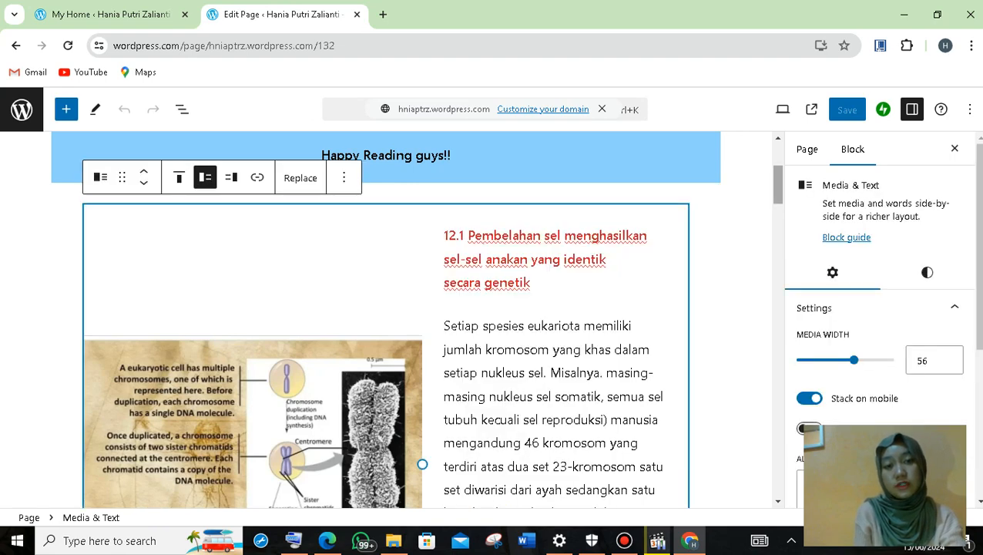
- Search the block library for "image" to show the blocks available for the illustration in section 12.1, then close the library
scroll(416, 319, "down", 3)
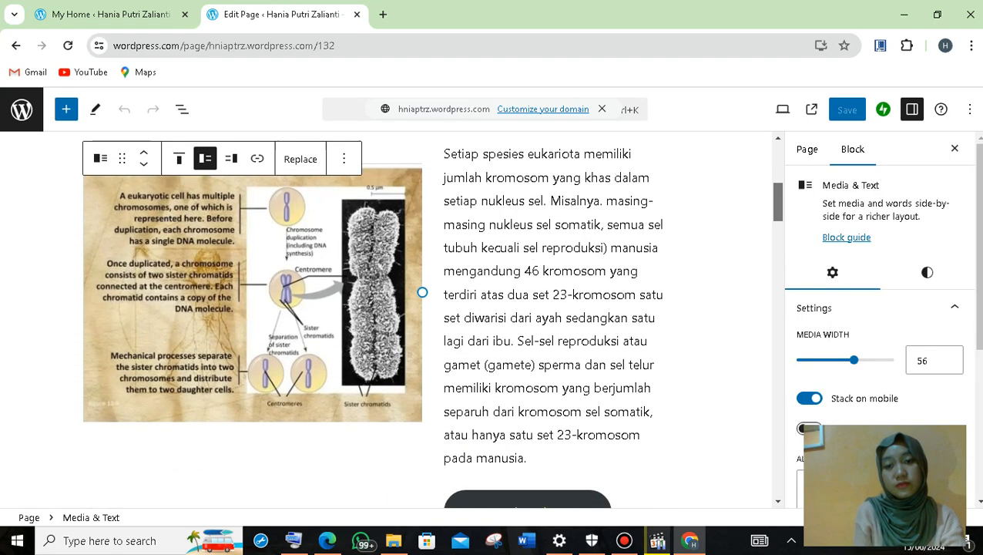
scroll(416, 320, "up", 1)
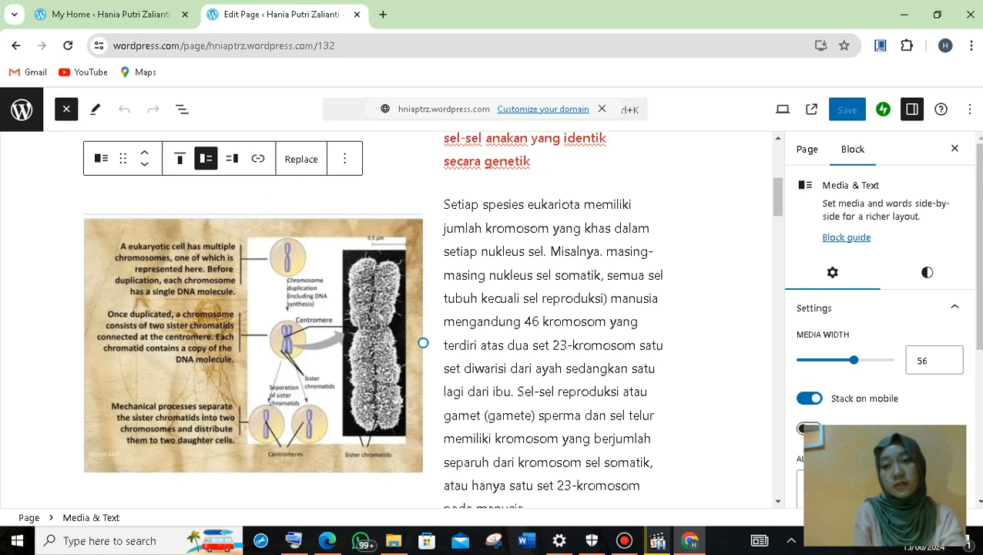
left_click(67, 109)
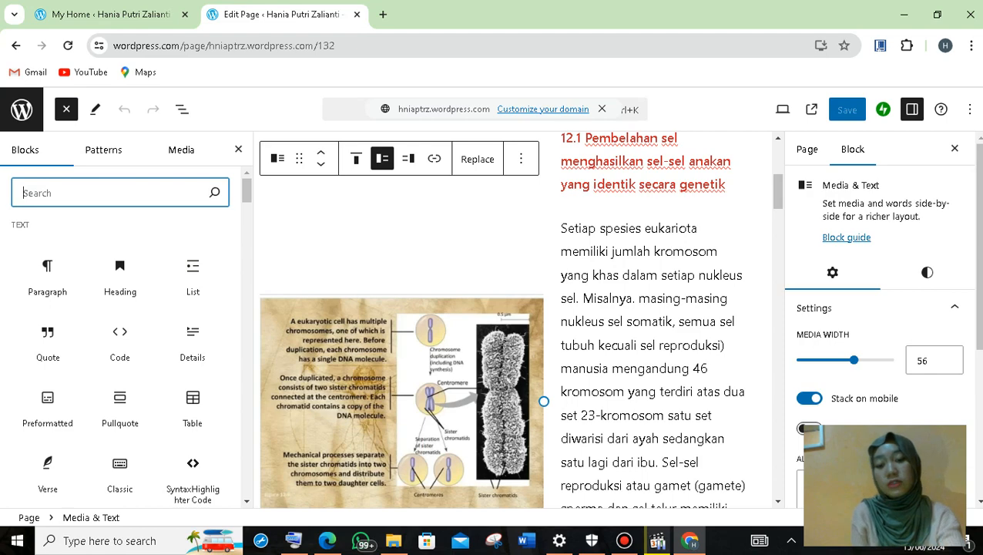
type("image")
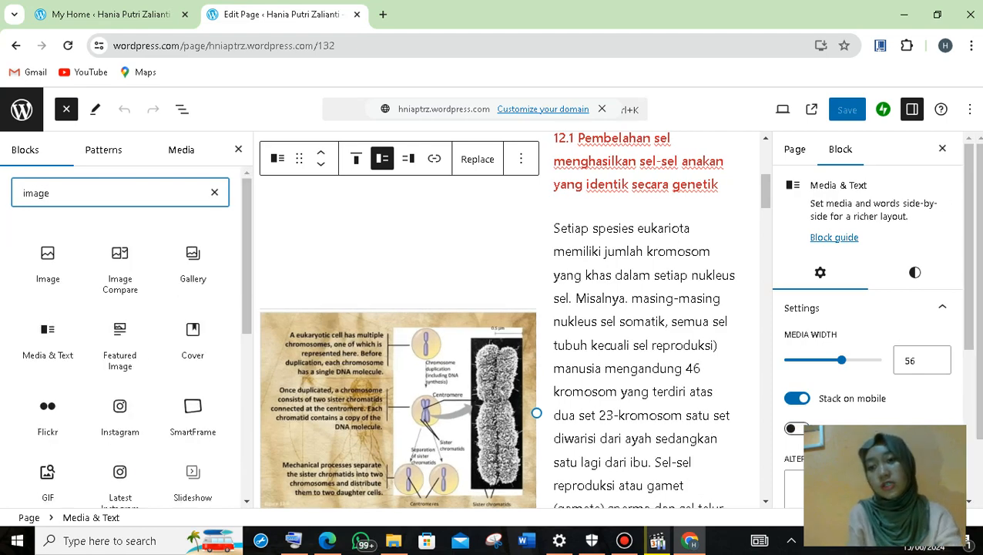
mouse_move(48, 264)
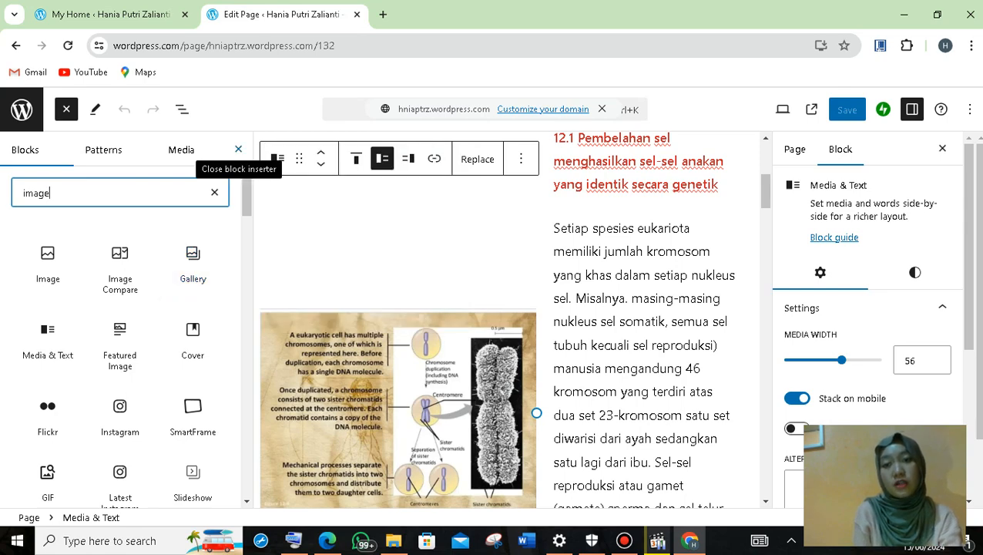
left_click(238, 150)
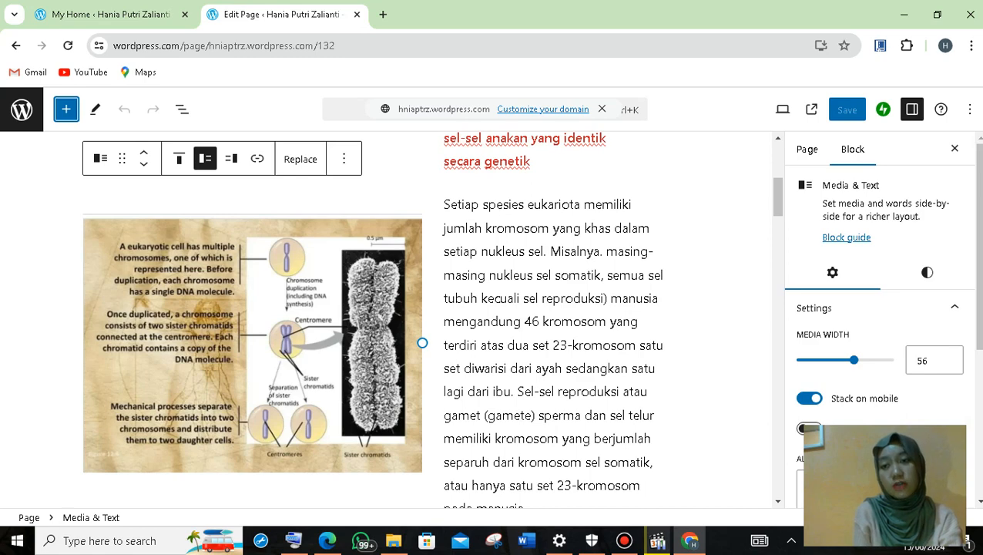
- Browse the About pattern category for layouts combining image and text like section 12.1, and close the inserter
left_click(67, 108)
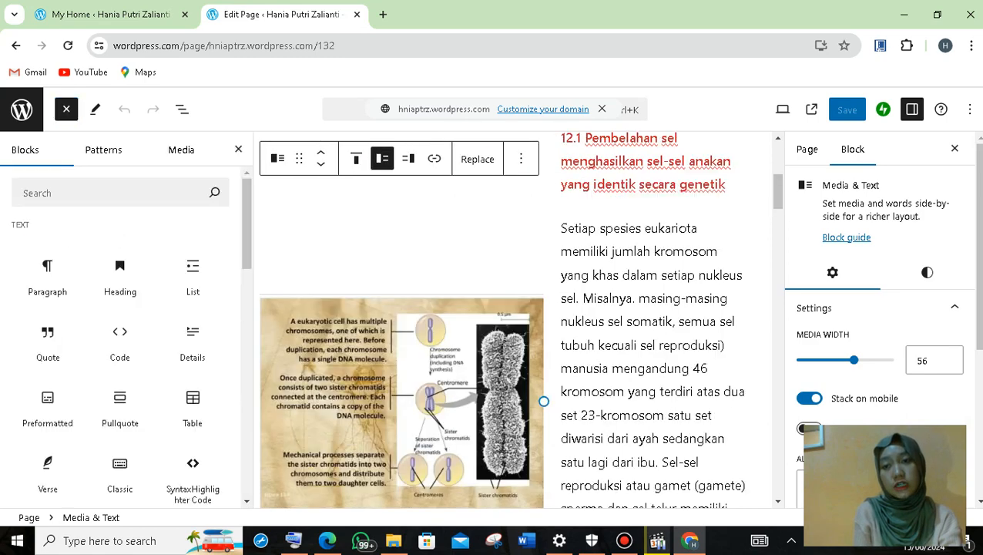
left_click(103, 150)
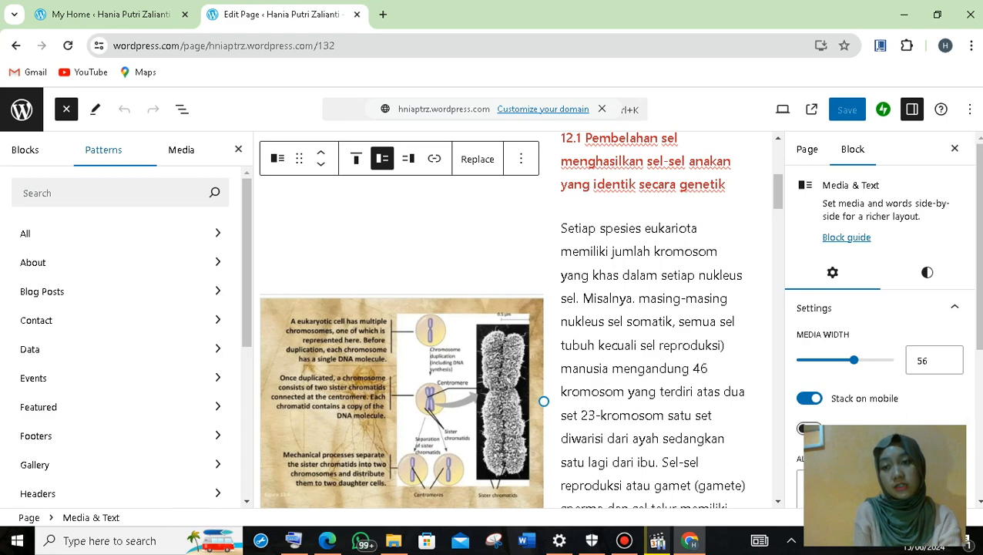
left_click(46, 262)
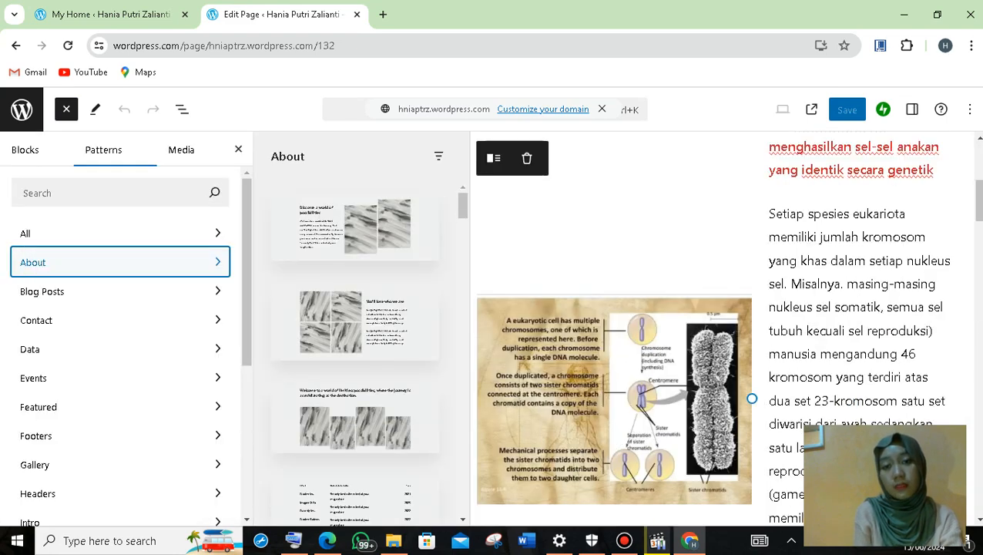
left_click_drag(463, 211, 462, 343)
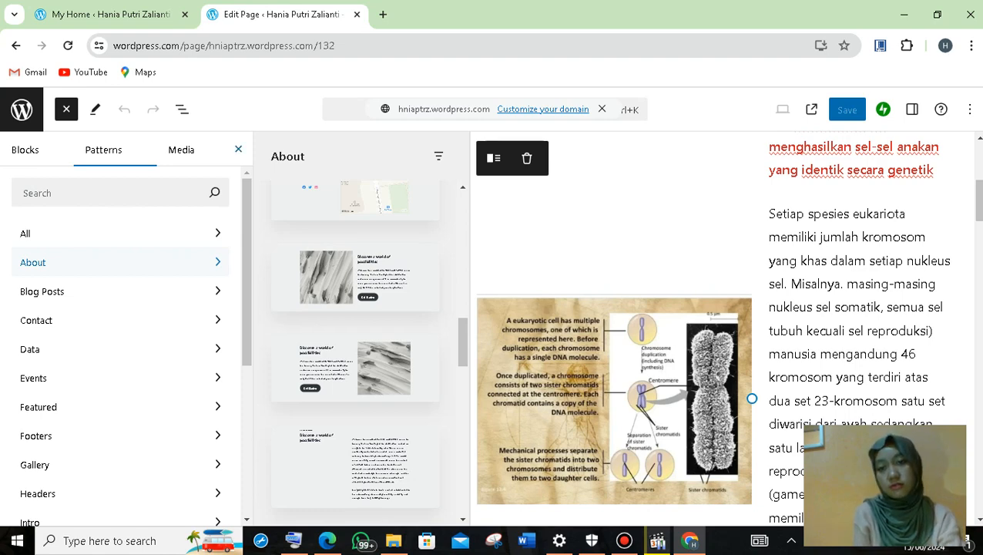
left_click(238, 149)
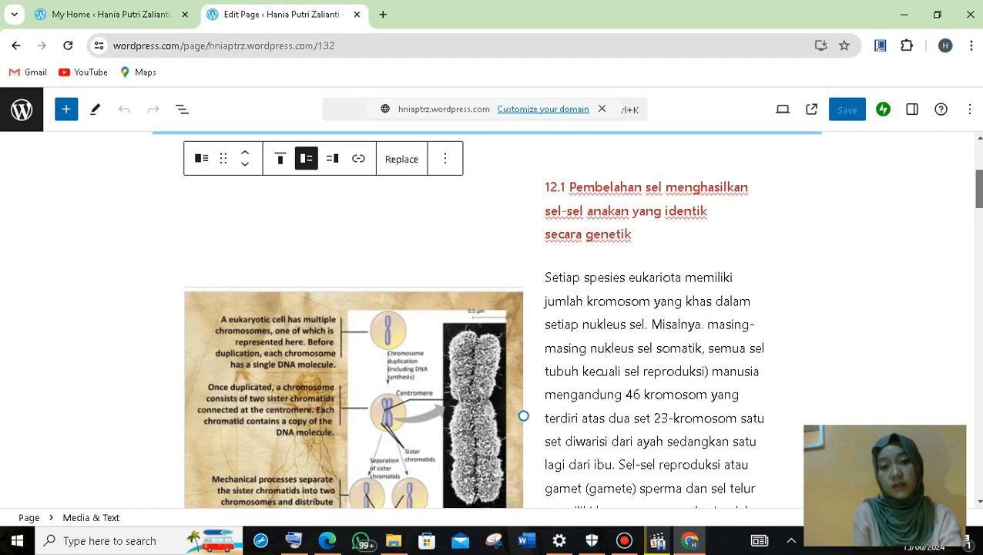
- Go to section 12.2 on the mitotic phase and find the pattern "About: Content left with image right" in the About category
scroll(494, 319, "down", 10)
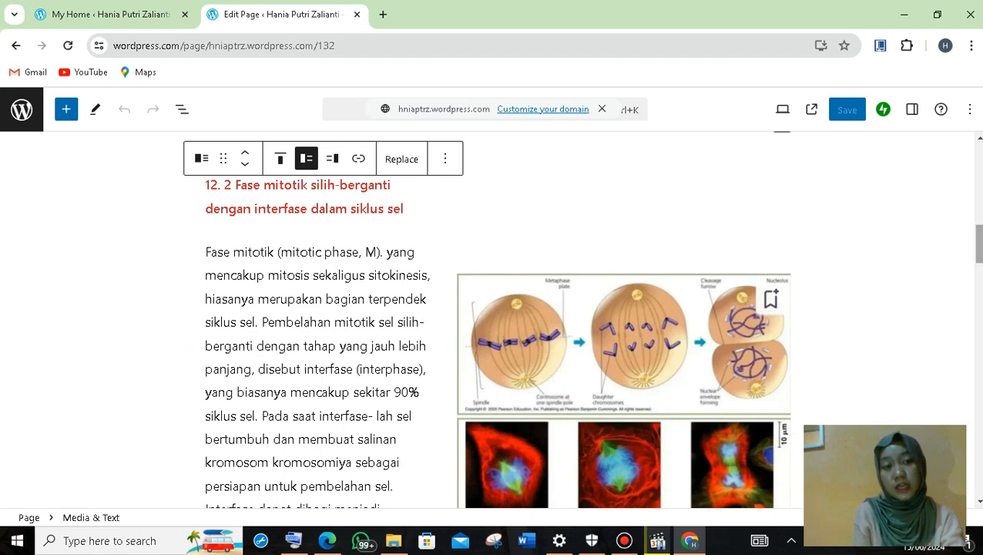
scroll(494, 320, "down", 1)
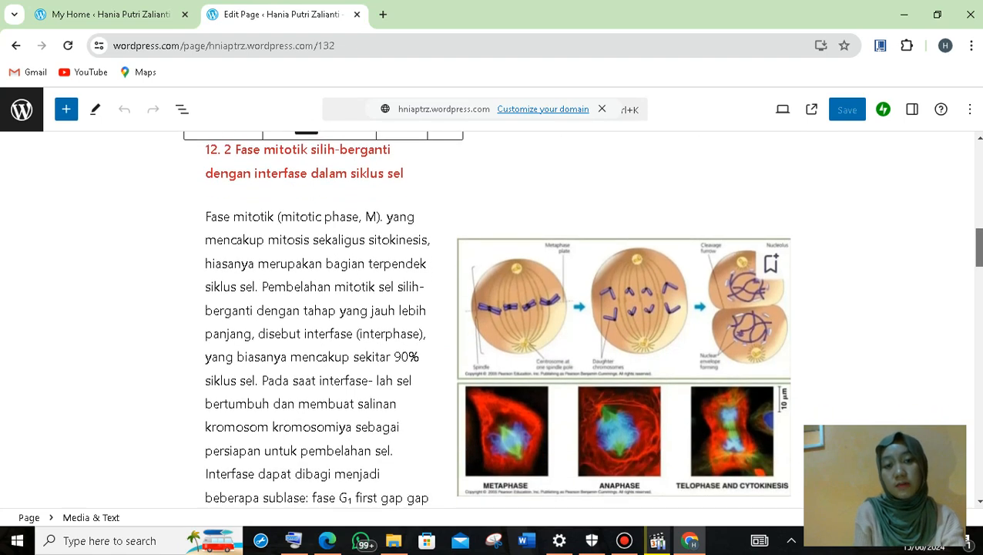
scroll(493, 319, "up", 2)
scroll(493, 320, "down", 3)
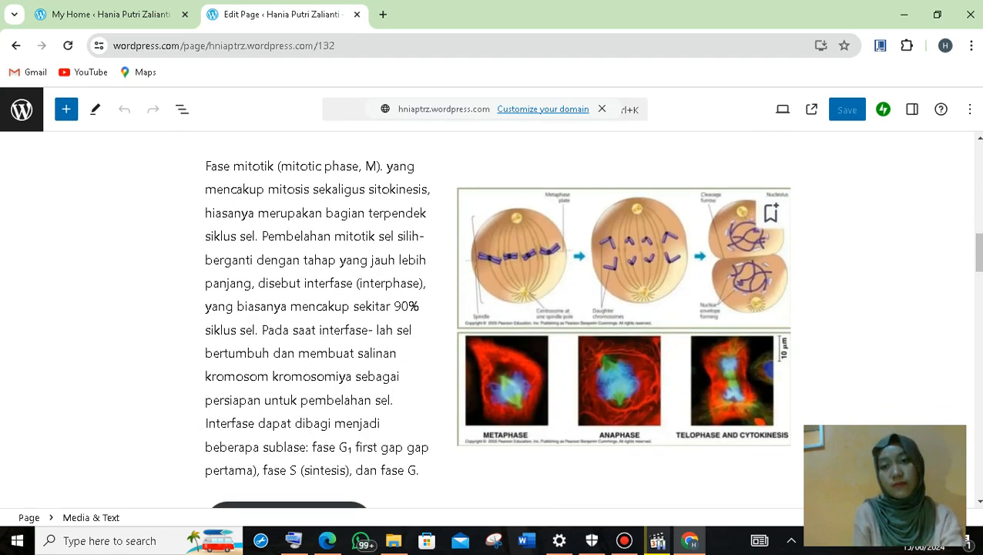
left_click(66, 109)
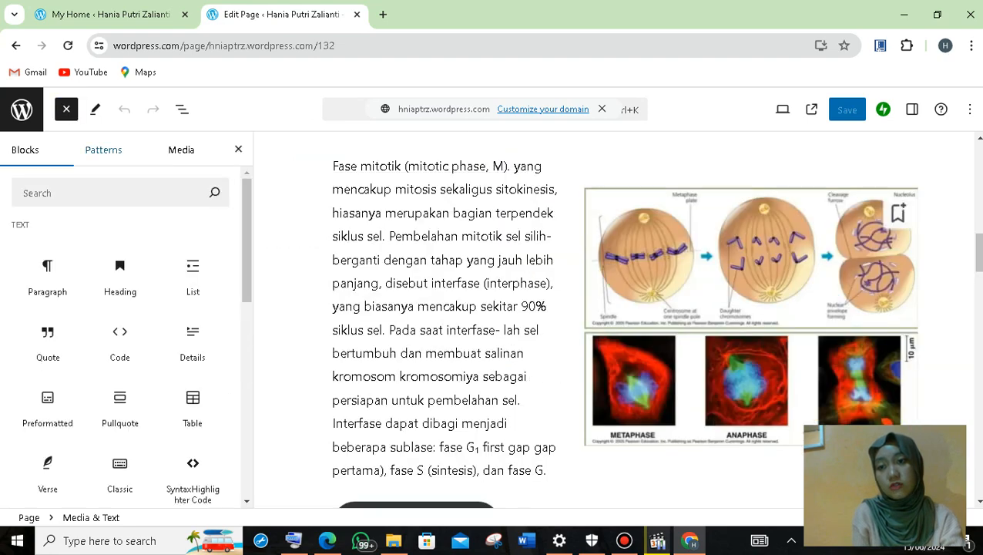
left_click(103, 149)
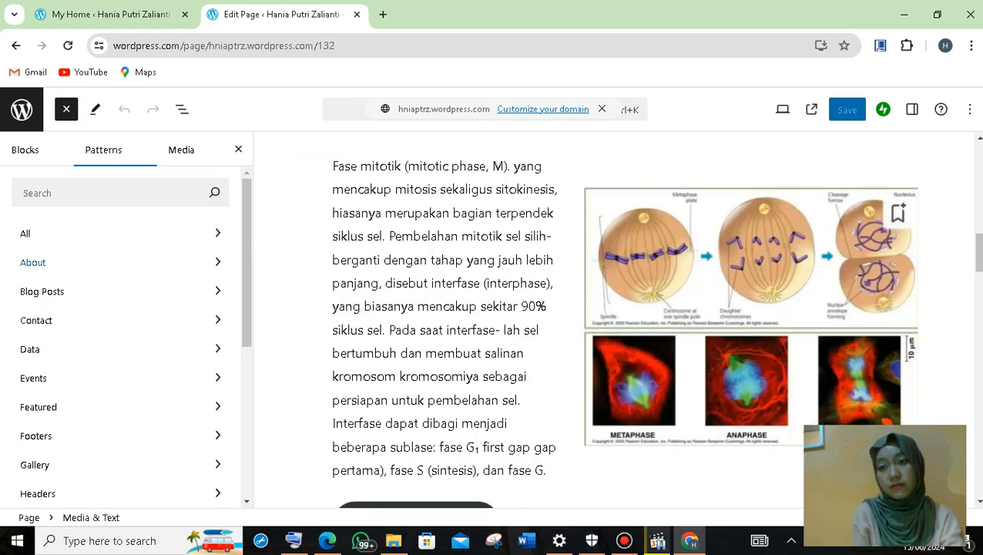
left_click(33, 262)
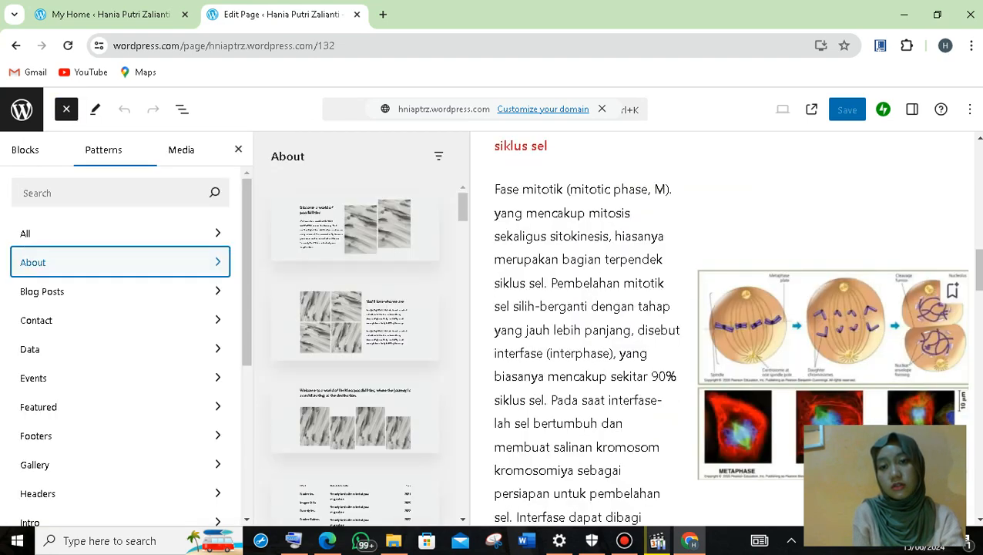
scroll(355, 350, "down", 10)
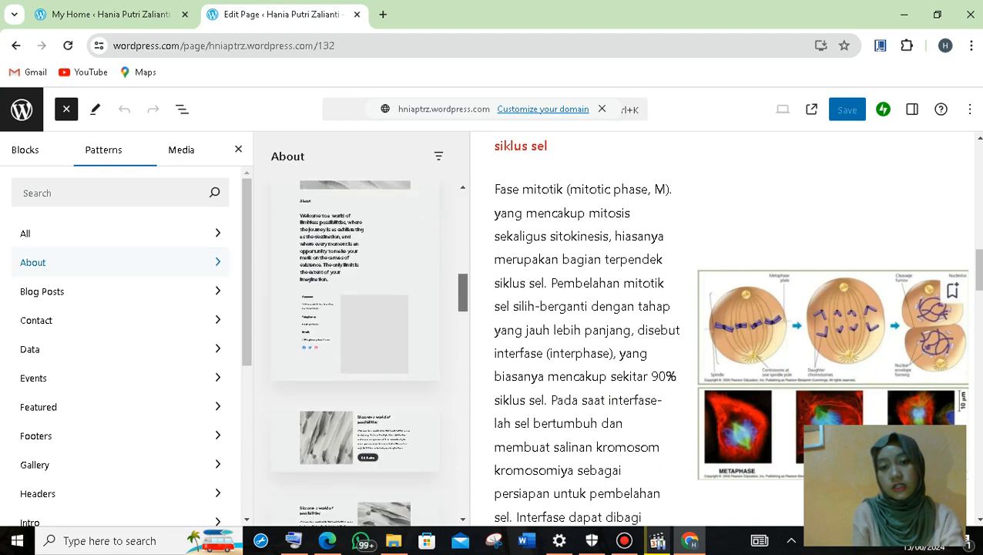
scroll(354, 309, "down", 3)
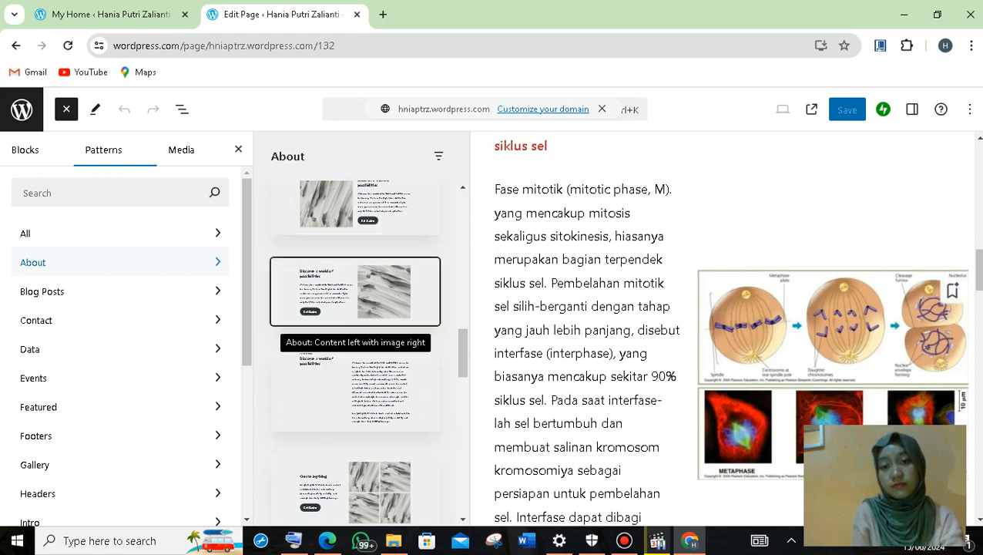
left_click(238, 149)
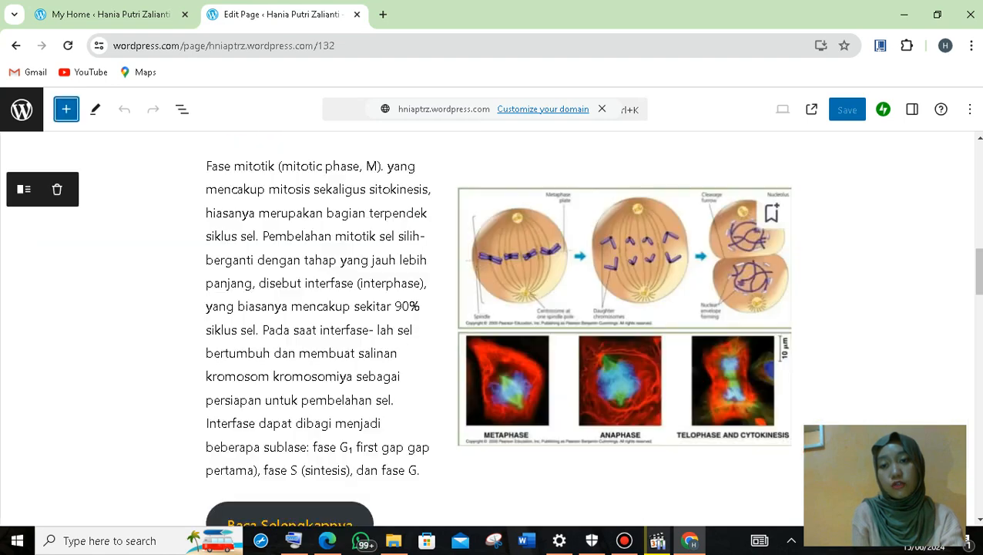
- Go to the website rating form and search the block library for "feedback" to show the Feedback Form block
scroll(494, 316, "down", 6)
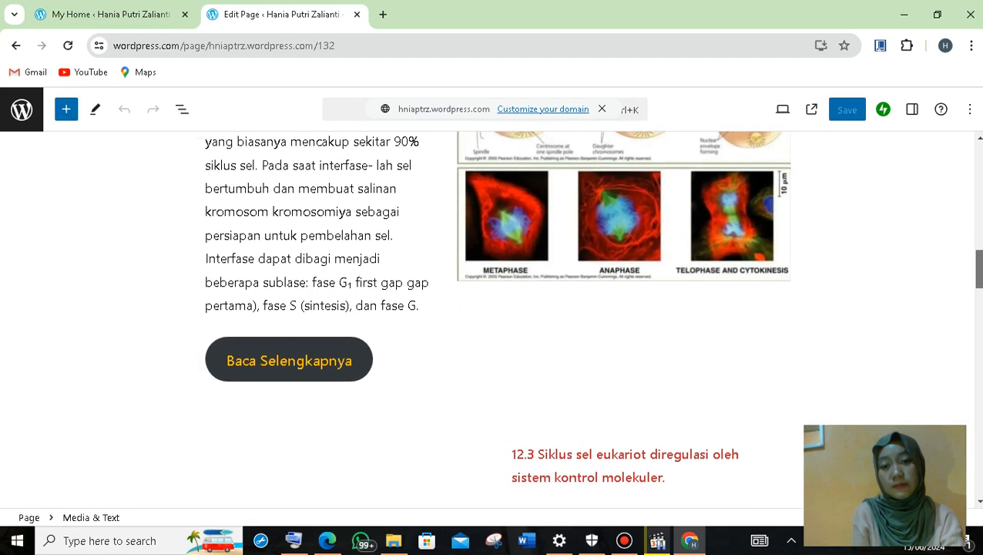
scroll(494, 316, "down", 6)
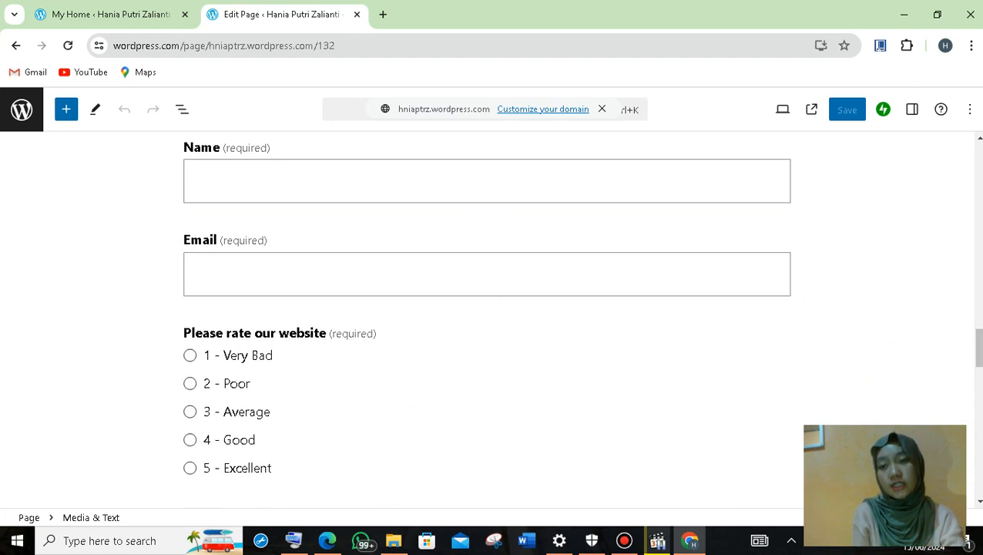
left_click(66, 109)
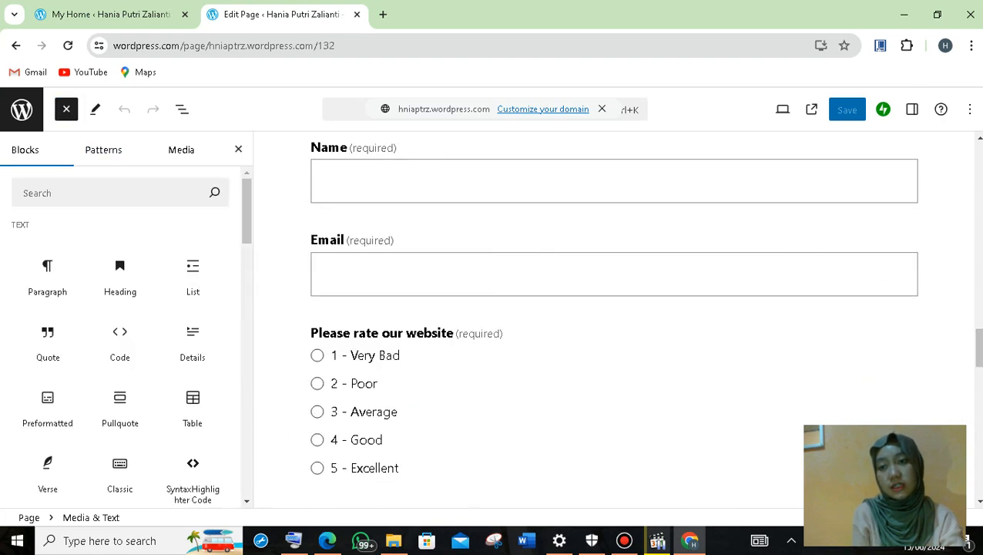
type("fee")
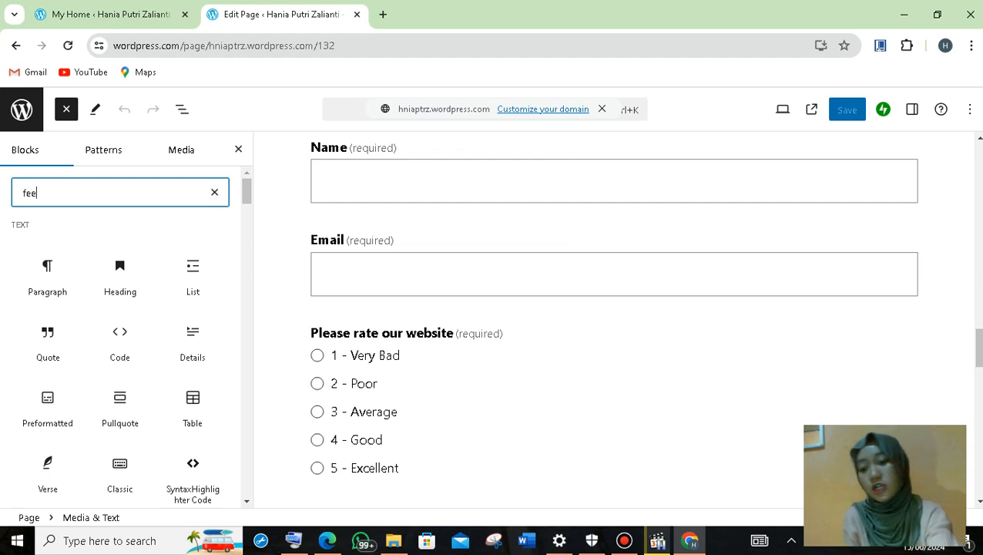
type("dback")
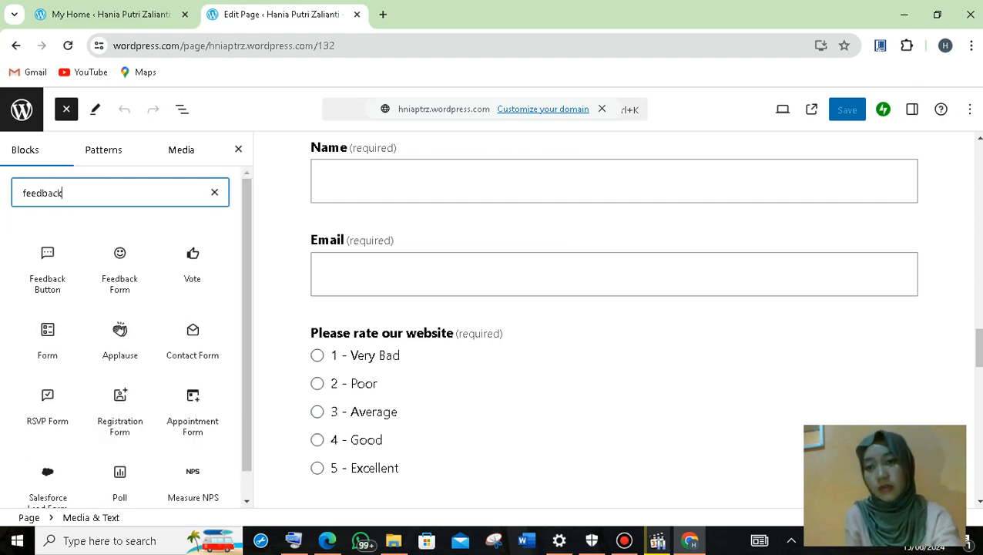
mouse_move(119, 269)
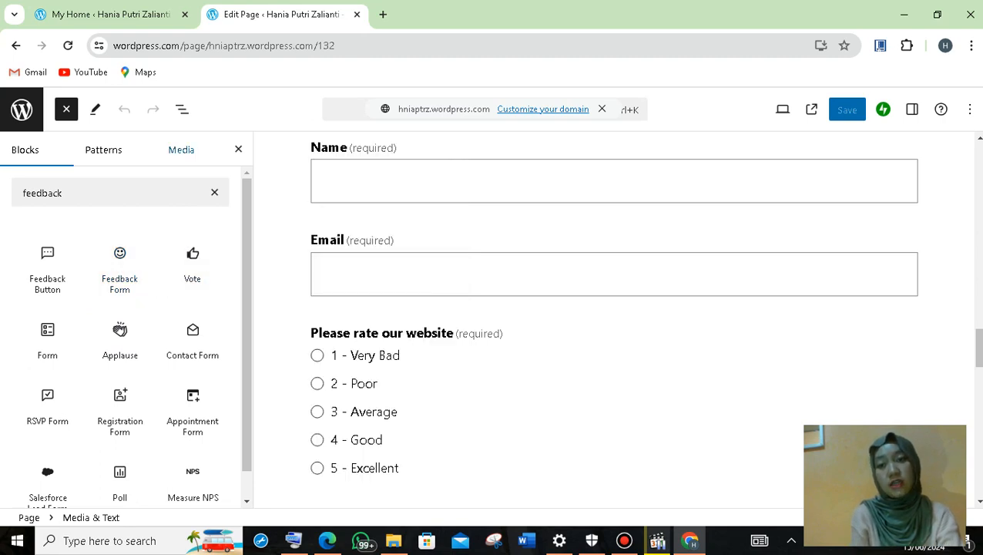
left_click(238, 149)
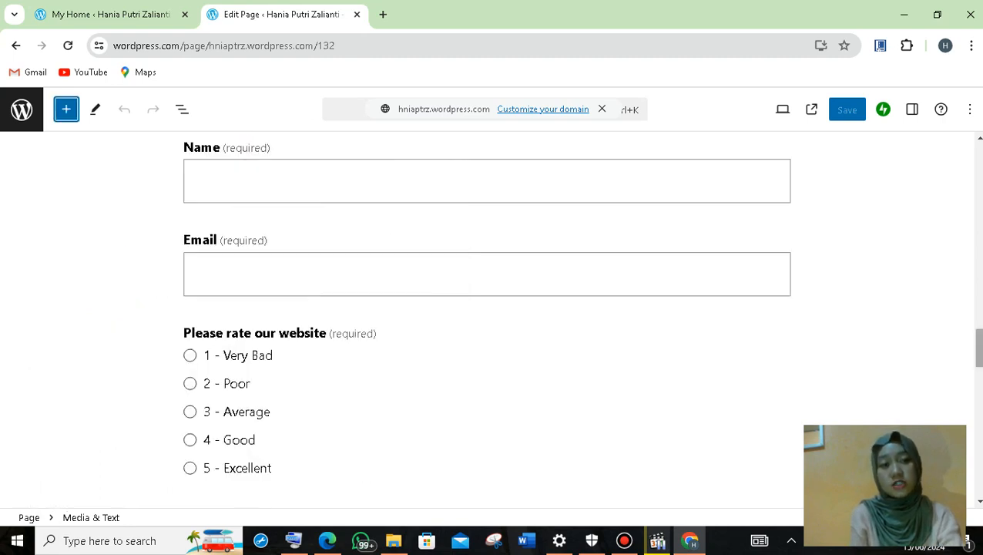
- Go to the "Jelajahi" footer section, search the block library for "footer" and examine the footer patterns alongside it
scroll(493, 316, "down", 10)
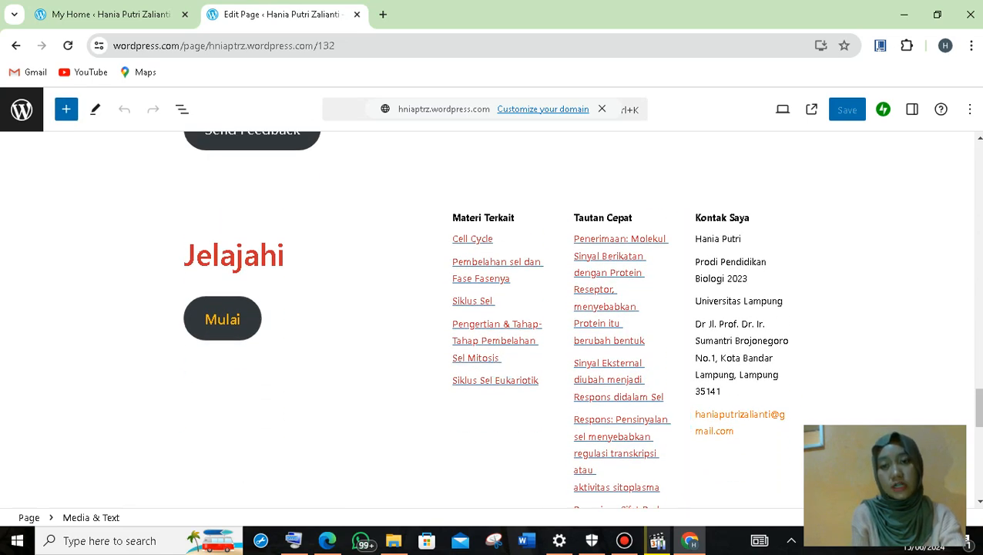
left_click(67, 108)
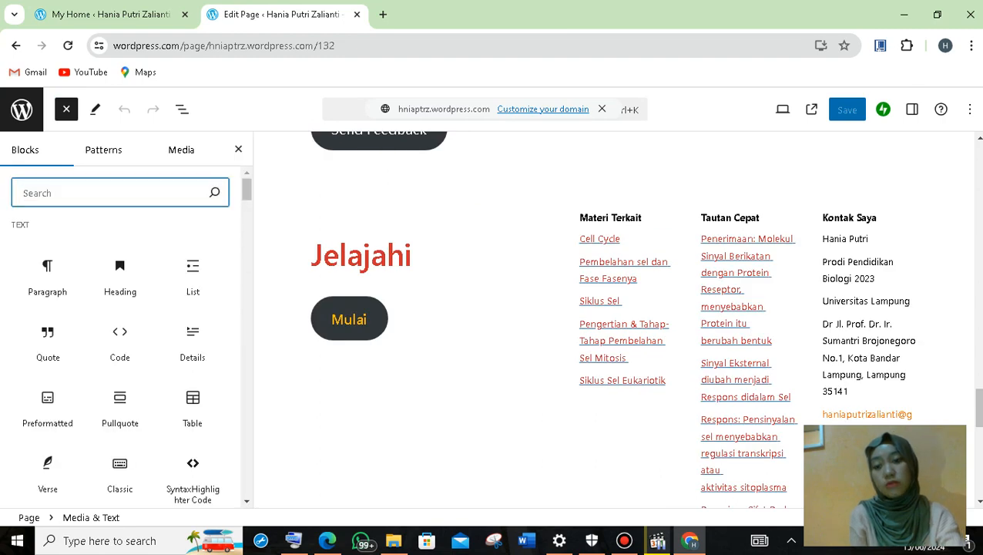
type("footer")
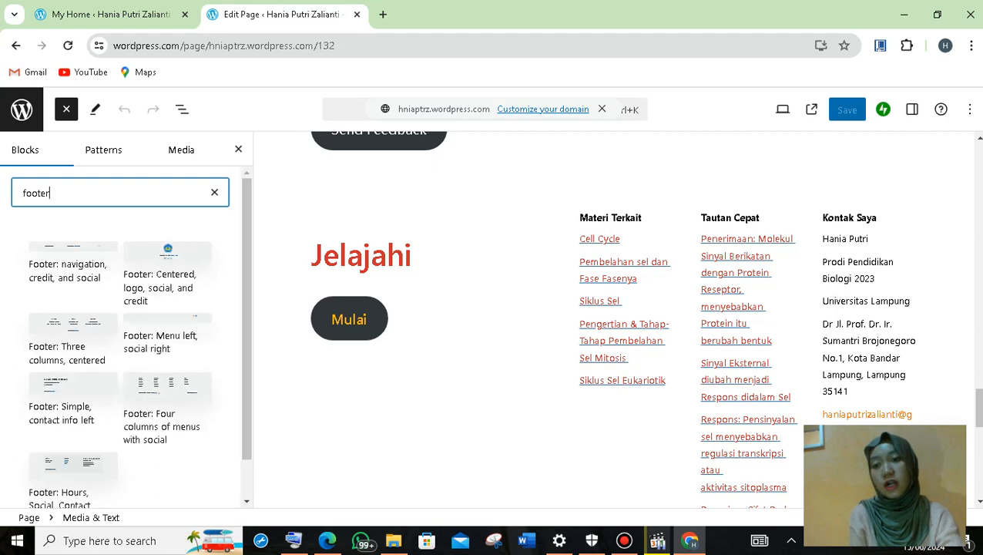
scroll(131, 347, "down", 1)
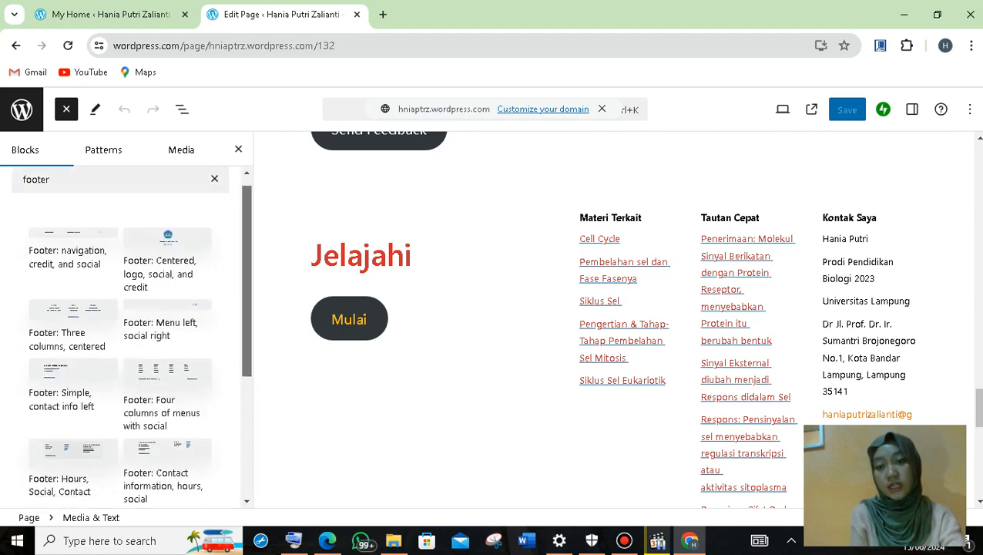
scroll(131, 337, "down", 4)
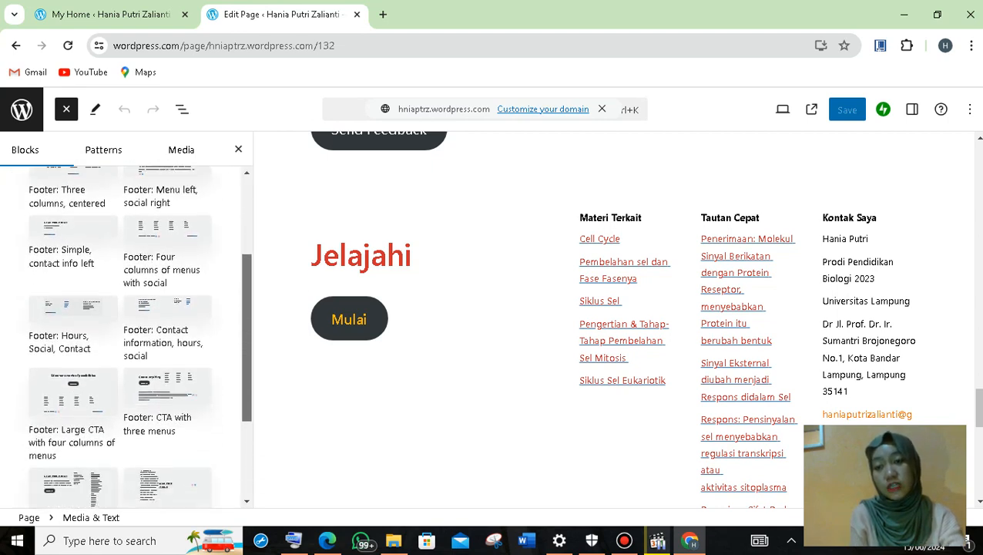
mouse_move(246, 338)
left_mouse_down()
mouse_move(247, 326)
mouse_move(247, 351)
left_mouse_up()
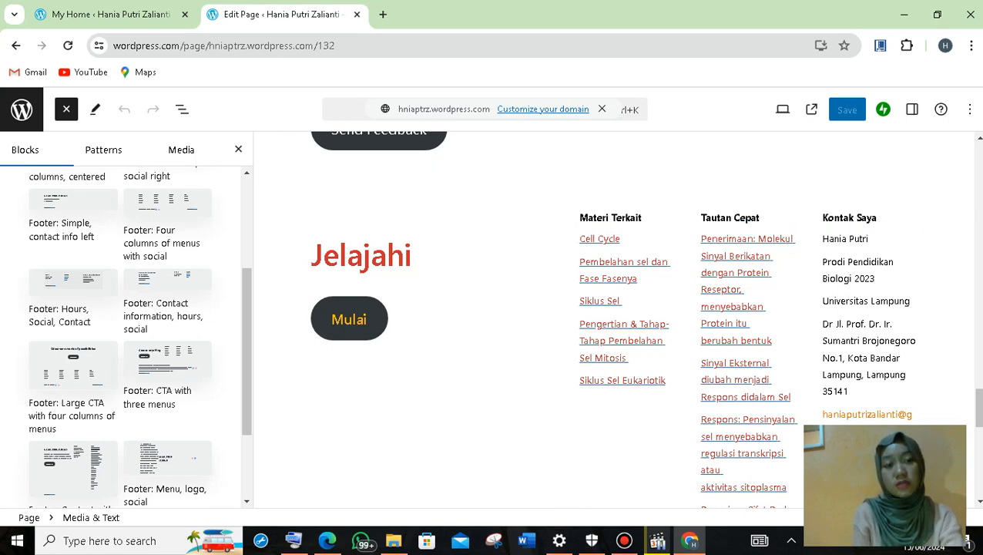
scroll(645, 318, "down", 1)
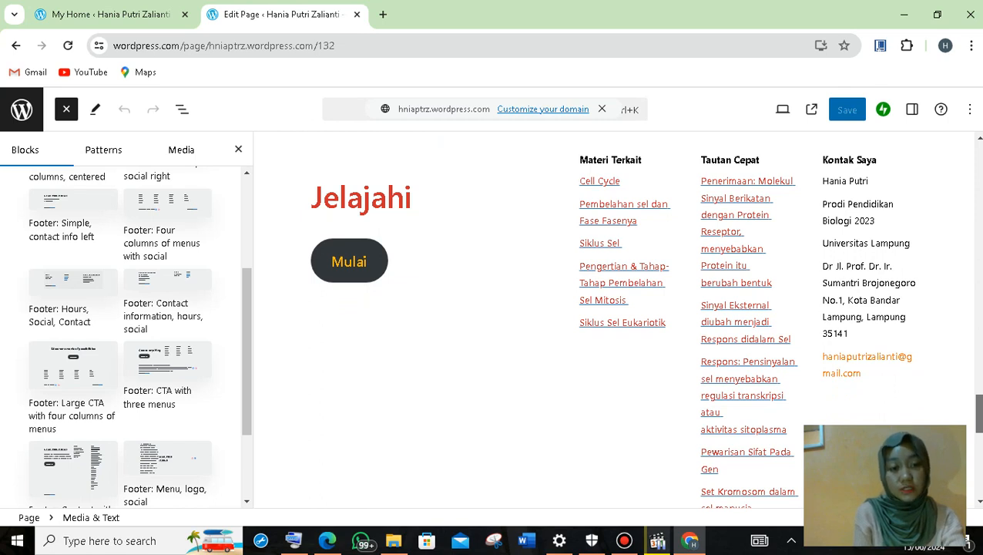
scroll(611, 330, "up", 1)
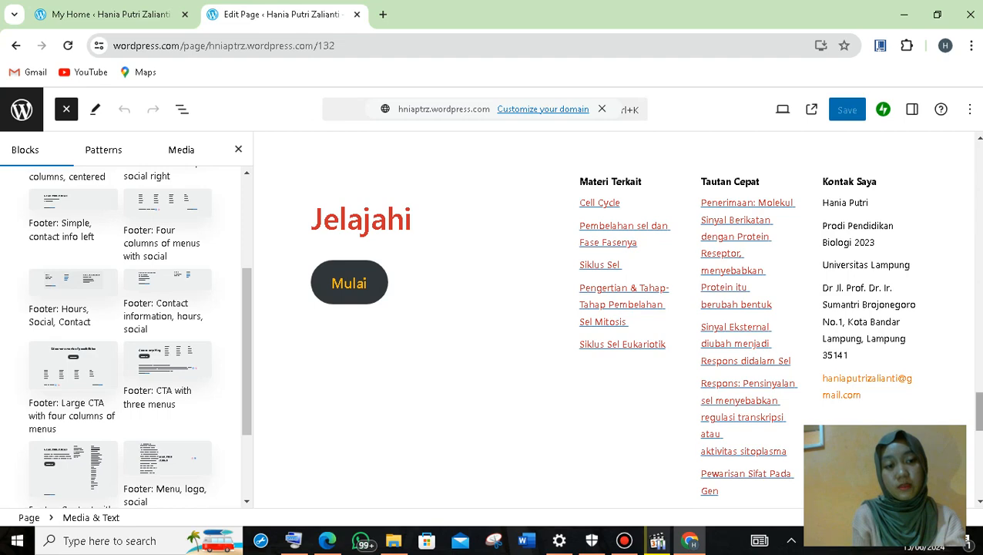
- Examine the "Jelajahi" footer section's link columns and show the link behind "Cell Cycle" under Materi Terkait
scroll(686, 339, "up", 1)
scroll(609, 316, "down", 3)
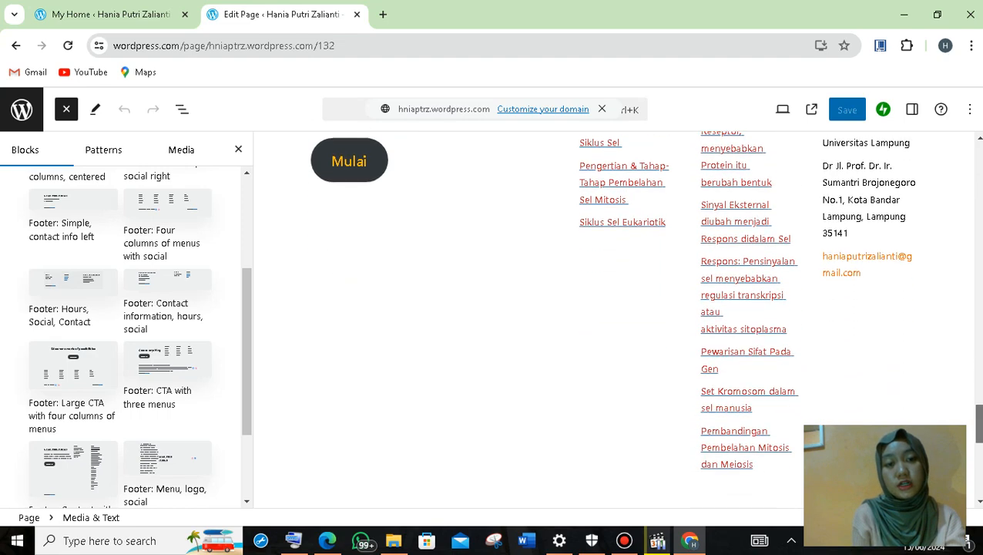
scroll(617, 316, "up", 3)
left_click_drag(980, 407, 980, 407)
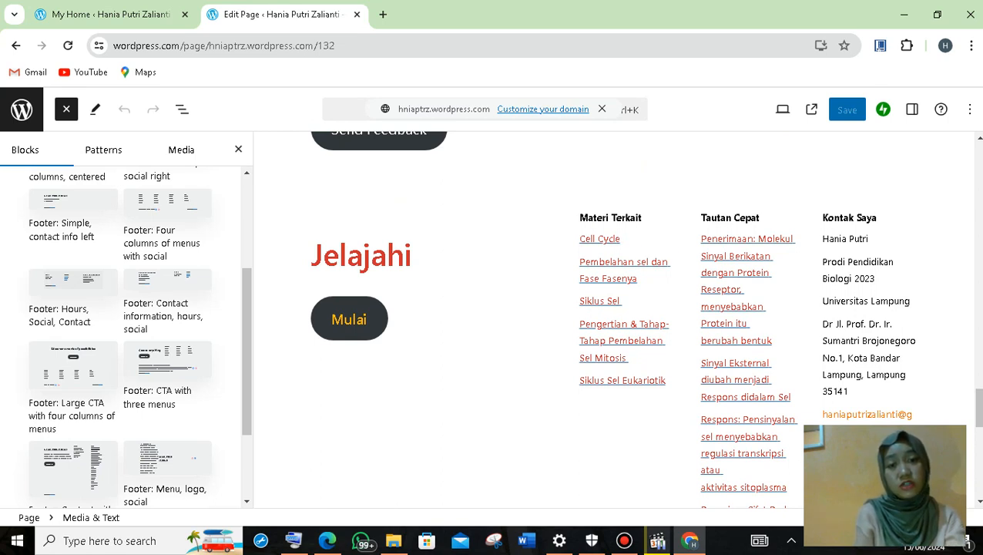
left_click(604, 239)
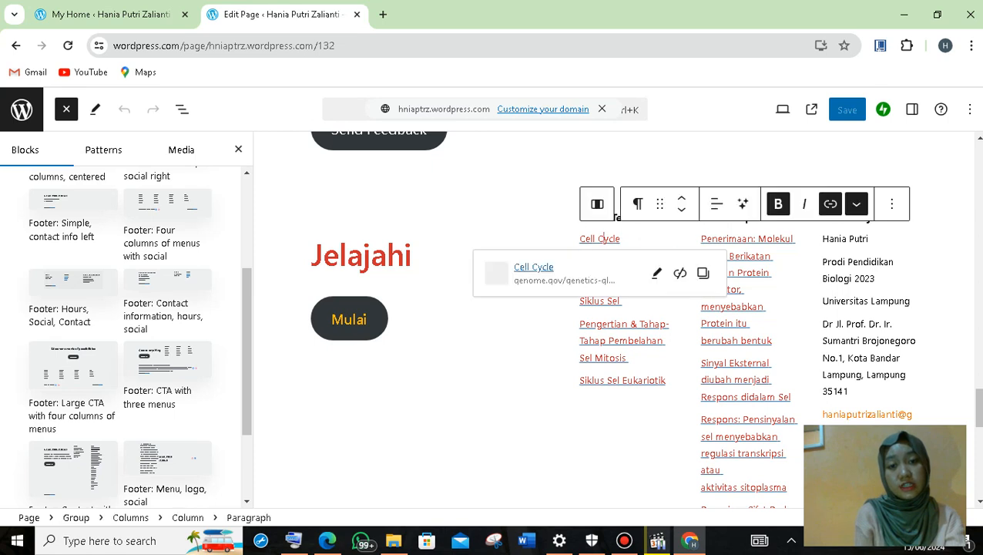
left_click(414, 256)
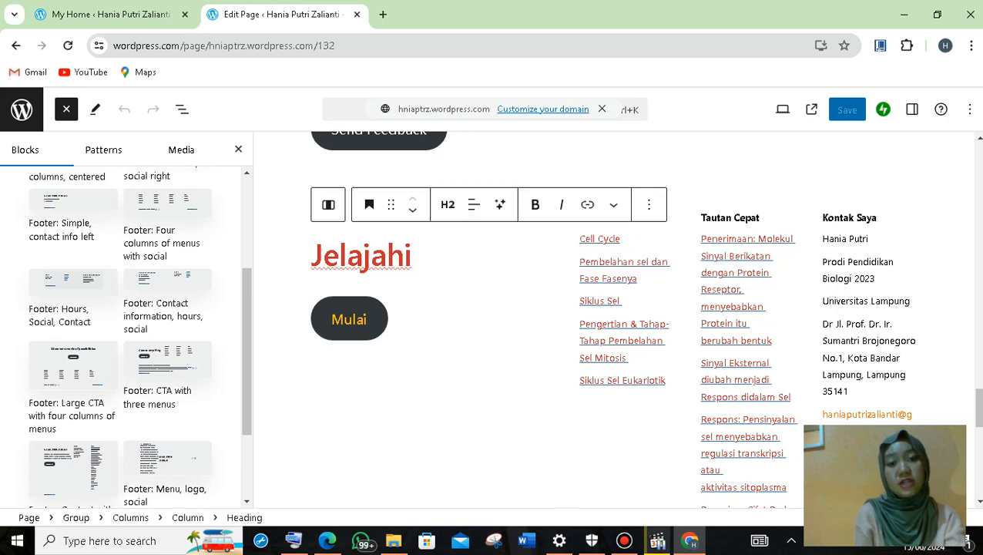
left_click_drag(580, 239, 620, 239)
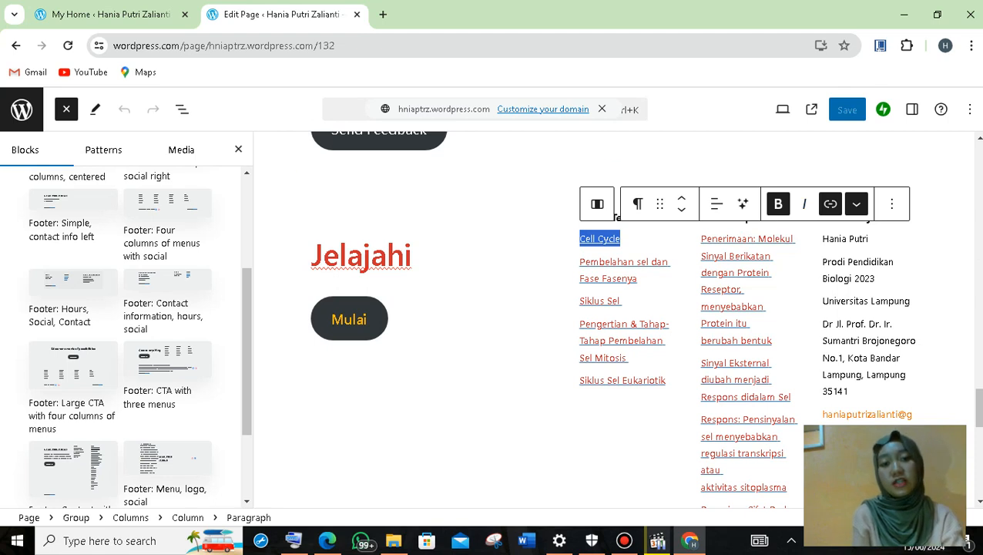
left_click(426, 132)
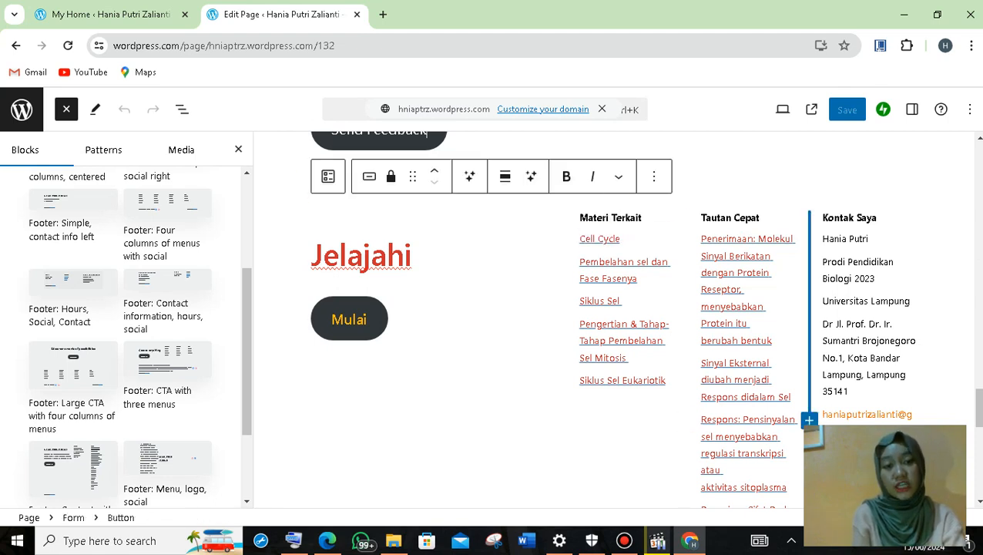
- Go to the "Baca Selengkapnya" button above the rating form and show the link attached to it
scroll(976, 405, "up", 1)
scroll(645, 351, "up", 5)
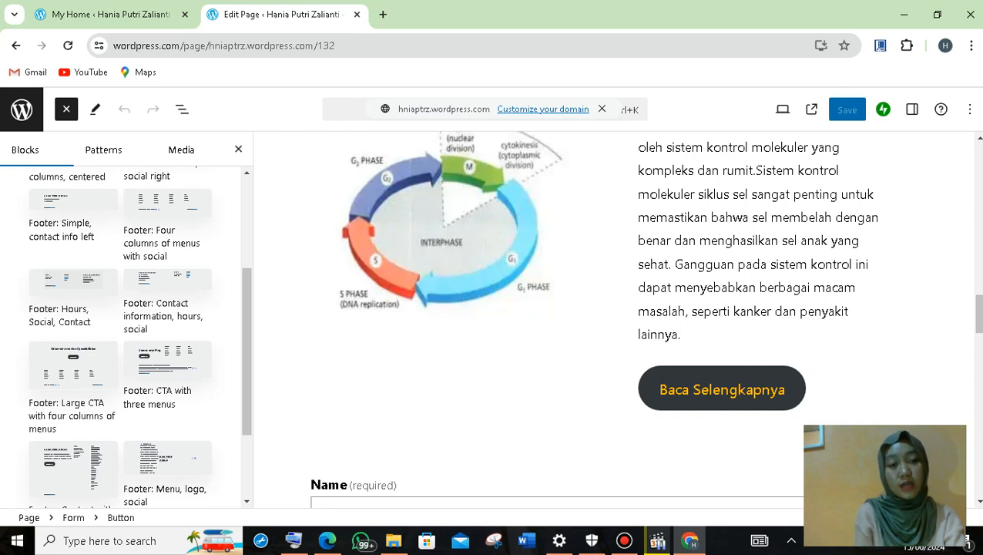
left_click(784, 389)
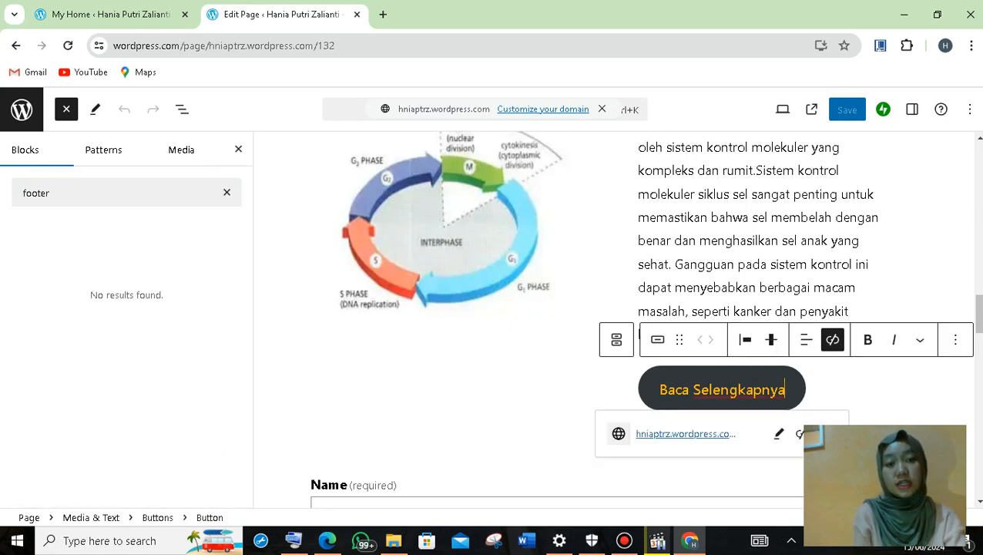
left_click_drag(979, 315, 979, 322)
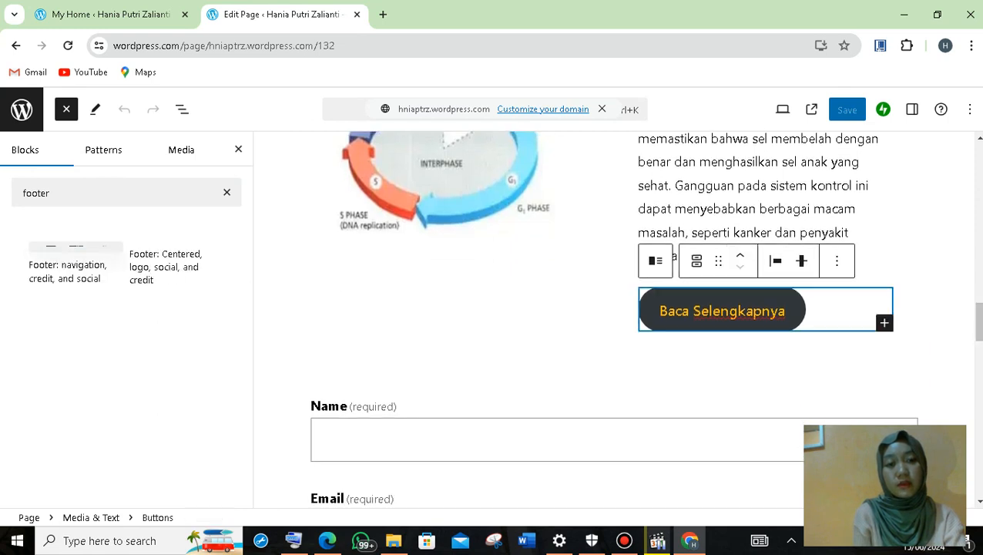
- Try adding a second button under "Baca Selengkapnya", delete the empty button and close the block library
left_click(882, 322)
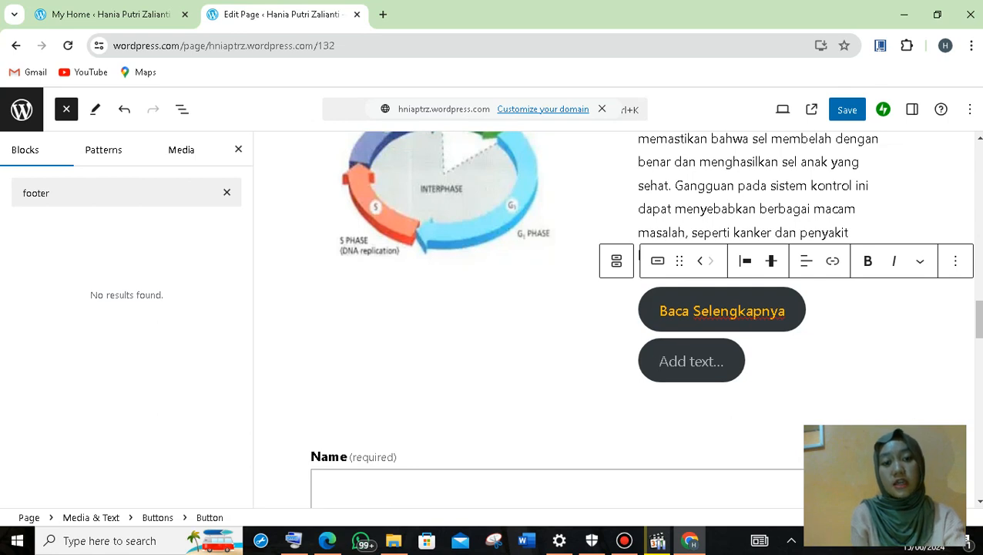
key("BackSpace")
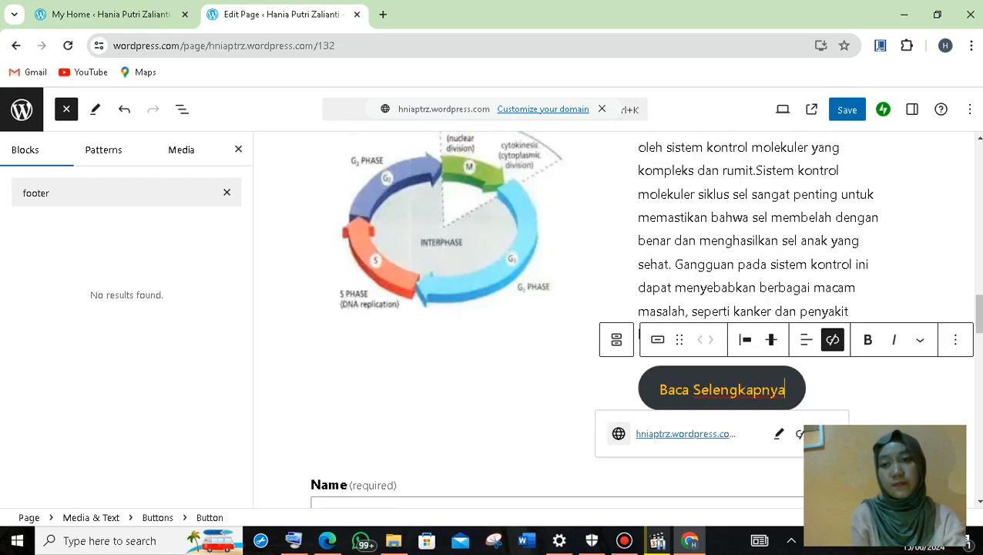
left_click(494, 443)
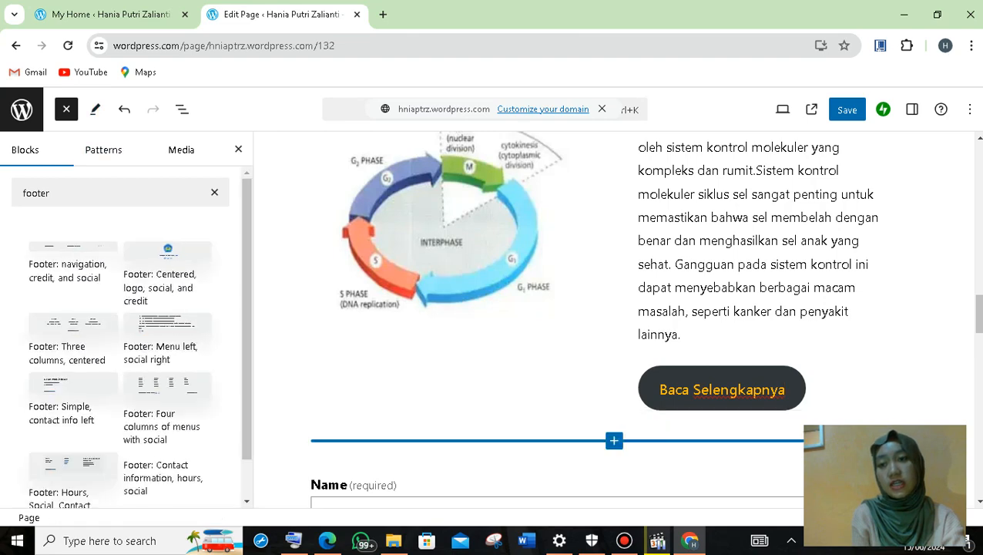
left_click(614, 441)
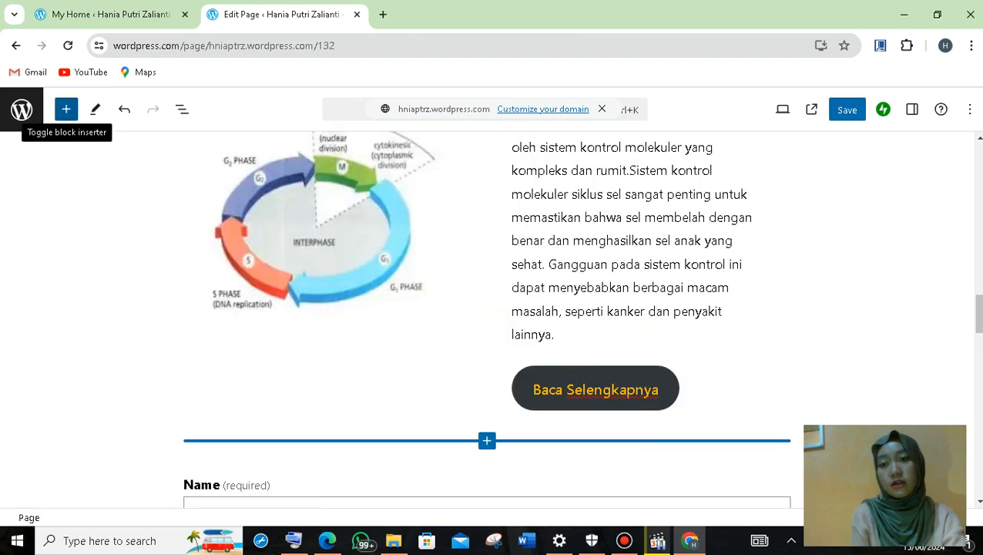
- Search the block library for "but", insert a Buttons block at the page's end and label its button "baca lebih lanjut"
left_click(66, 108)
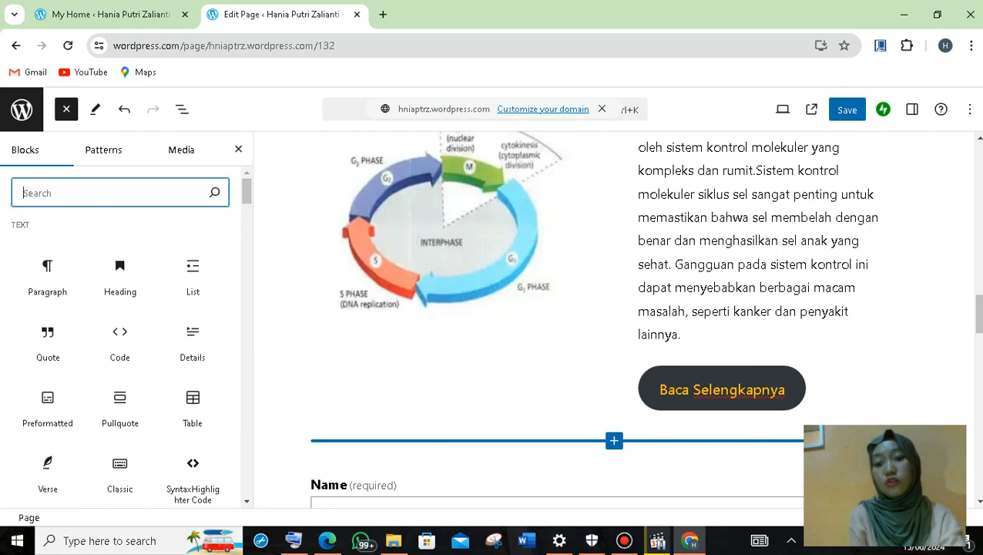
type("but")
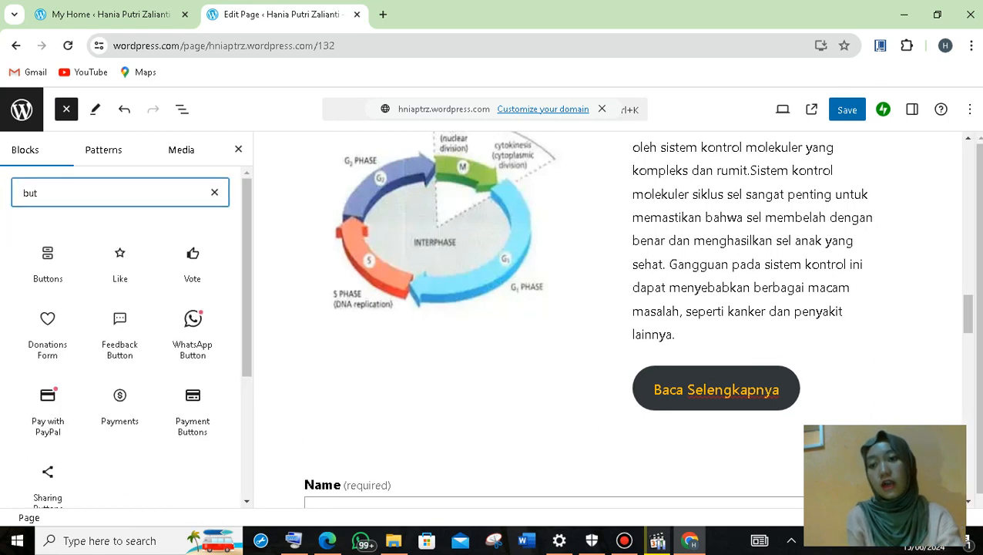
left_click(48, 262)
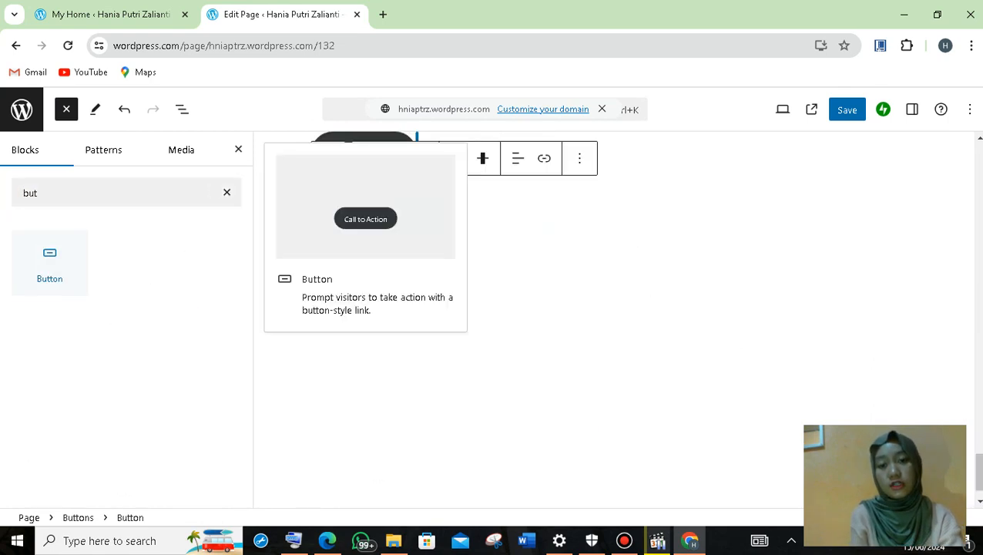
left_click(375, 208)
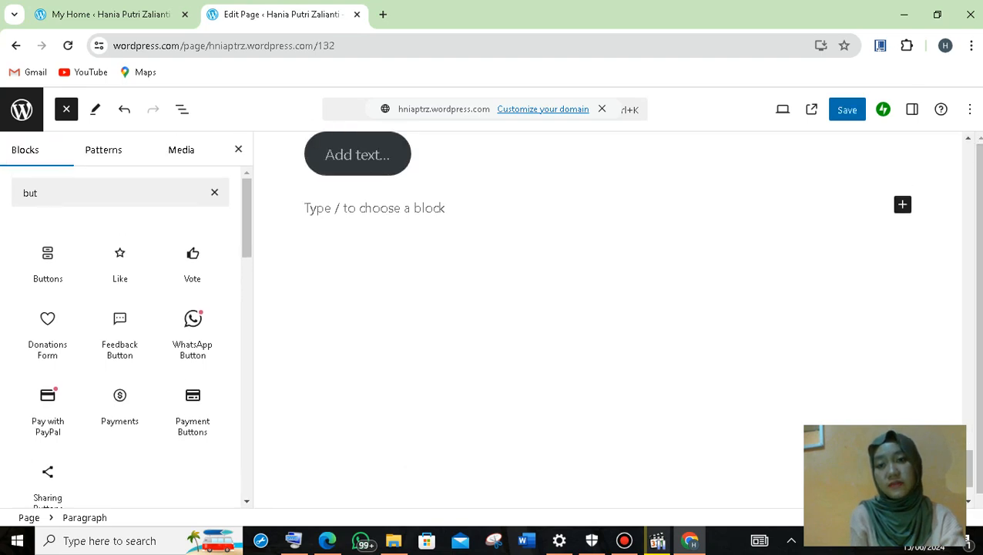
key("BackSpace")
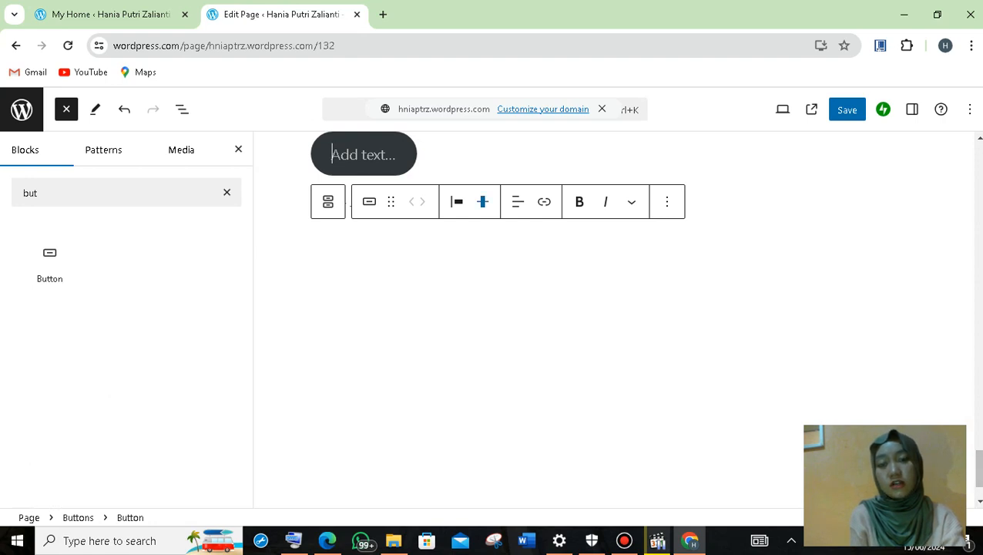
type("baca l")
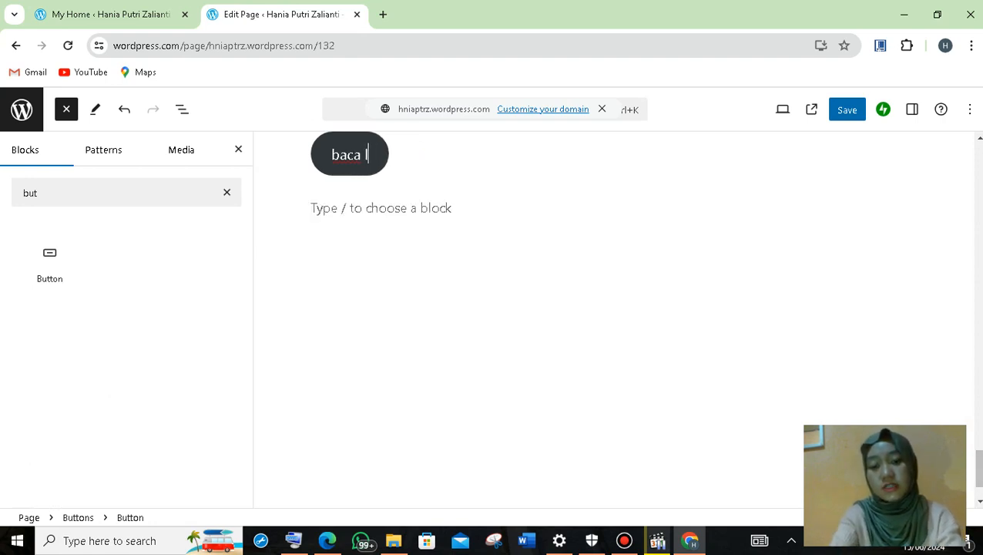
type("ebih lanjut")
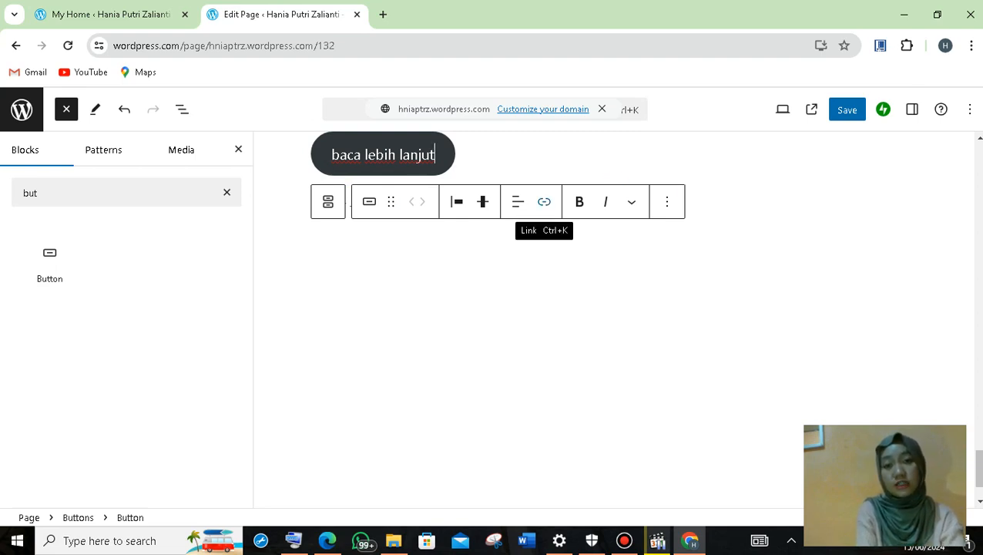
- Delete the whole Buttons block containing the "baca lebih lanjut" button
left_click(601, 154)
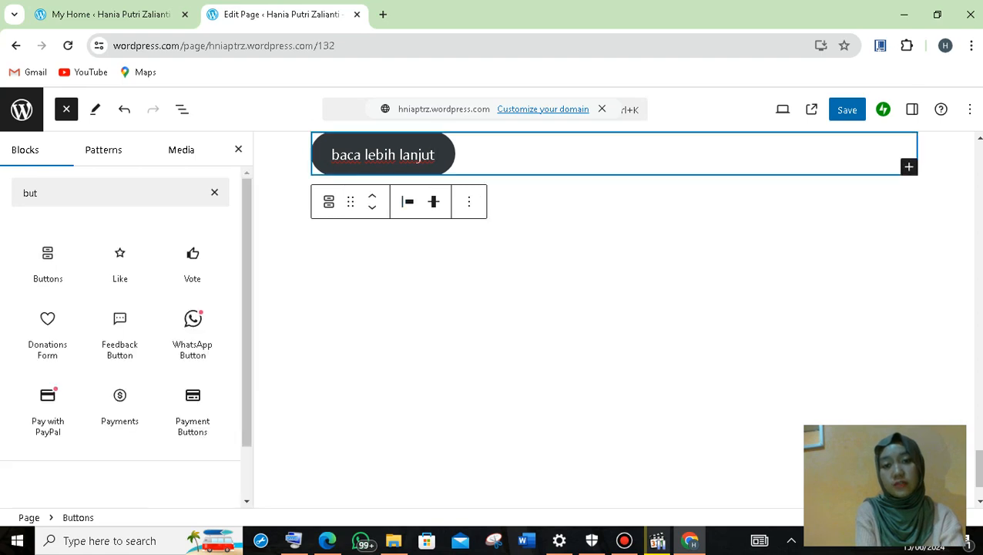
left_click(462, 201)
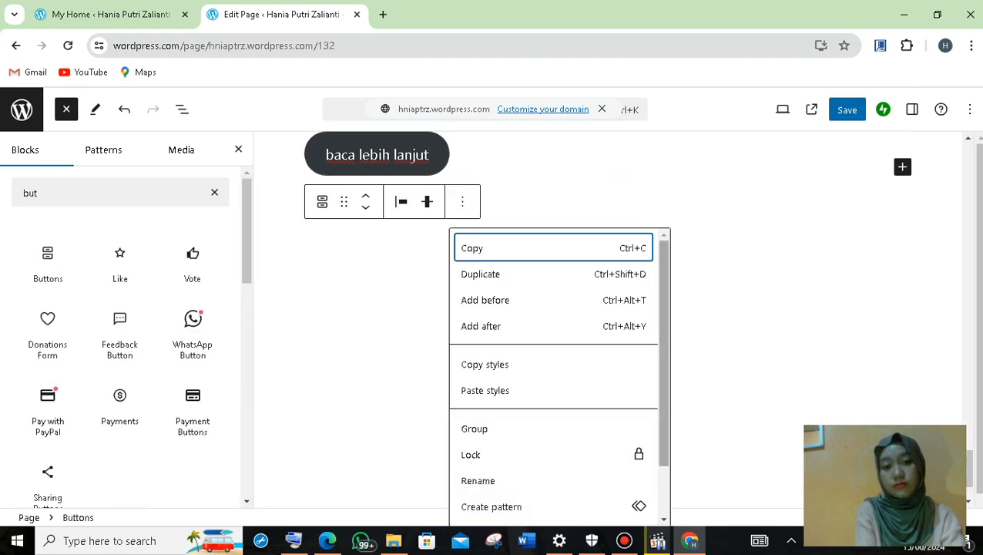
scroll(559, 370, "down", 2)
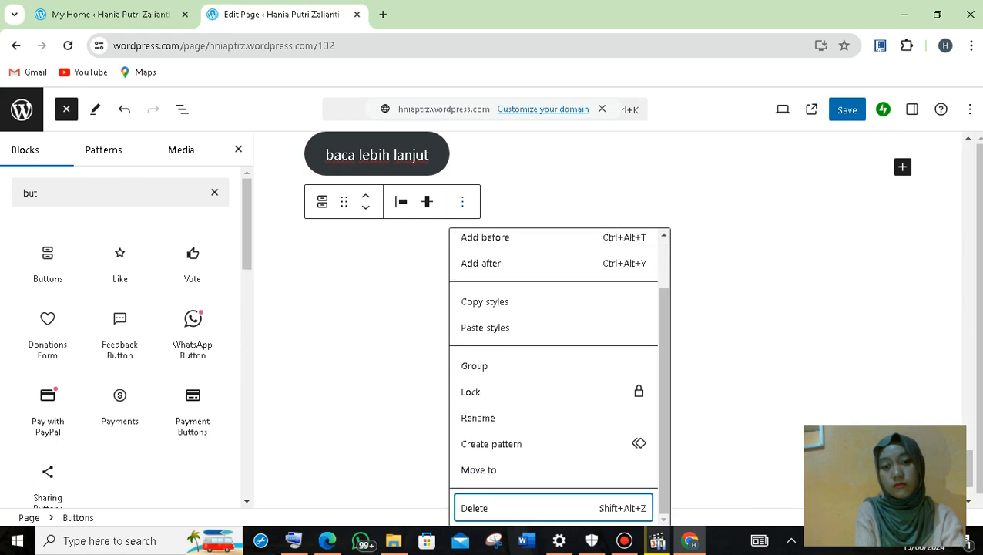
left_click(474, 507)
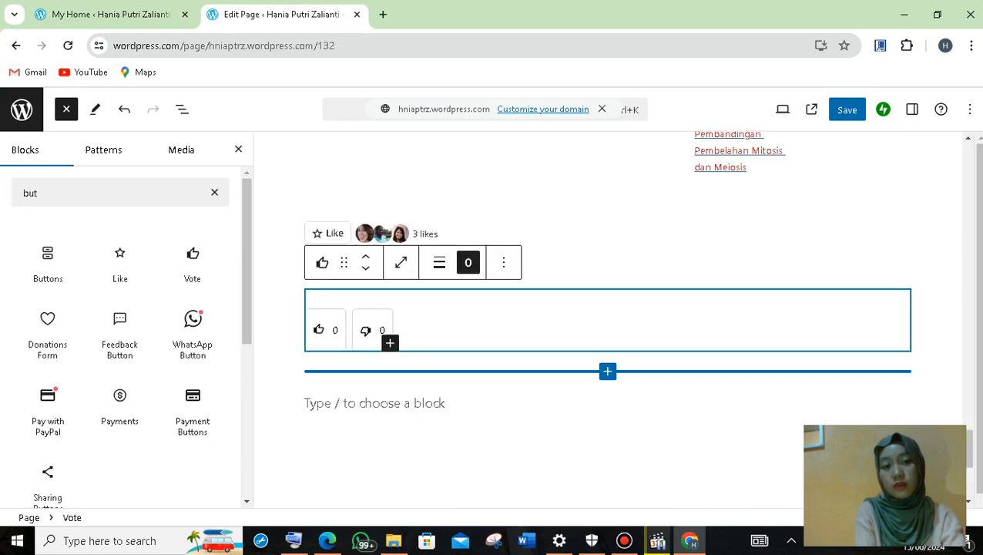
- Save the HOME page and return to the site dashboard, confirming that the page is left
left_click_drag(969, 449, 969, 161)
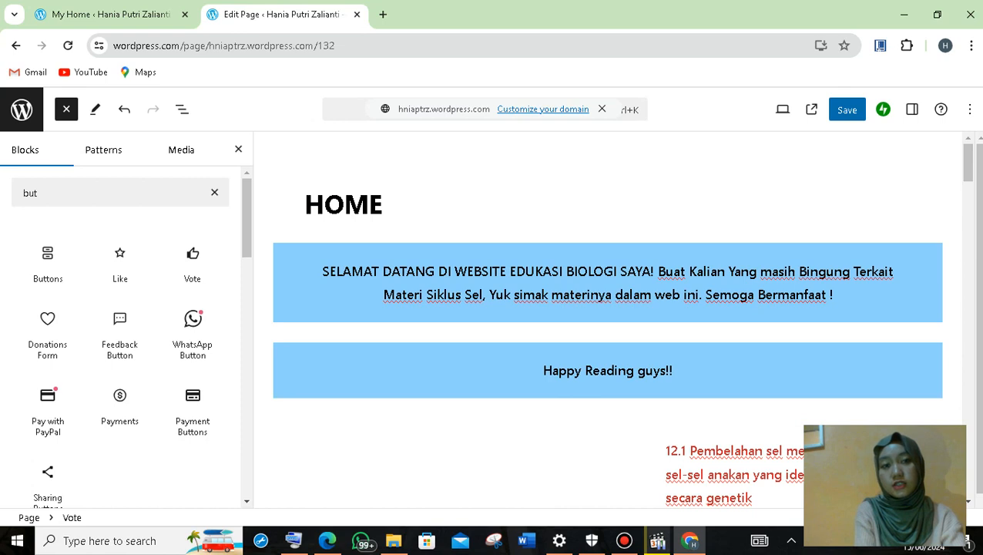
left_click(848, 110)
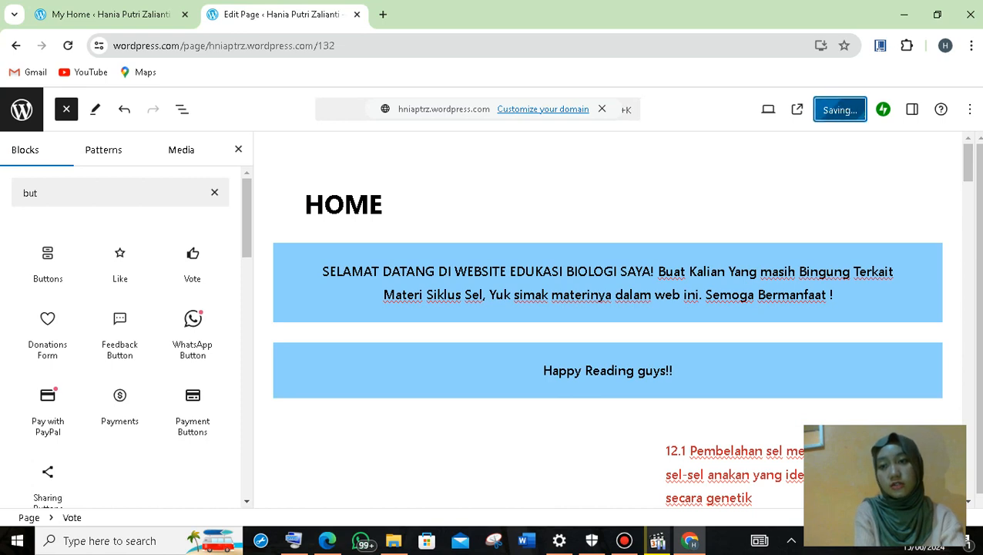
left_click(21, 110)
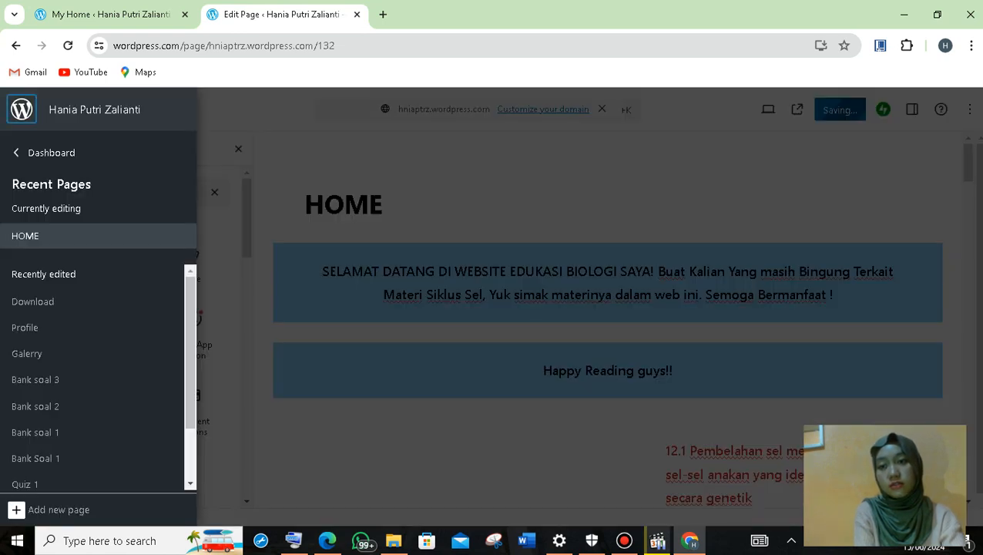
left_click(46, 152)
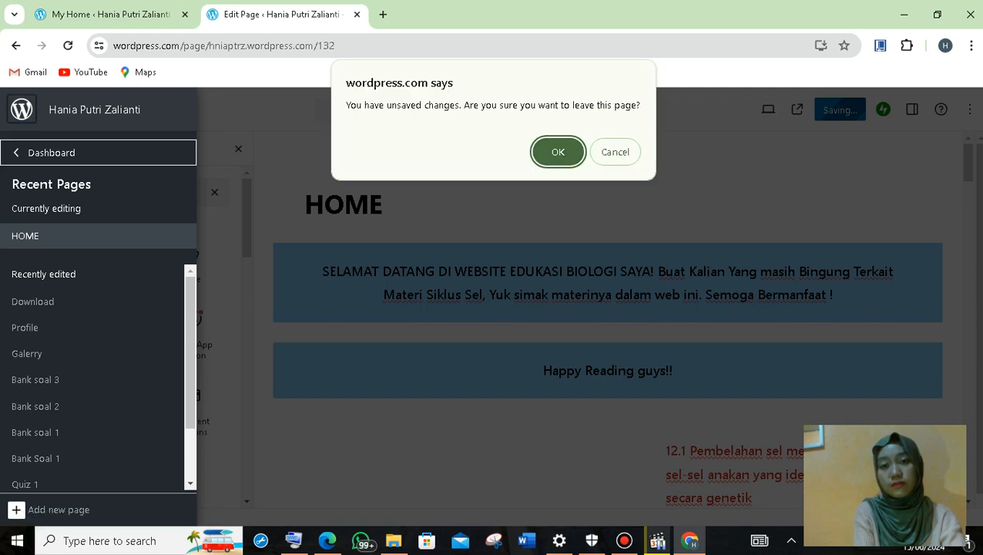
left_click(558, 151)
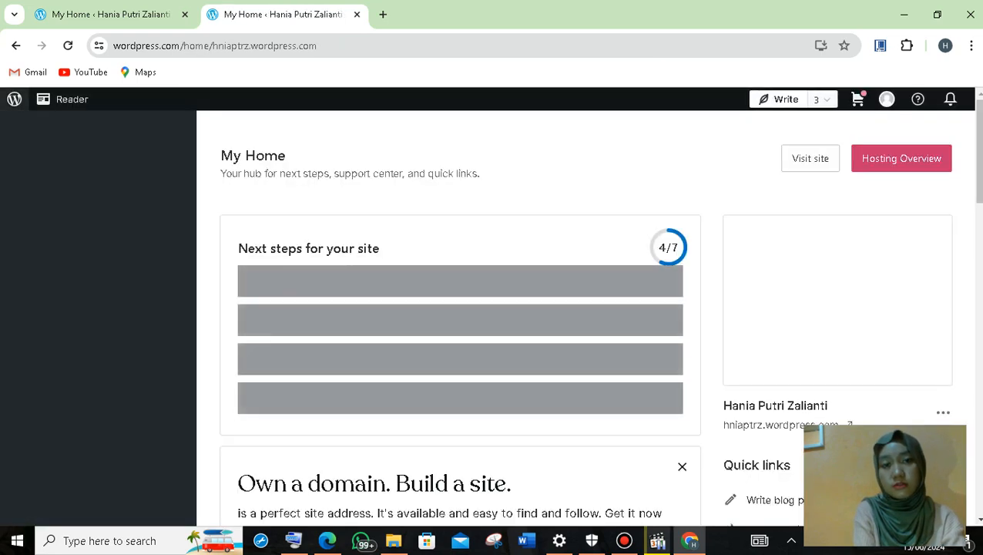
- Visit the live site and view its Profile page down to the social icons and Spotify player
left_click(810, 158)
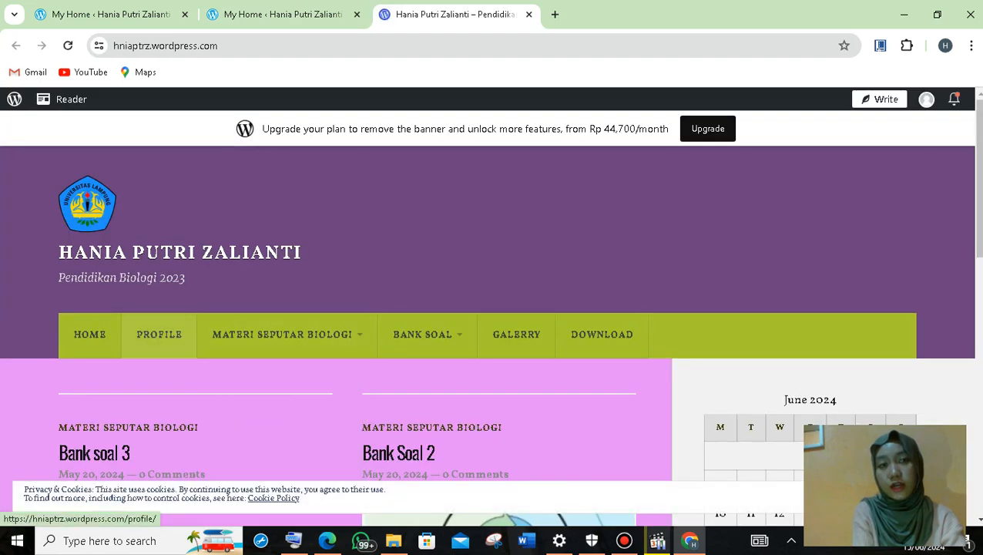
left_click(159, 335)
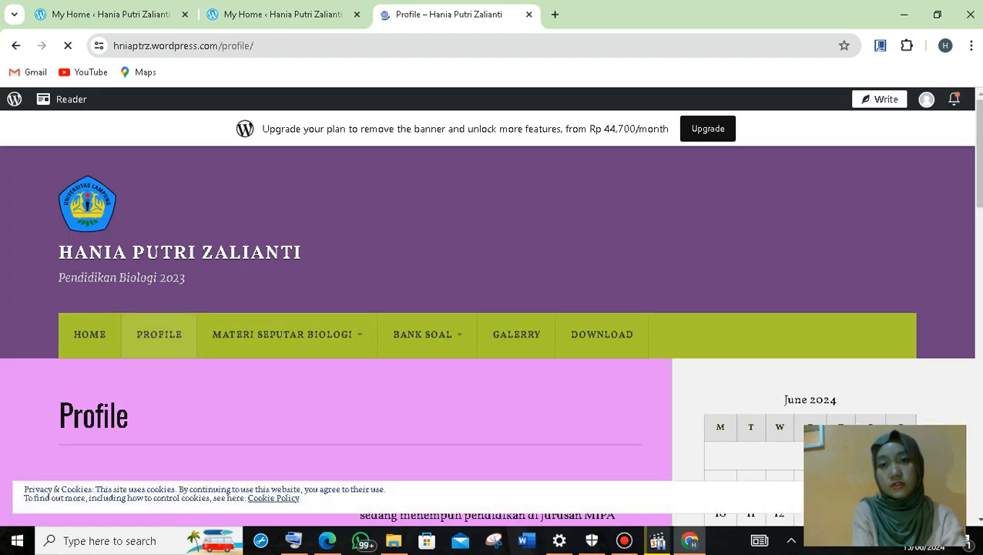
scroll(488, 324, "down", 2)
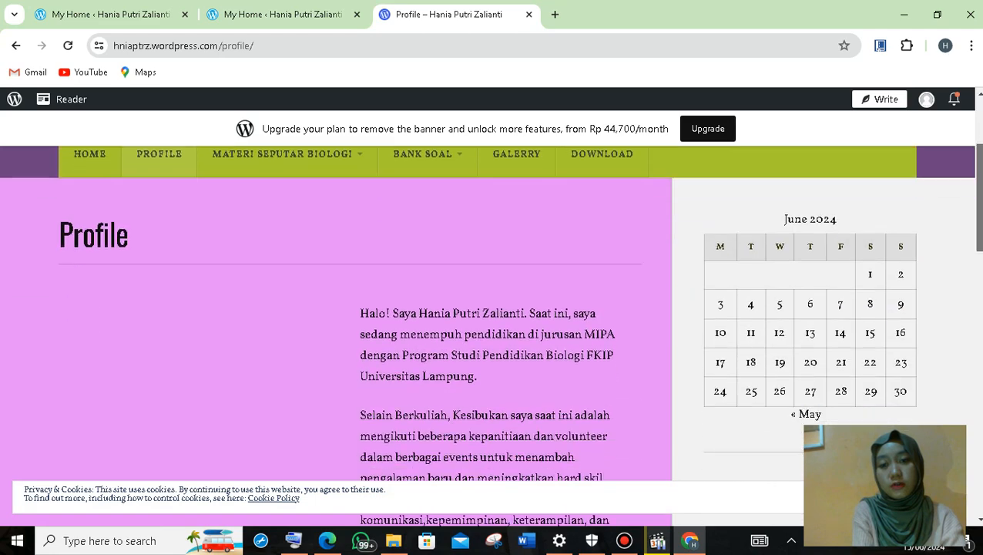
scroll(488, 324, "down", 10)
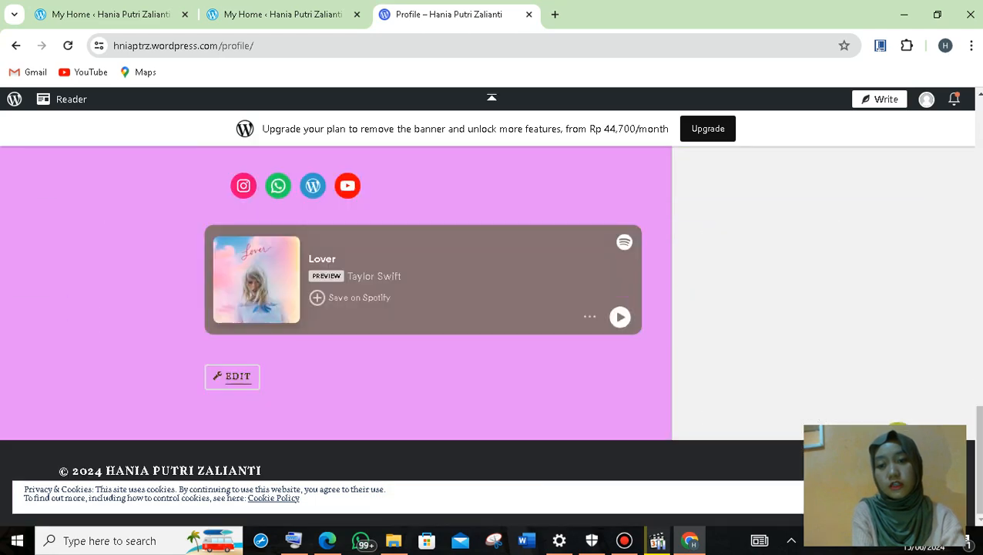
- Open the Profile page for editing and examine its introduction text and photo
left_click(232, 377)
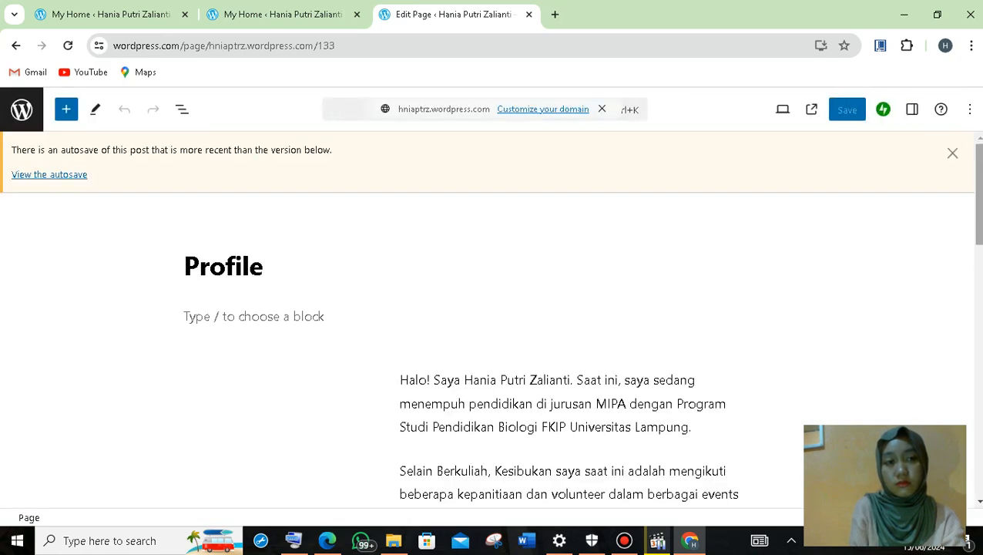
scroll(491, 324, "down", 3)
scroll(490, 324, "down", 1)
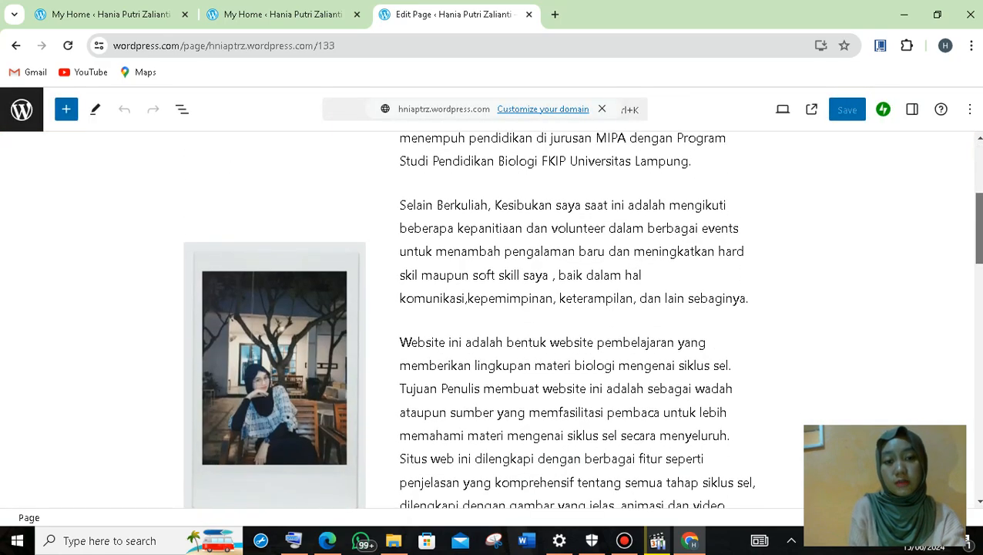
- Browse the About category of patterns for the Profile page's text-and-photo layout, and close the inserter
scroll(490, 323, "up", 1)
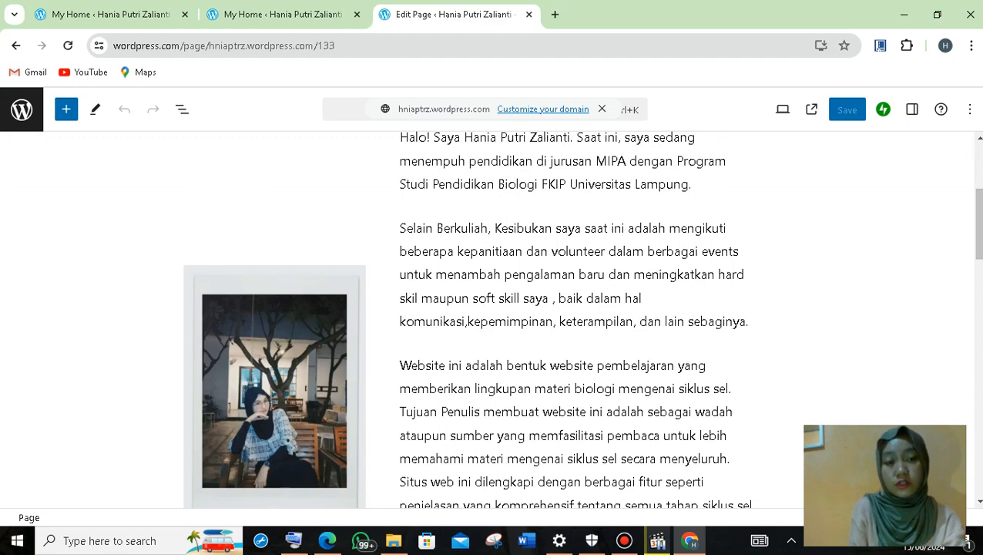
left_click(67, 109)
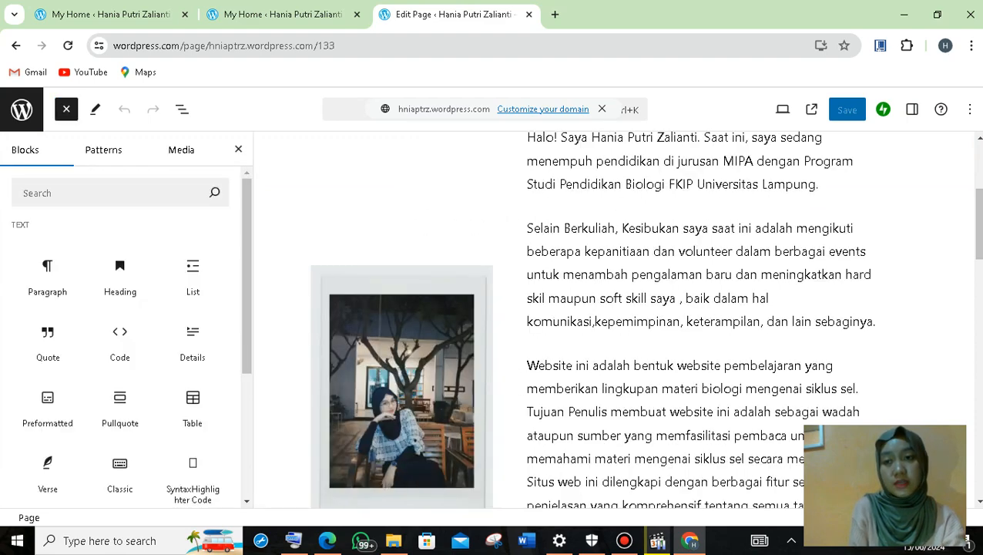
left_click(103, 151)
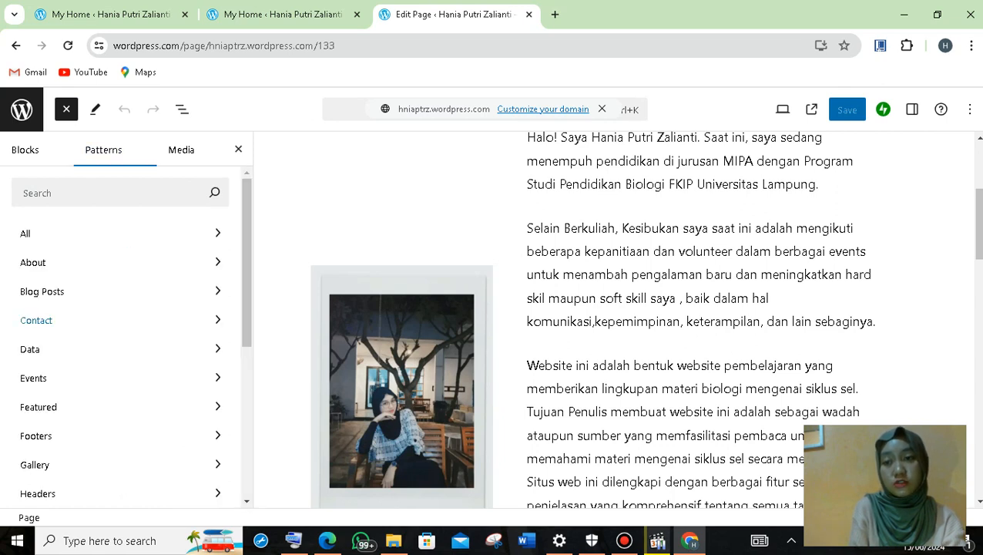
left_click(34, 262)
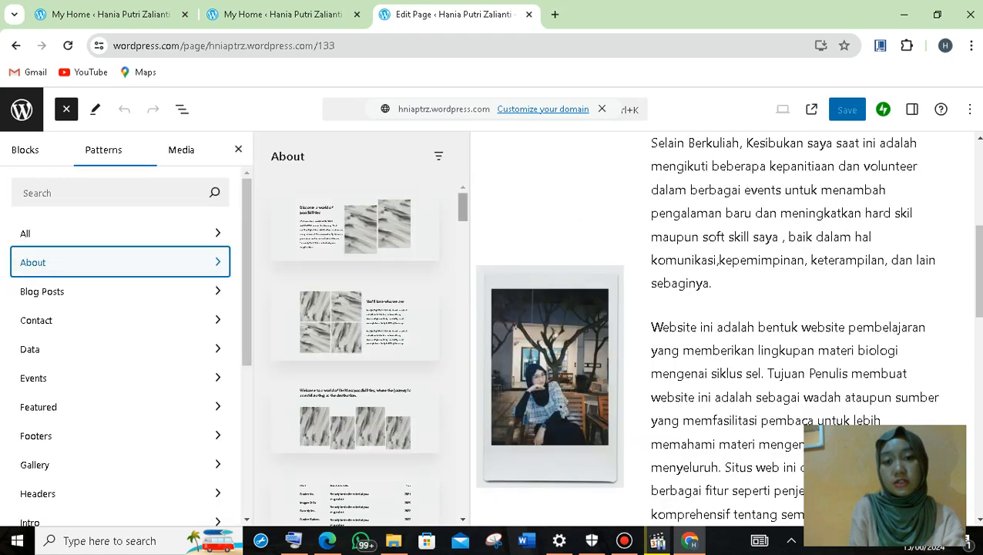
left_click_drag(462, 206, 462, 360)
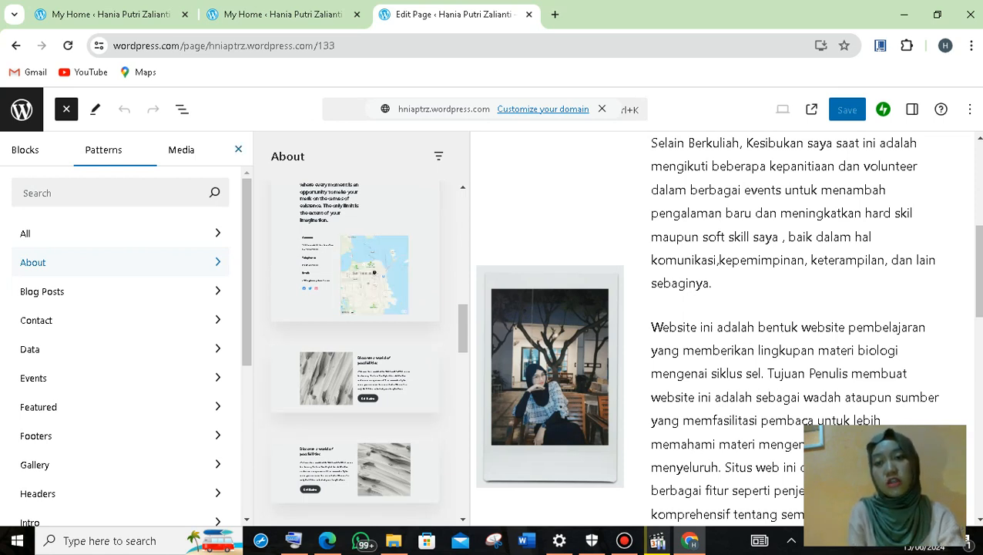
left_click(238, 149)
- Search the block library for "youtube" to show the block behind the Profile page's embedded video, and close the inserter
left_click_drag(979, 223, 979, 325)
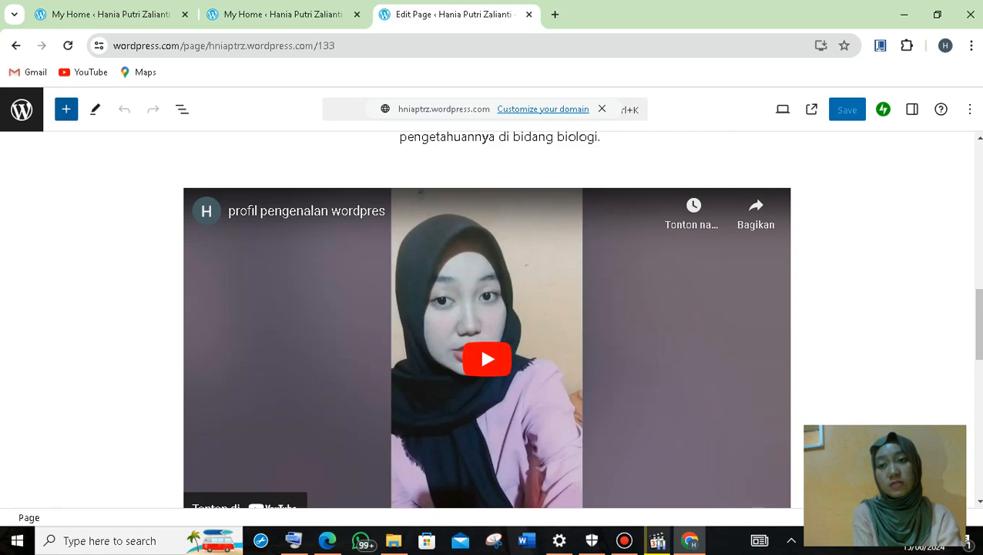
left_click(66, 109)
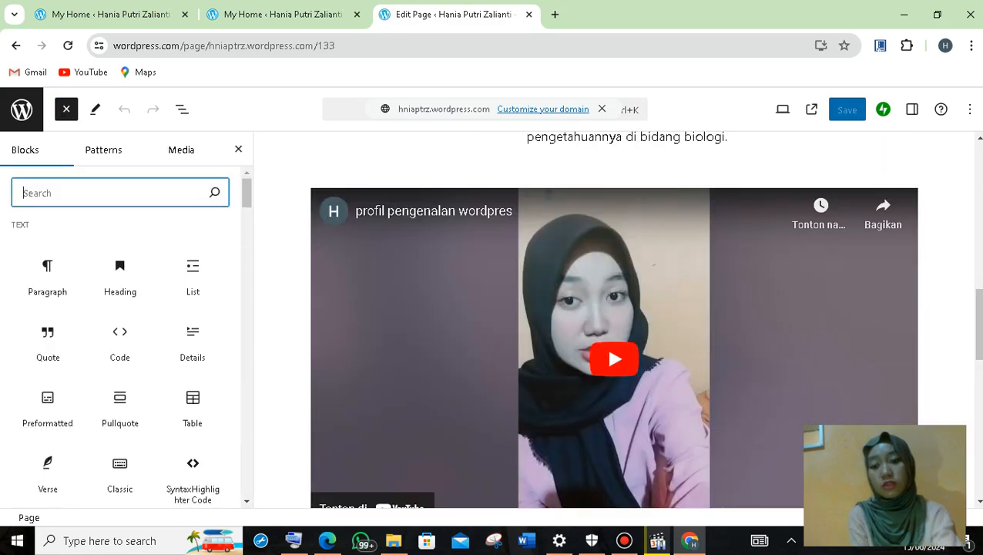
type("youtube")
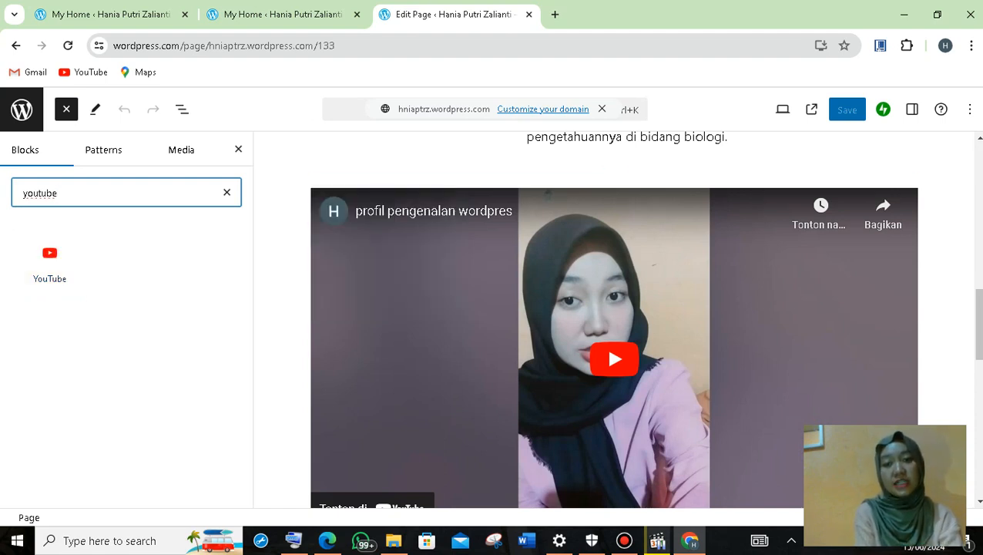
left_click(238, 149)
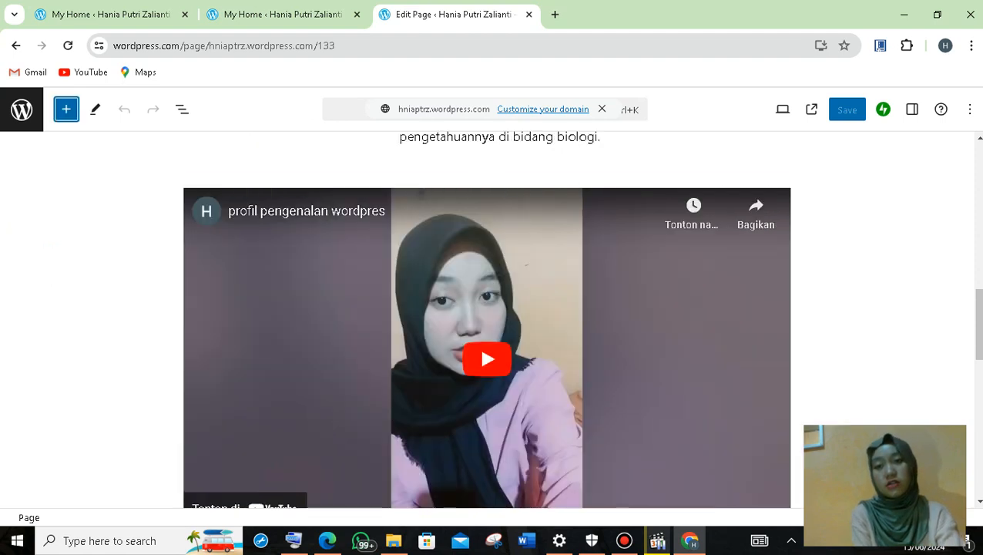
- Search the block library for "so" to show the Social Icons block used below the video, and close the inserter
scroll(487, 320, "down", 3)
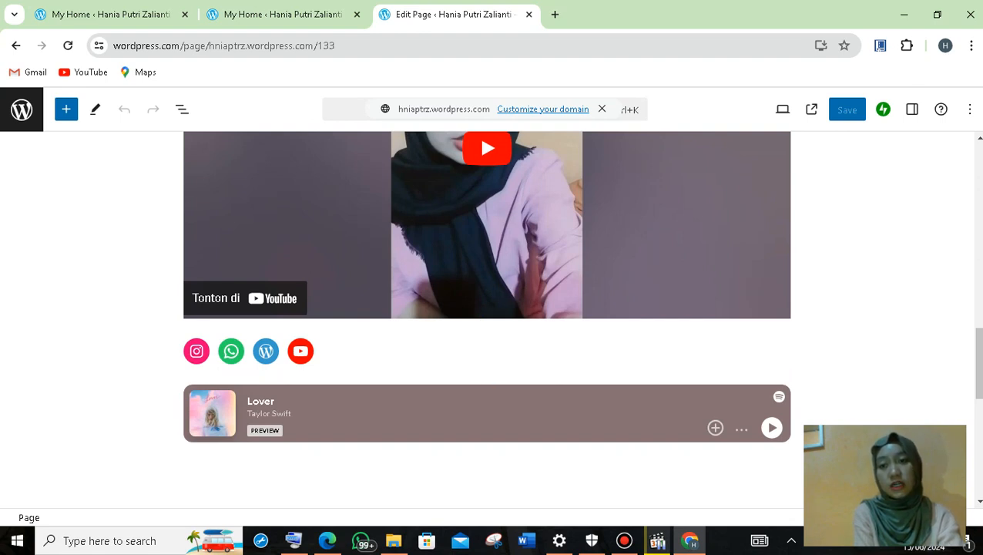
left_click(66, 108)
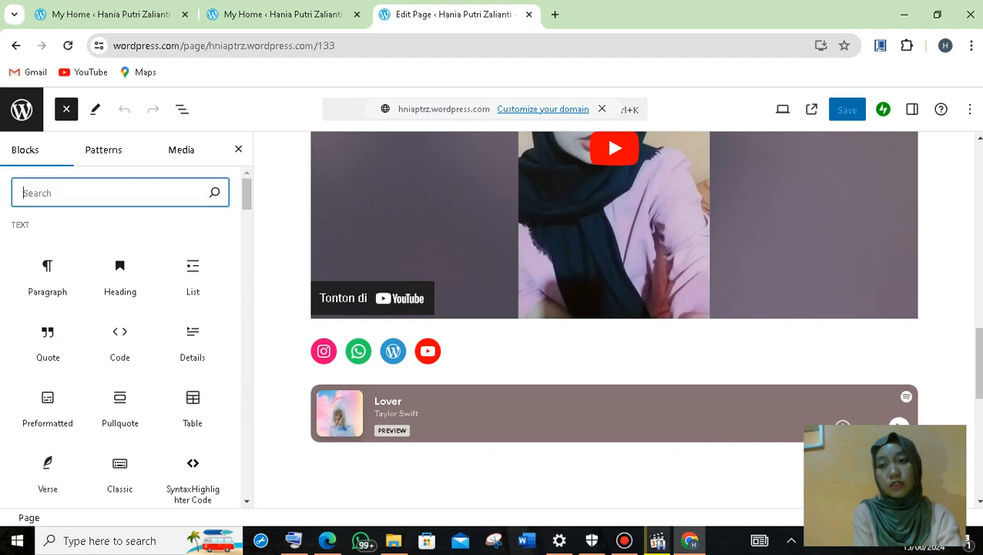
type("sos")
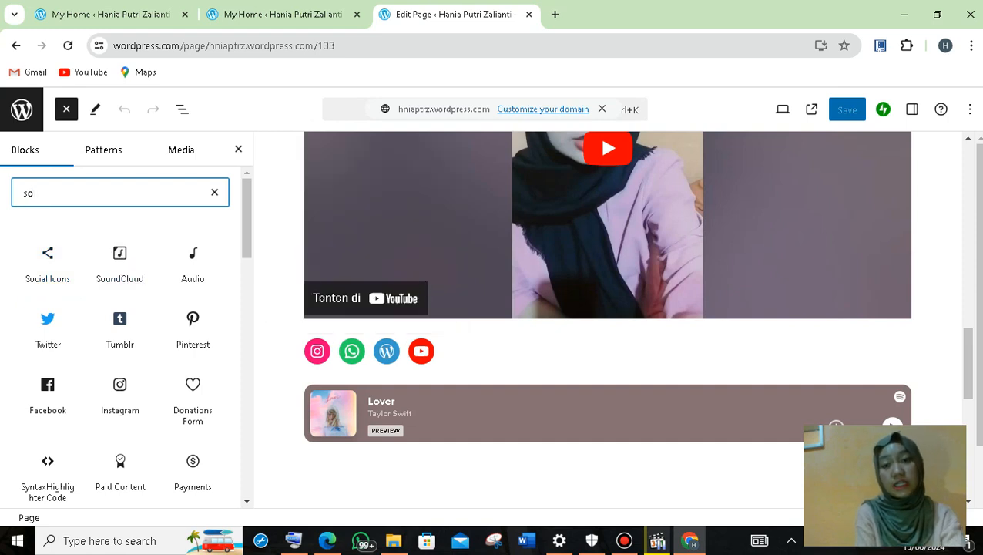
left_click(238, 149)
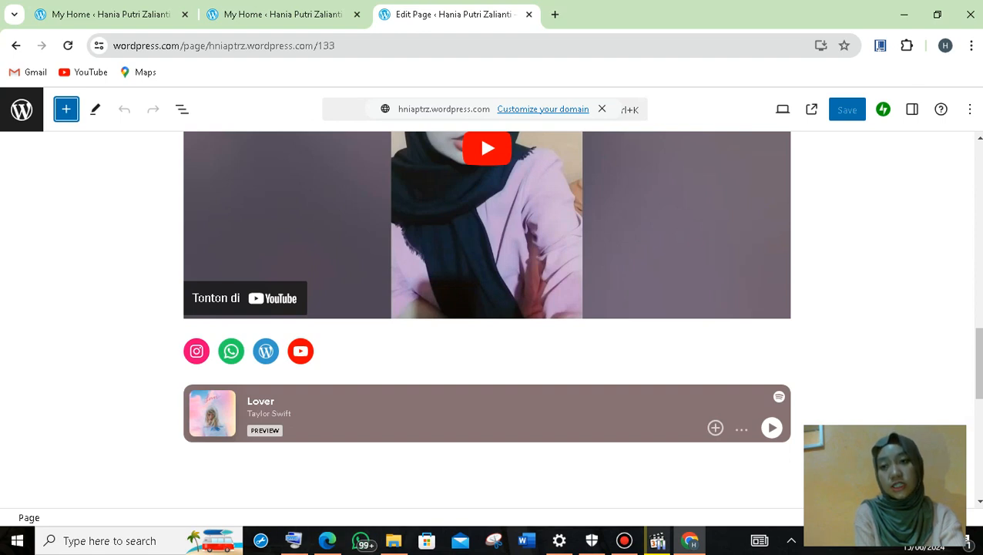
- Search the block library for "spot" to show the Spotify block used for the song player, and close the inserter
left_click(66, 109)
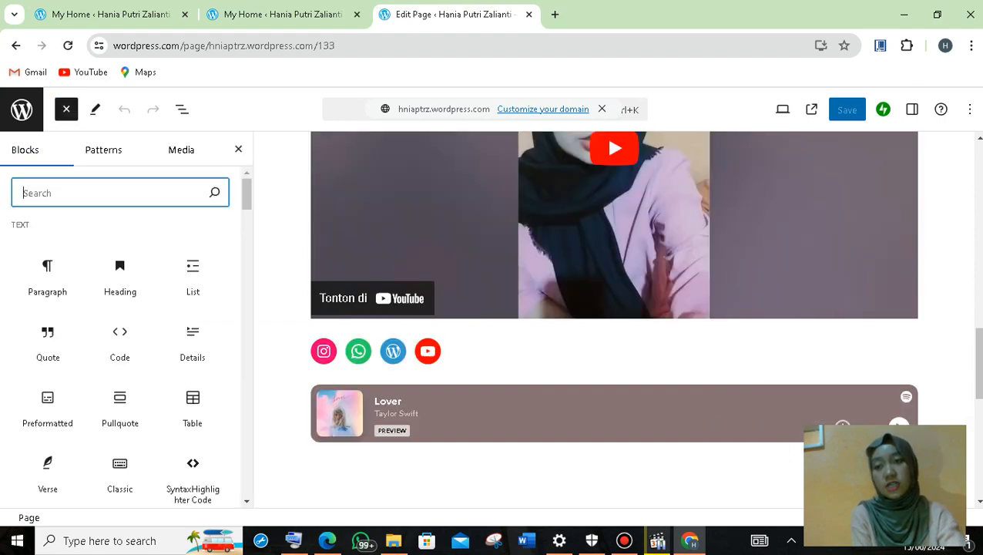
type("spoty")
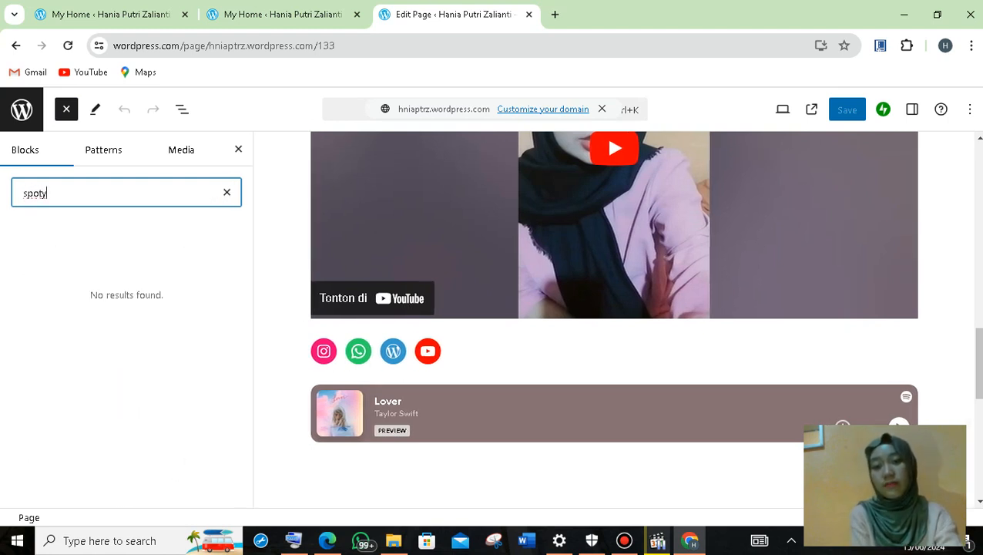
key("BackSpace")
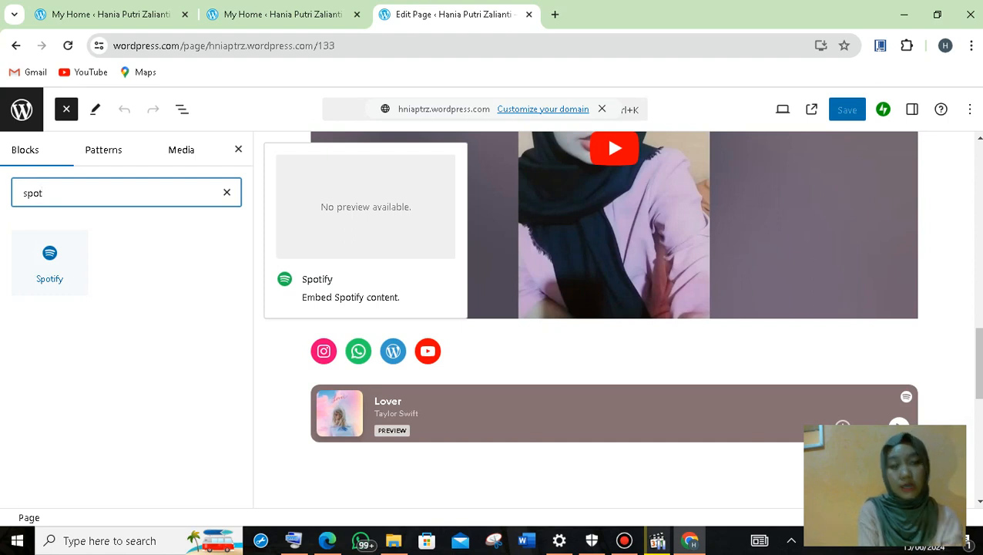
left_click(238, 149)
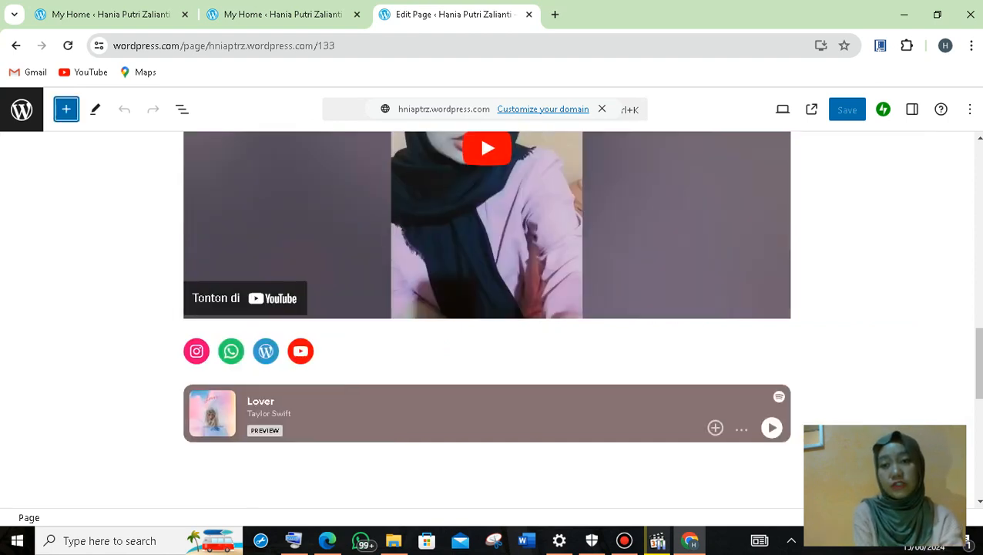
- Review the Profile page back up to its introduction and return to the site dashboard
scroll(487, 309, "down", 1)
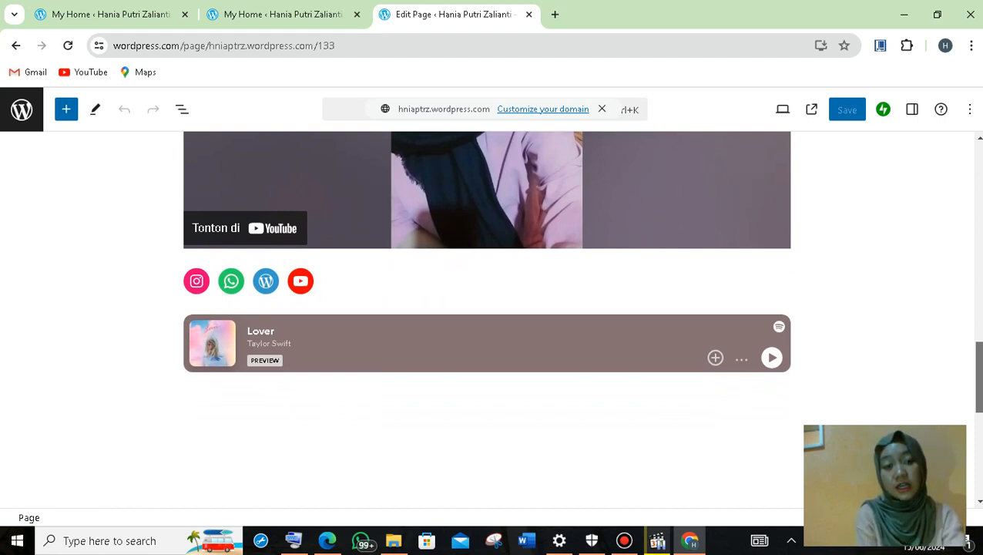
scroll(487, 308, "up", 1)
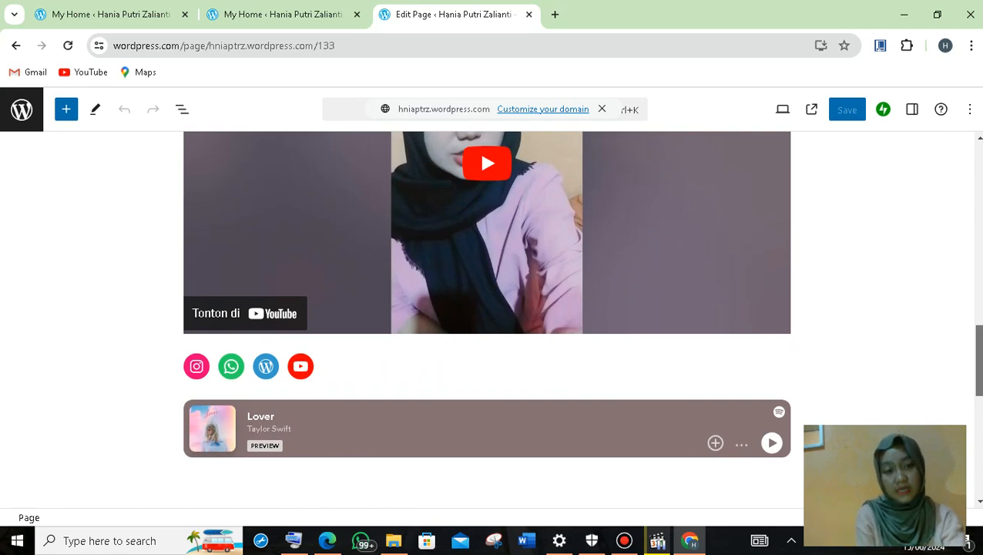
scroll(487, 319, "up", 10)
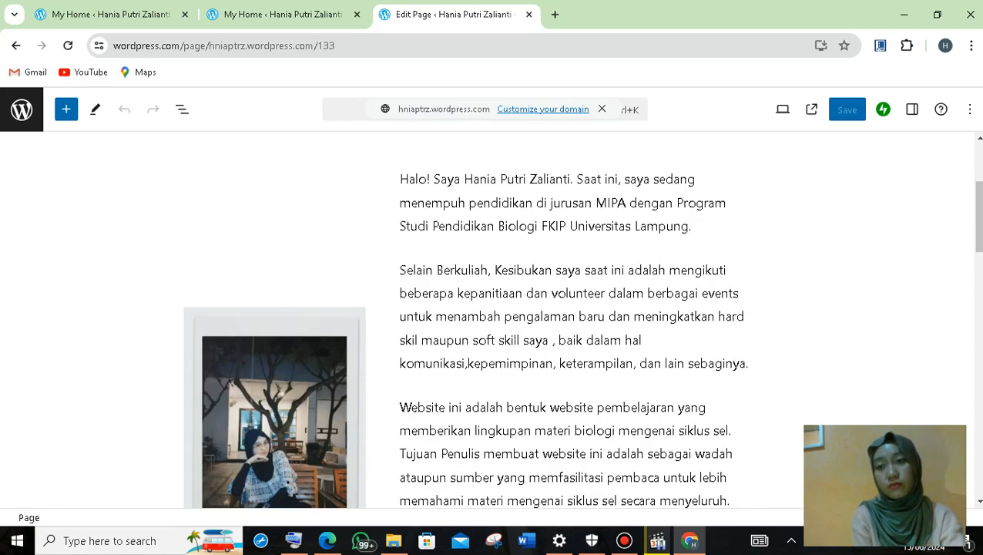
left_click(21, 110)
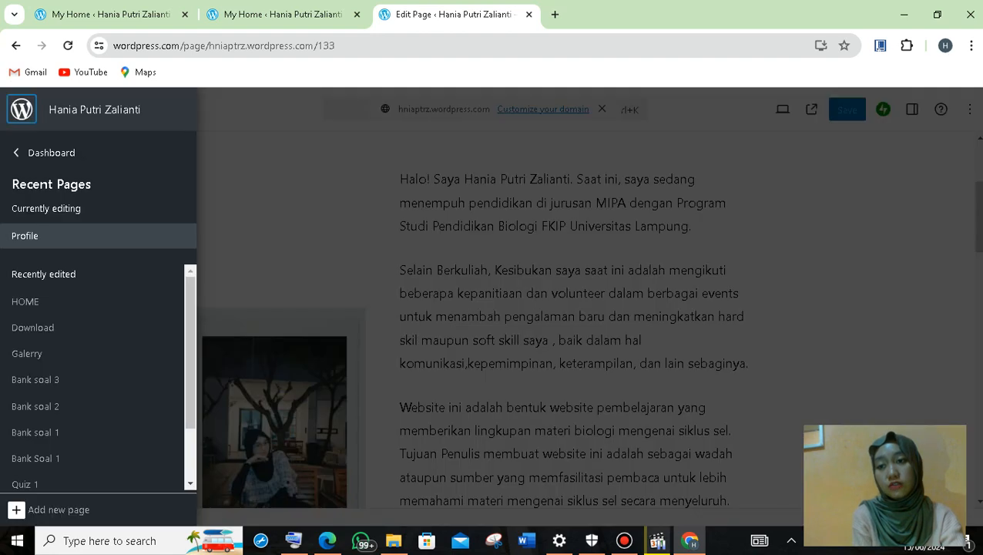
left_click(51, 153)
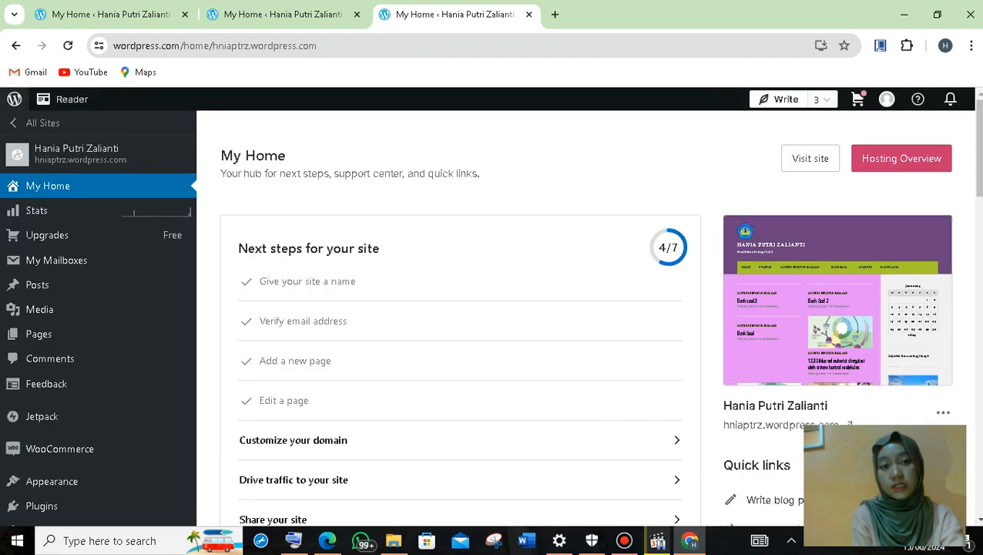
- Visit the live site and open the 12.1 Pembelahan sel article from Materi Seputar Biologi
left_click(810, 158)
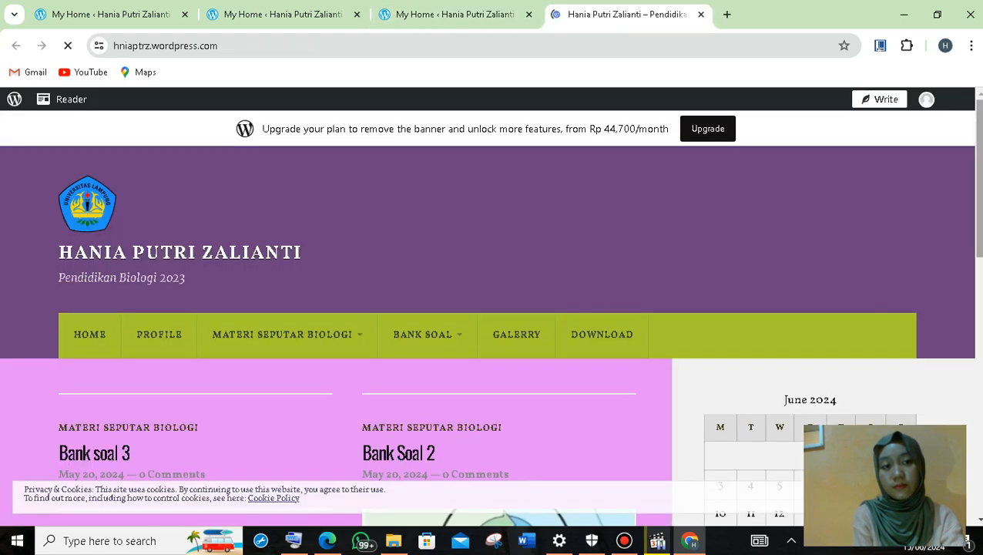
scroll(488, 331, "down", 1)
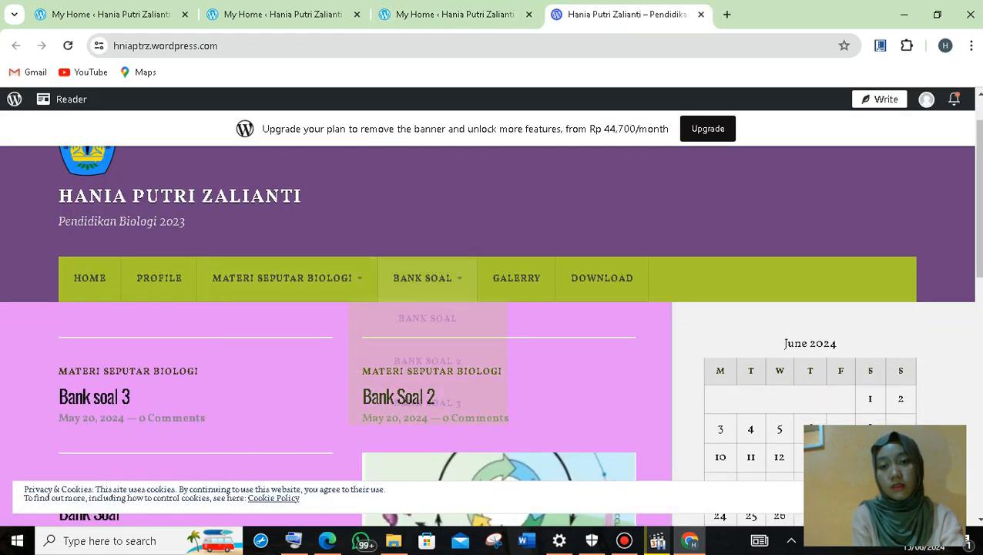
mouse_move(287, 279)
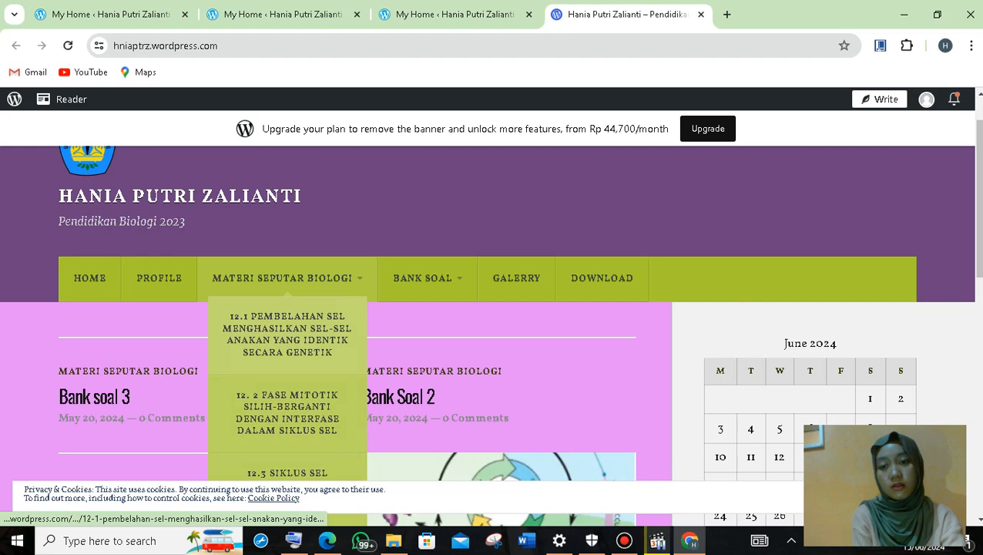
left_click(287, 334)
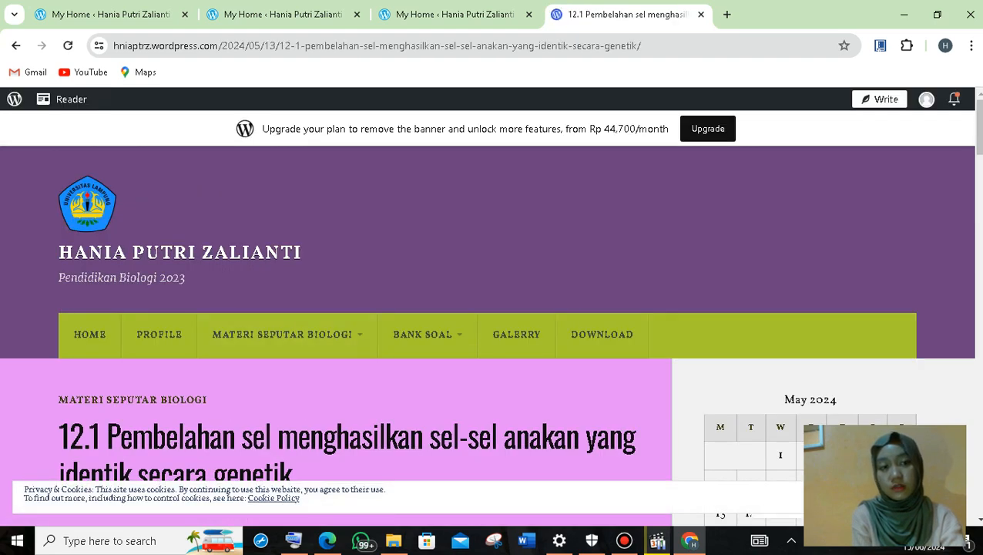
- Open the 12.1 article for editing and view its red section headings and linked list
scroll(493, 308, "down", 9)
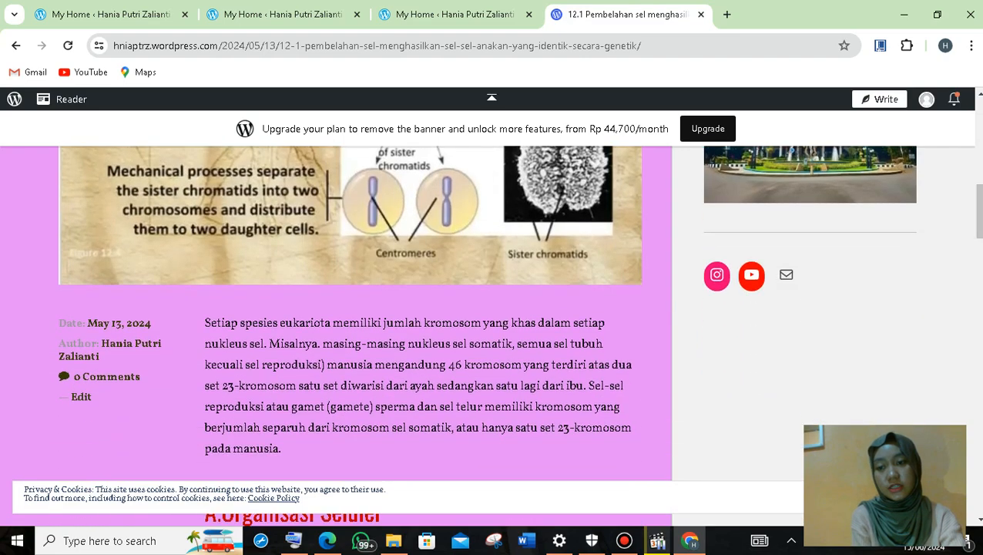
left_click(81, 397)
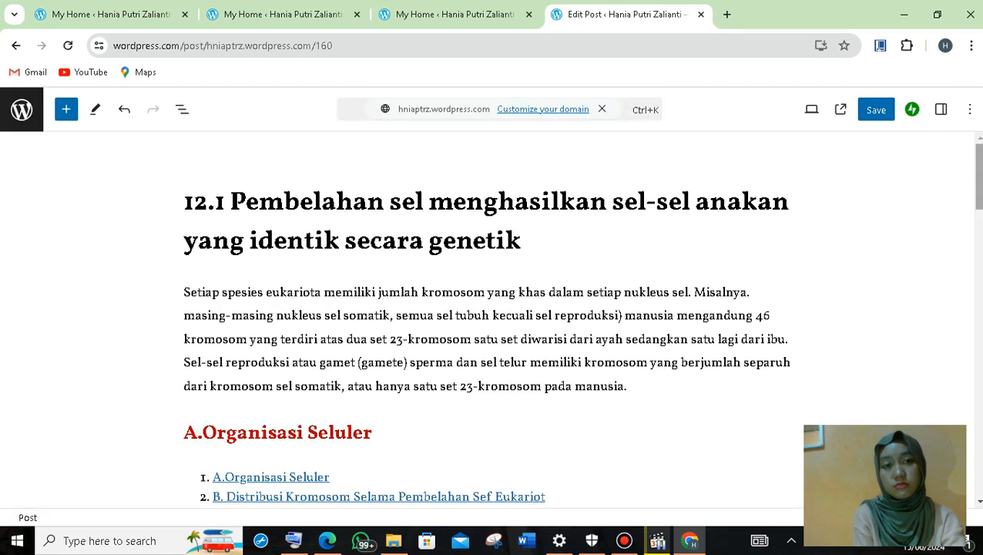
scroll(494, 308, "down", 2)
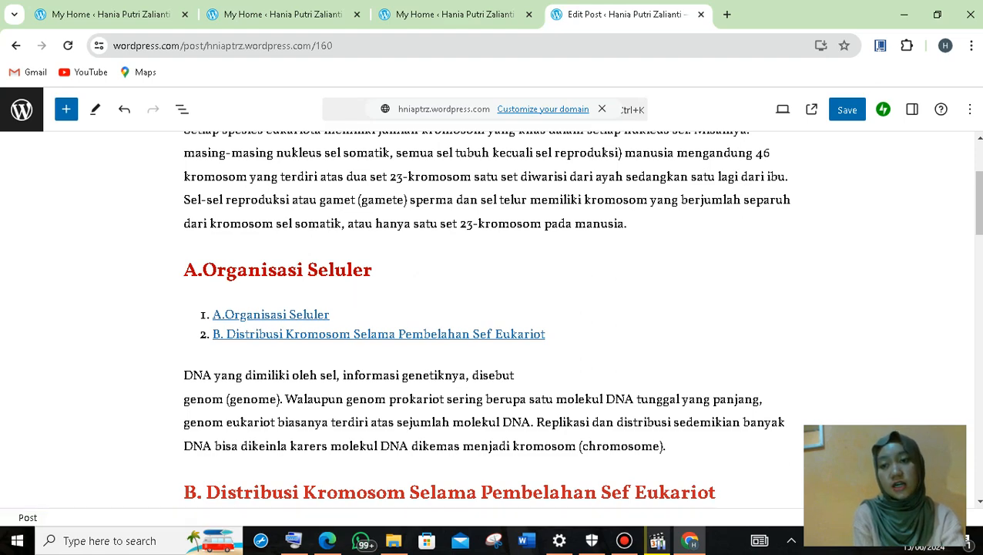
- Select the "A.Organisasi Seluler" heading, search the block library for "table" to preview the Table of Contents block, and clear the search
left_click(66, 109)
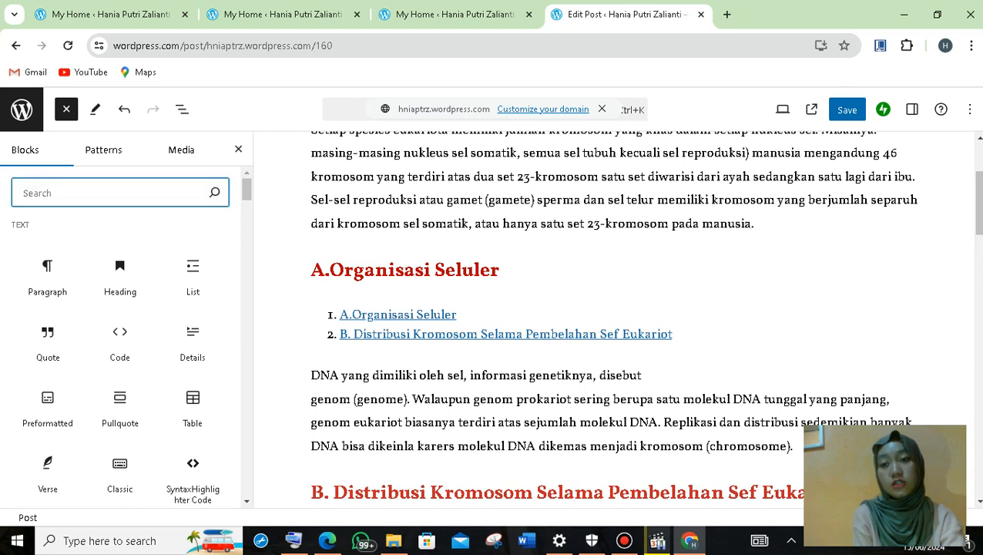
left_click_drag(312, 269, 500, 269)
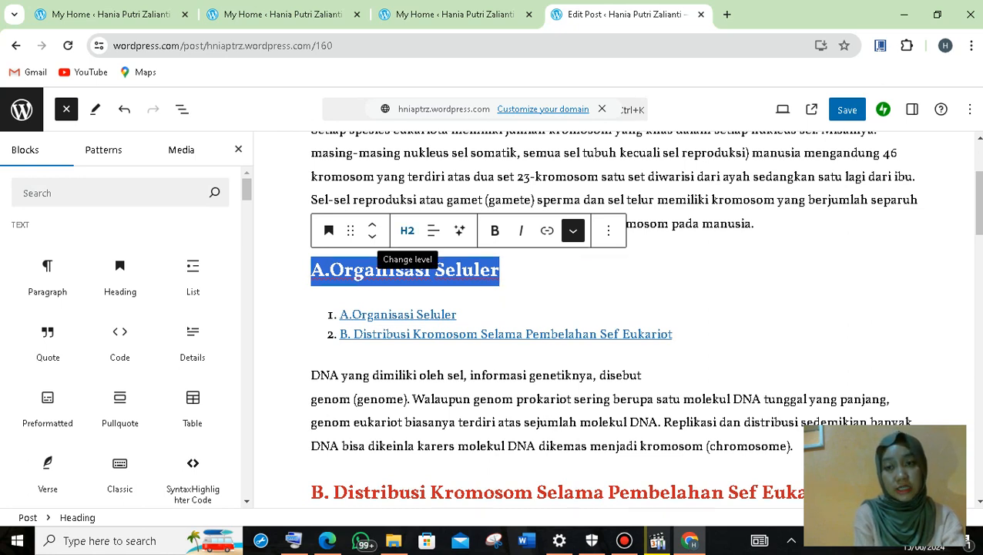
left_click(100, 192)
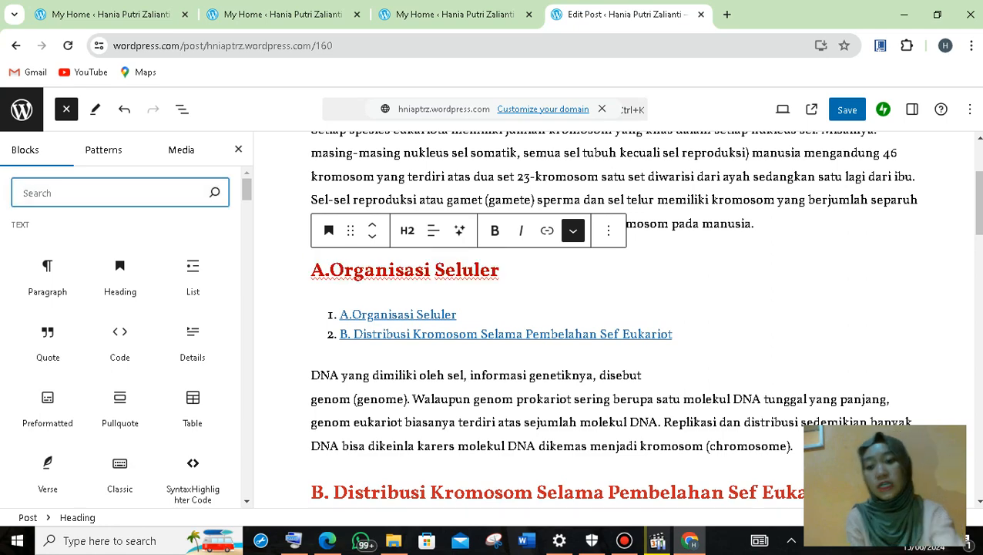
type("tb")
key("BackSpace")
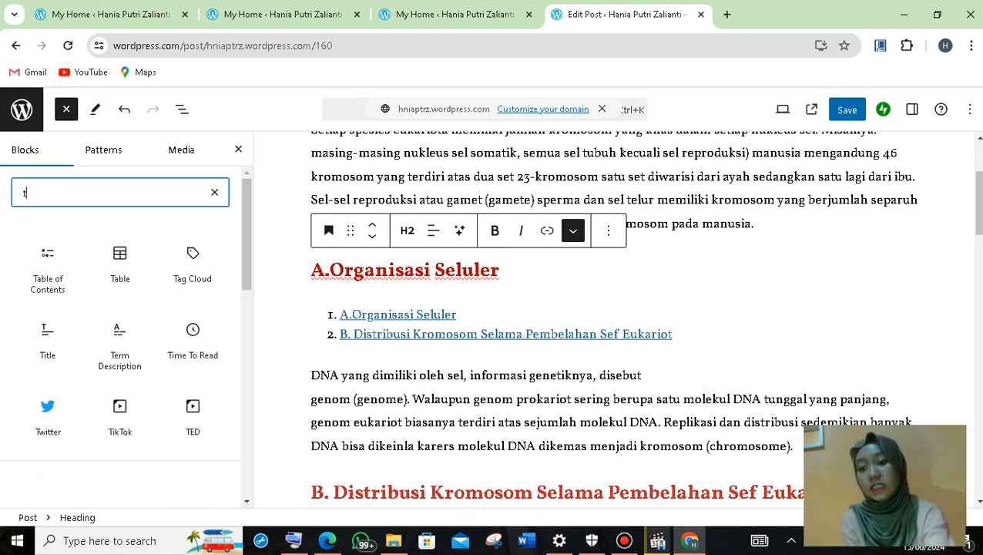
type("able")
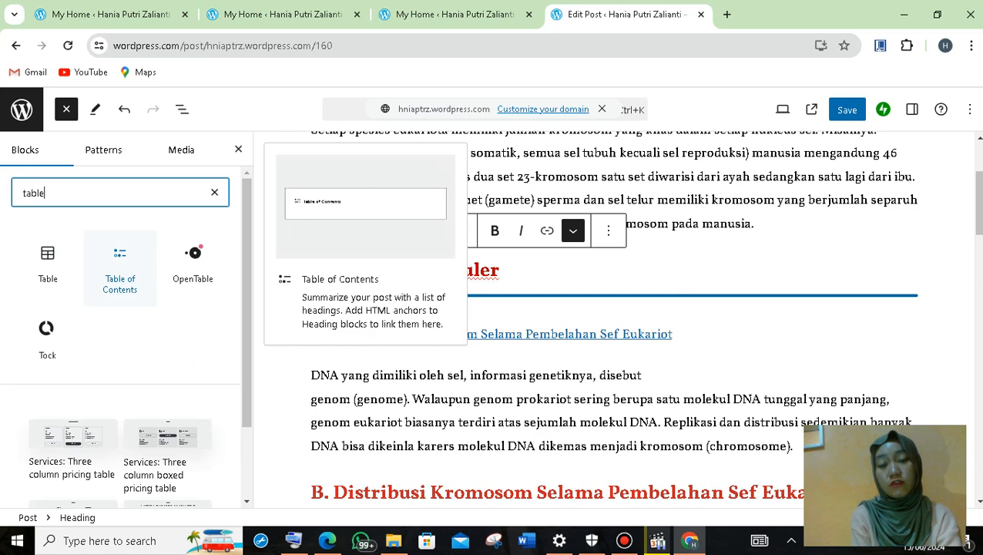
left_click(214, 192)
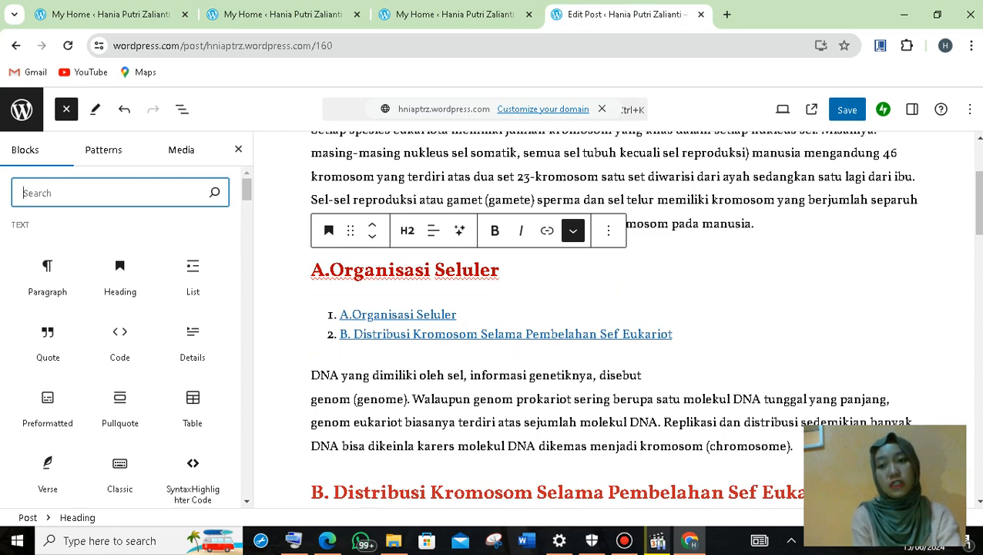
- Close the block library, open the recent 12.2 Fase mitotik article without saving changes, and view its bulleted list of mitosis stages
left_click(238, 149)
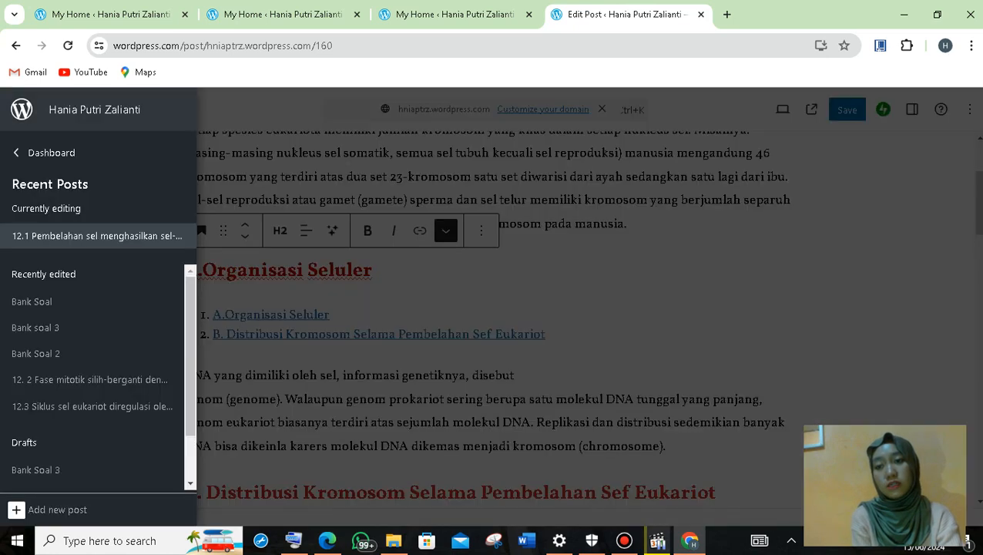
left_click(22, 109)
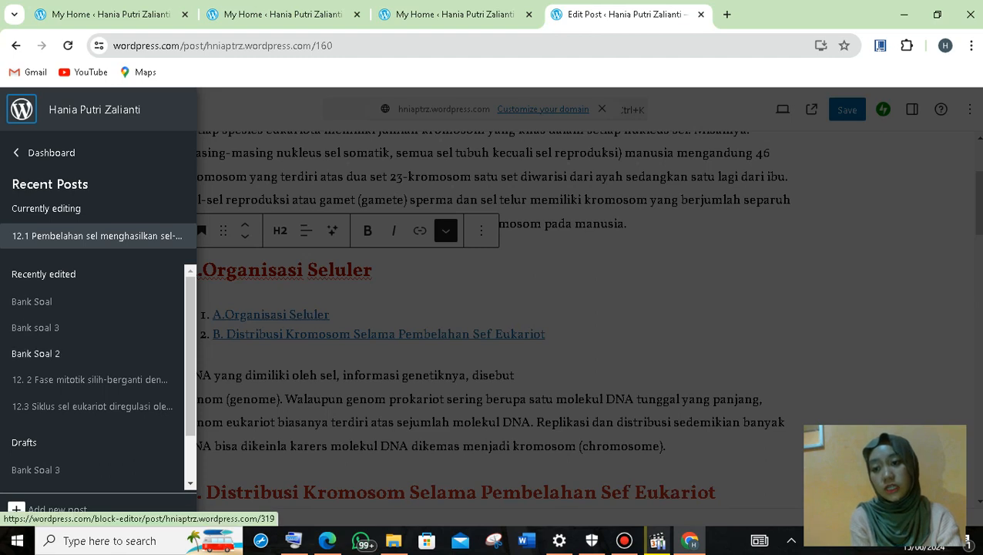
left_click(89, 379)
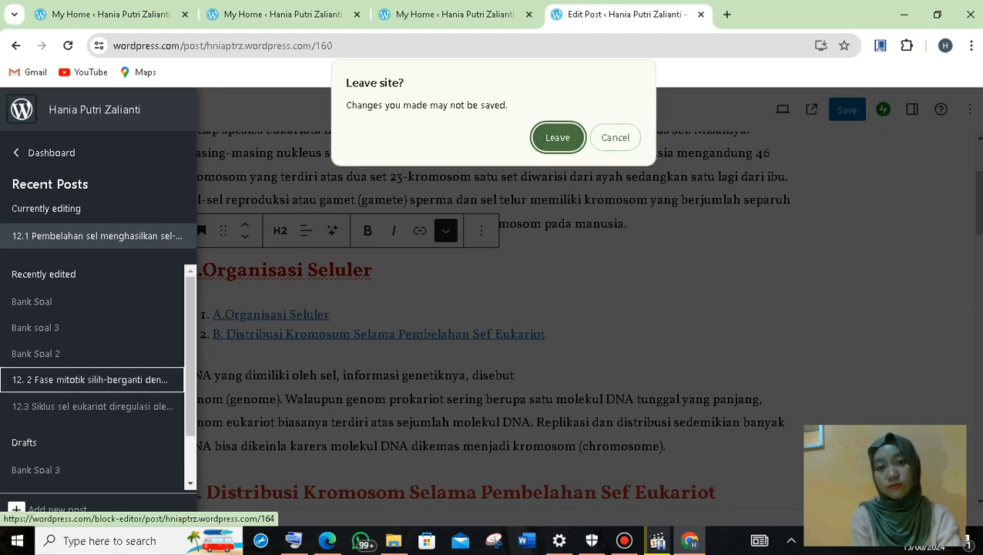
key("Return")
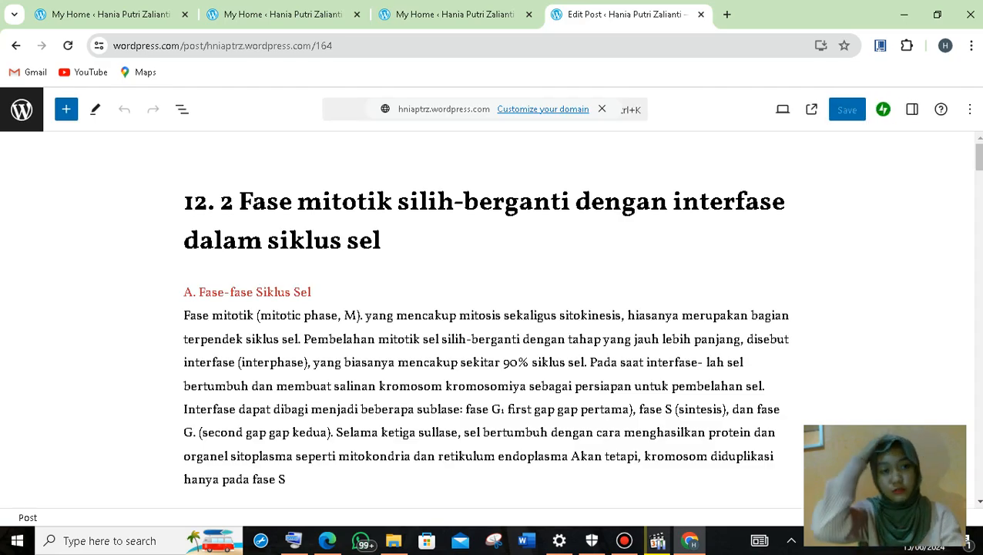
scroll(493, 319, "down", 8)
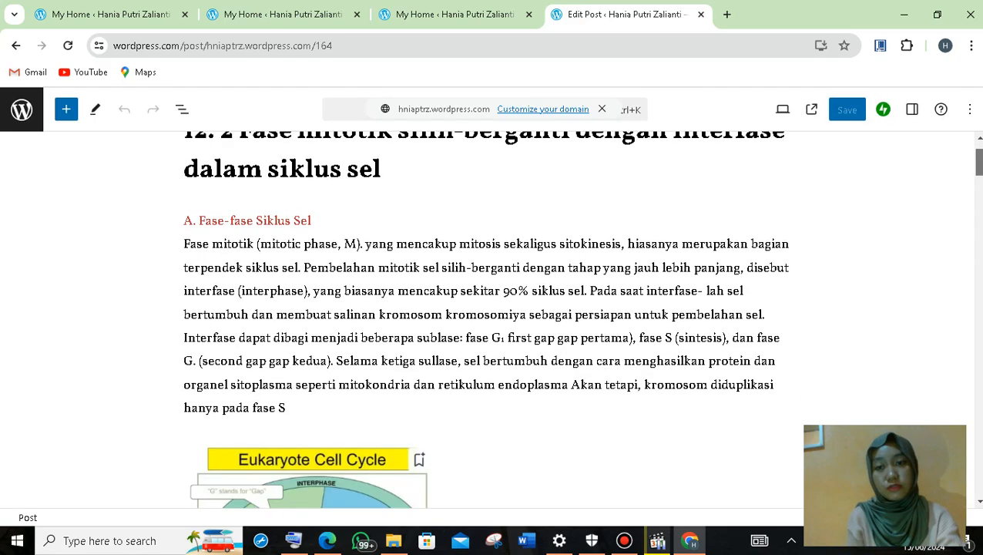
scroll(481, 319, "up", 1)
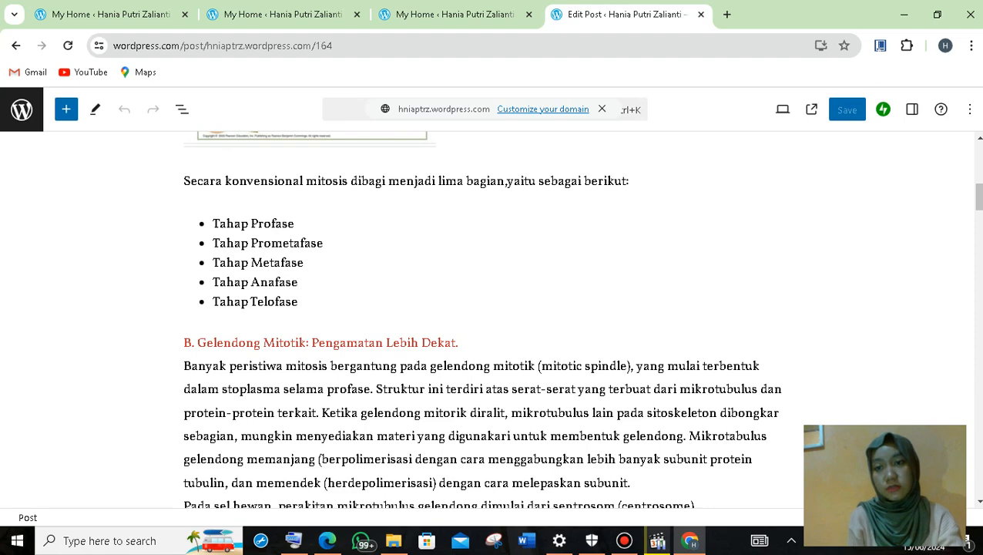
- Search the block library for "list" and preview the List block
left_click(66, 108)
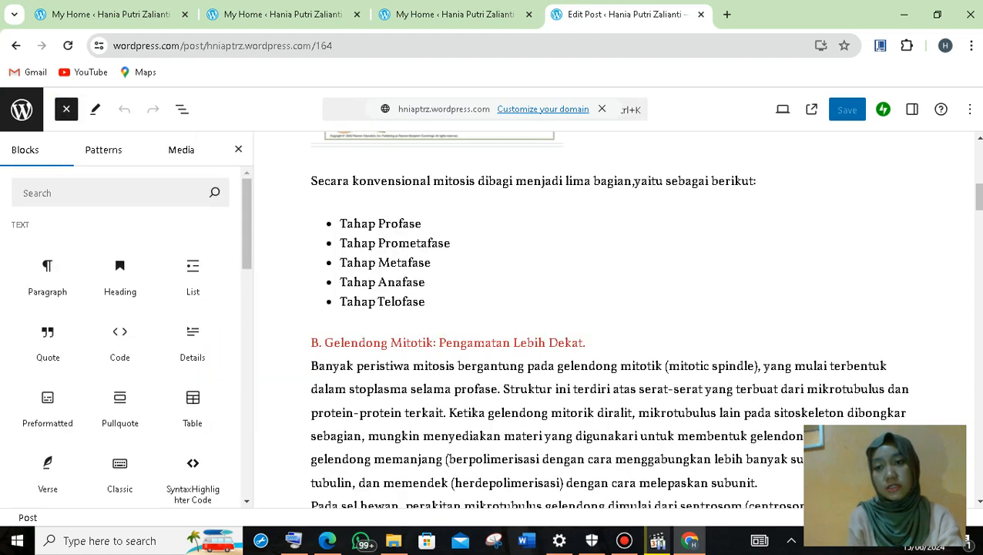
type("l")
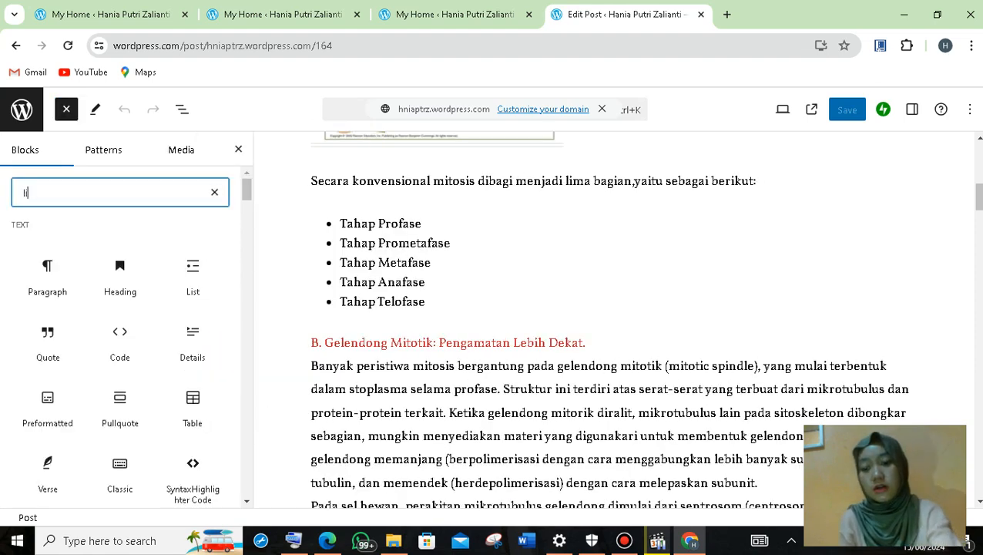
type("ist")
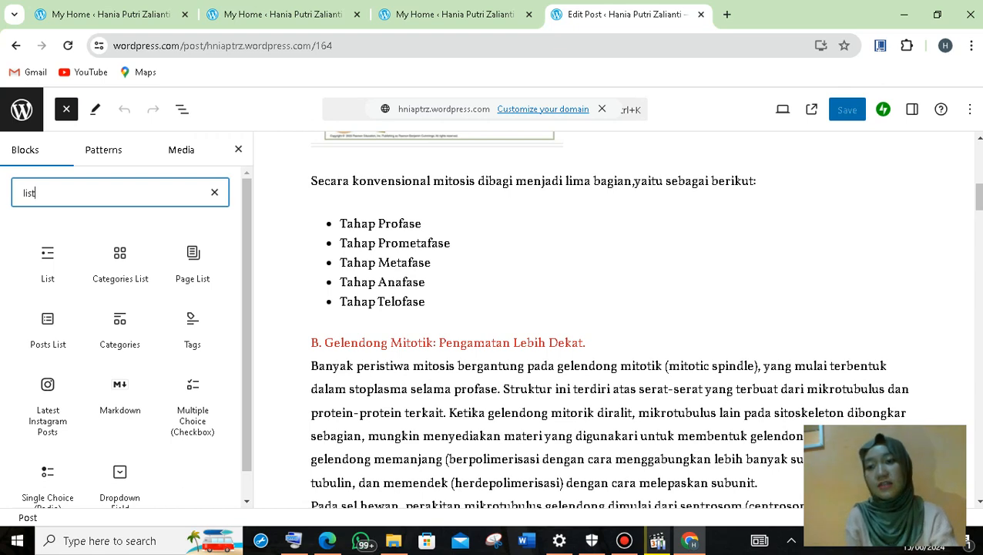
mouse_move(48, 263)
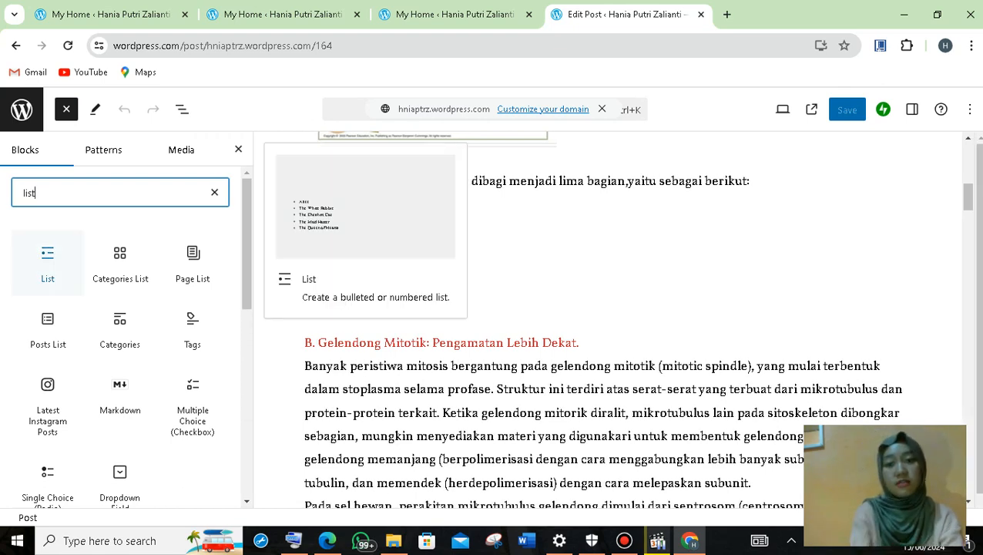
left_click(48, 264)
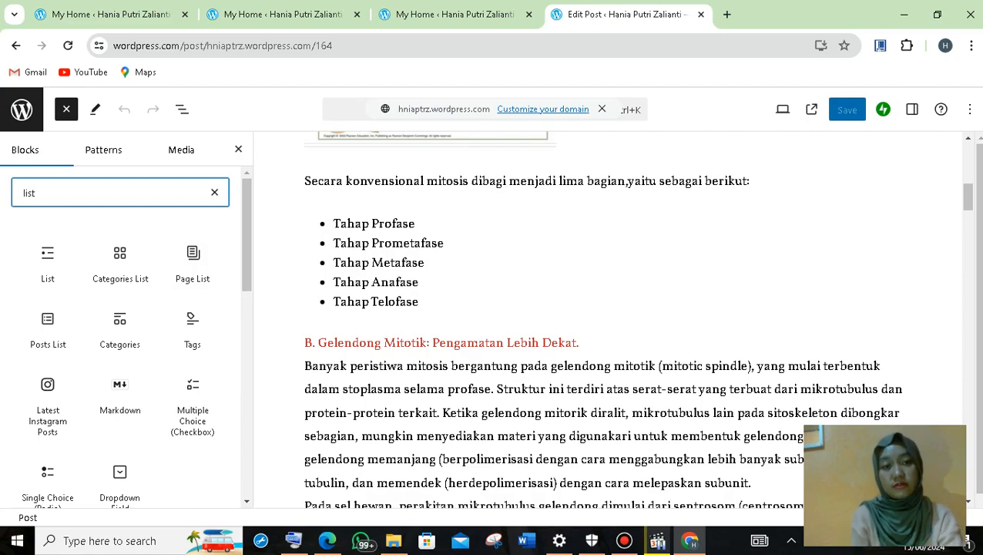
- Go to the article's like and claps section, search the block library for "like" to preview the Applause block, and clear the search
left_click_drag(968, 196, 968, 455)
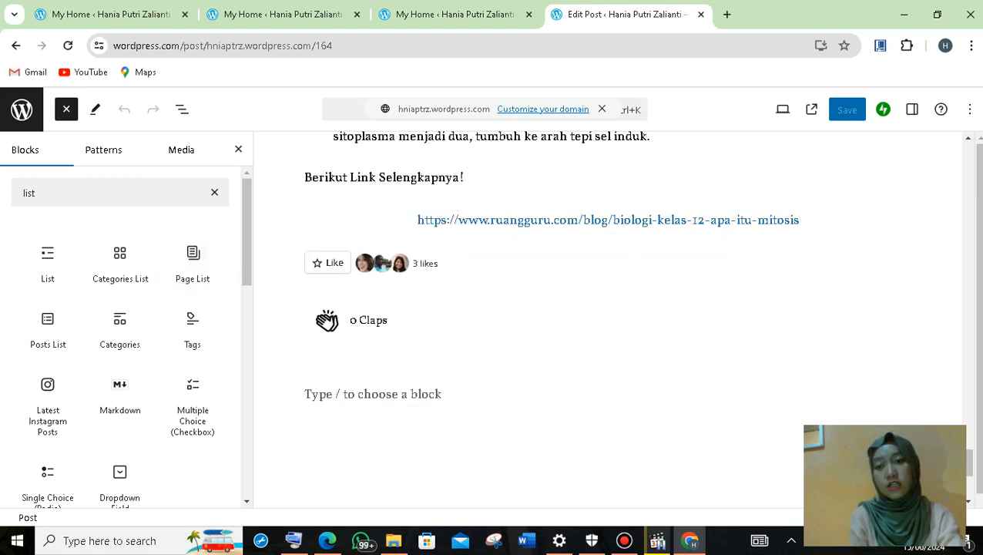
left_click(215, 192)
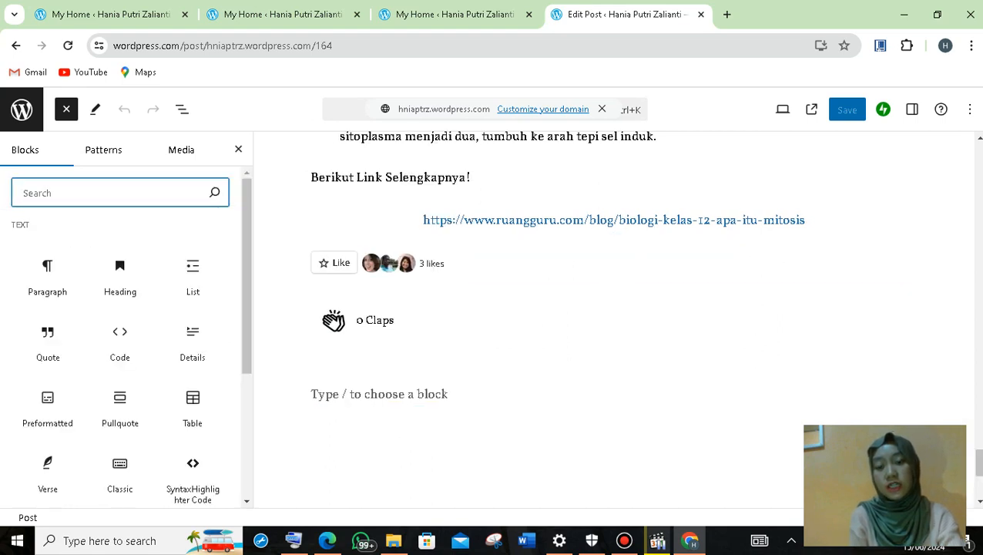
type("like")
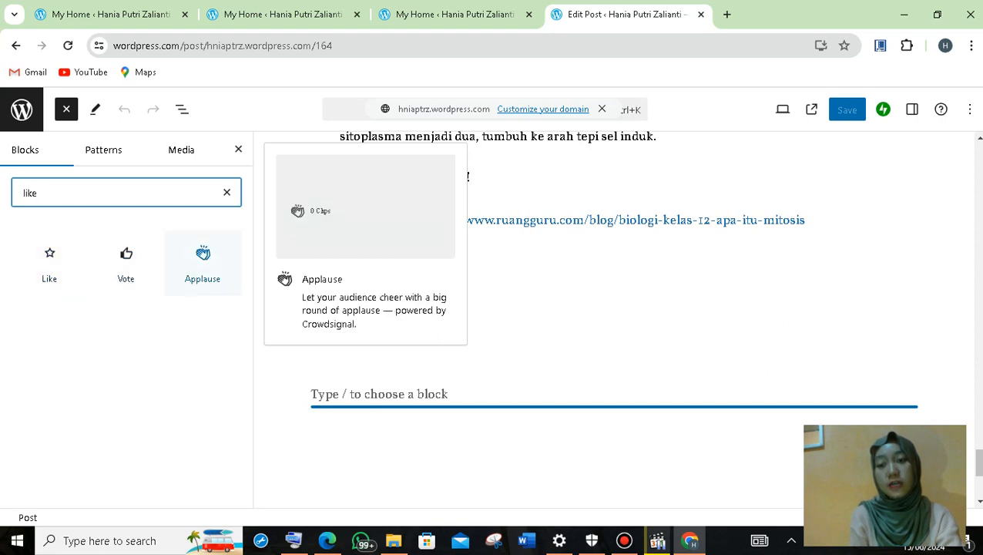
left_click(202, 262)
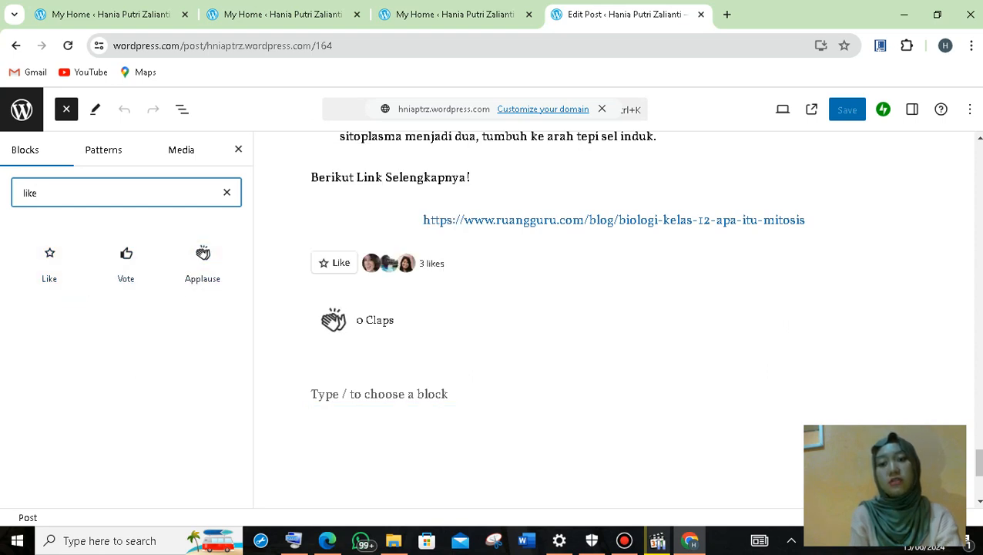
left_click(226, 193)
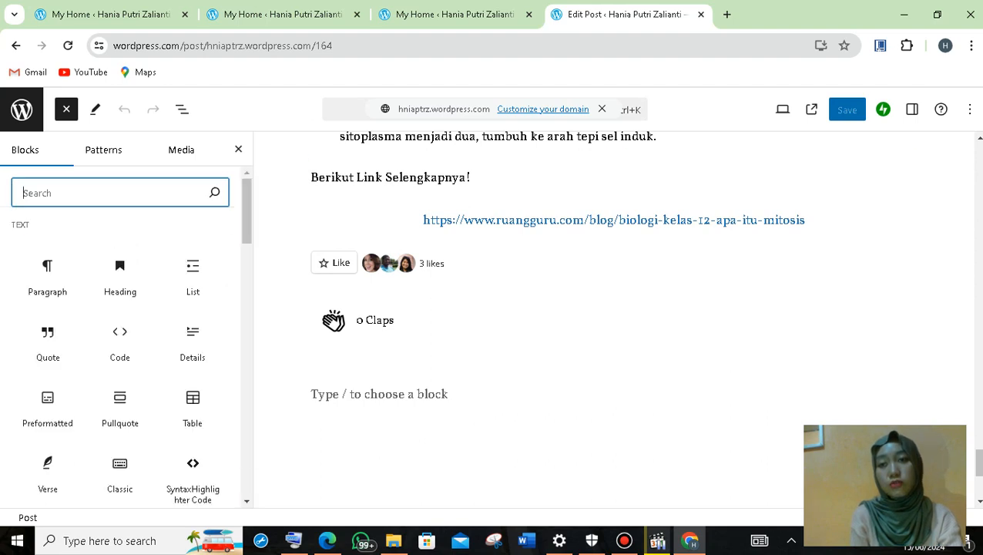
- Open the 12.3 Siklus sel eukariot article for editing from the recent posts
left_click(21, 109)
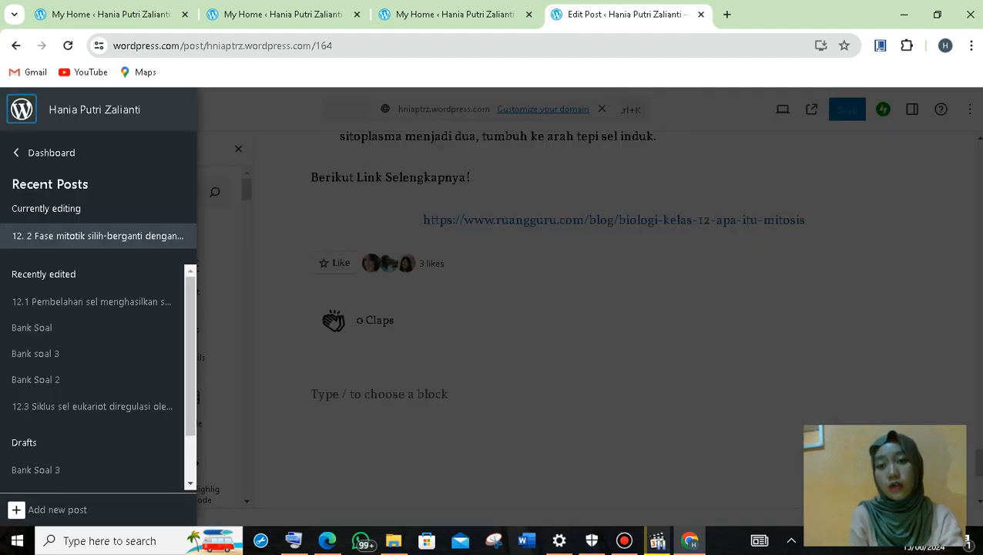
scroll(93, 376, "down", 1)
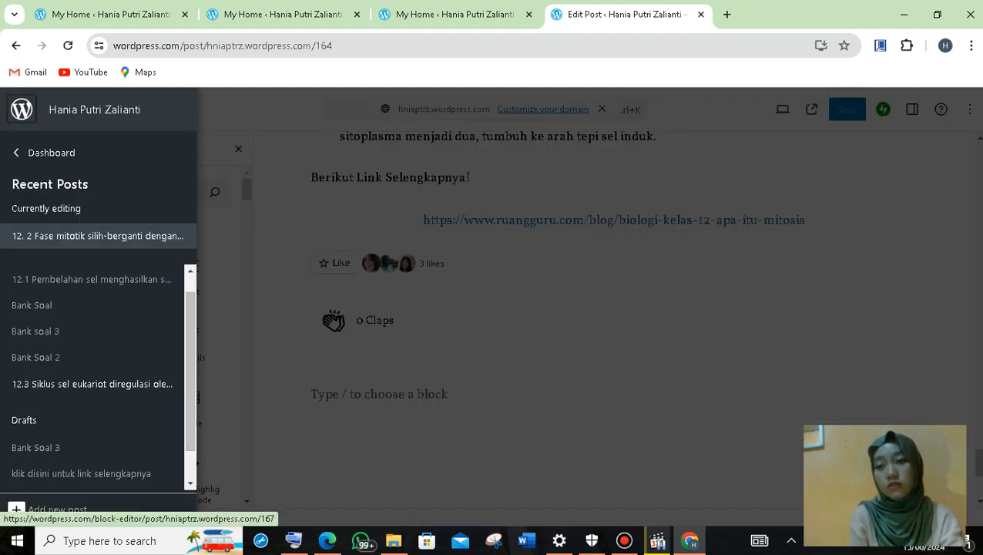
left_click(84, 383)
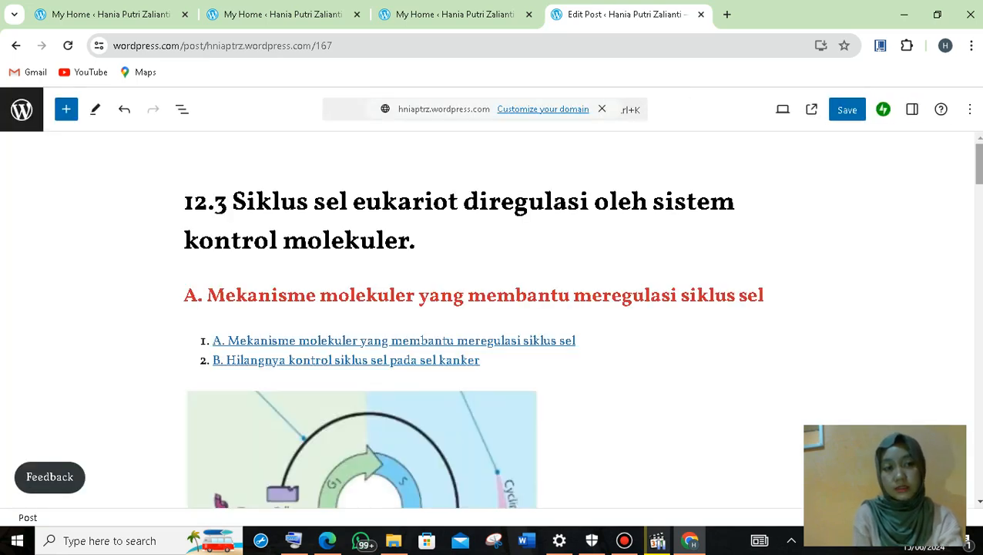
- Review the 12.3 article from its headings, linked list and cell cycle image down to the article link, vote, like and music blocks
scroll(493, 339, "down", 3)
scroll(493, 324, "up", 3)
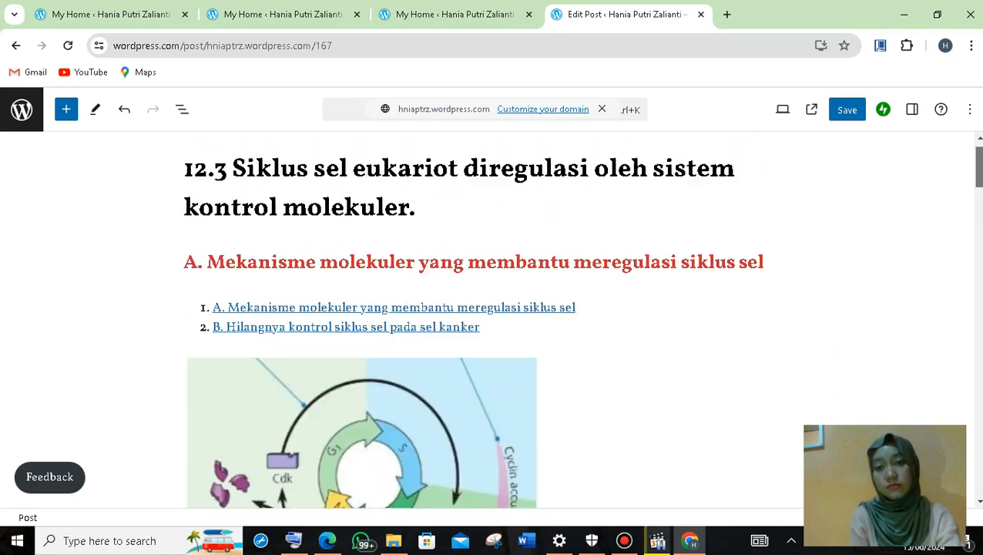
scroll(493, 323, "down", 2)
scroll(493, 323, "up", 1)
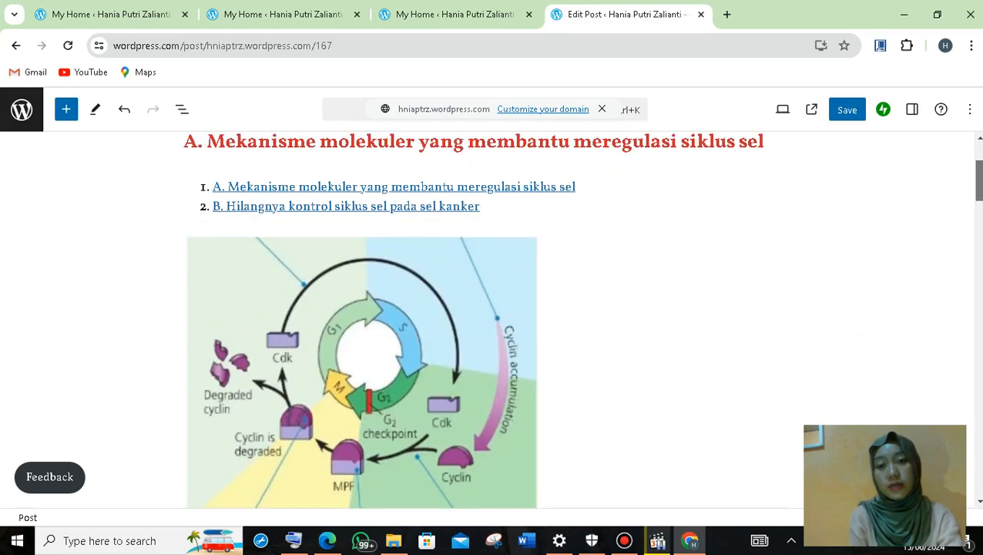
scroll(493, 323, "down", 7)
scroll(486, 316, "down", 15)
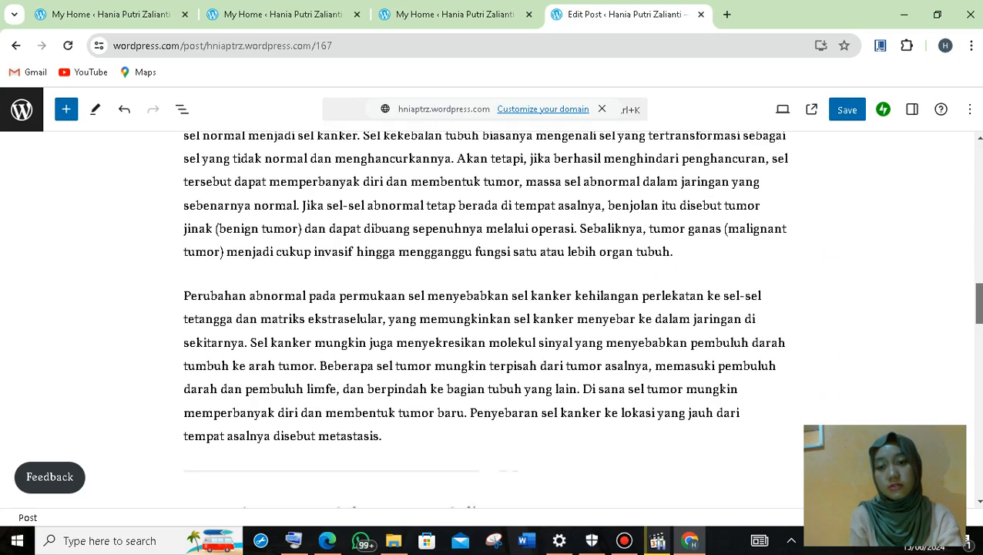
scroll(486, 316, "down", 2)
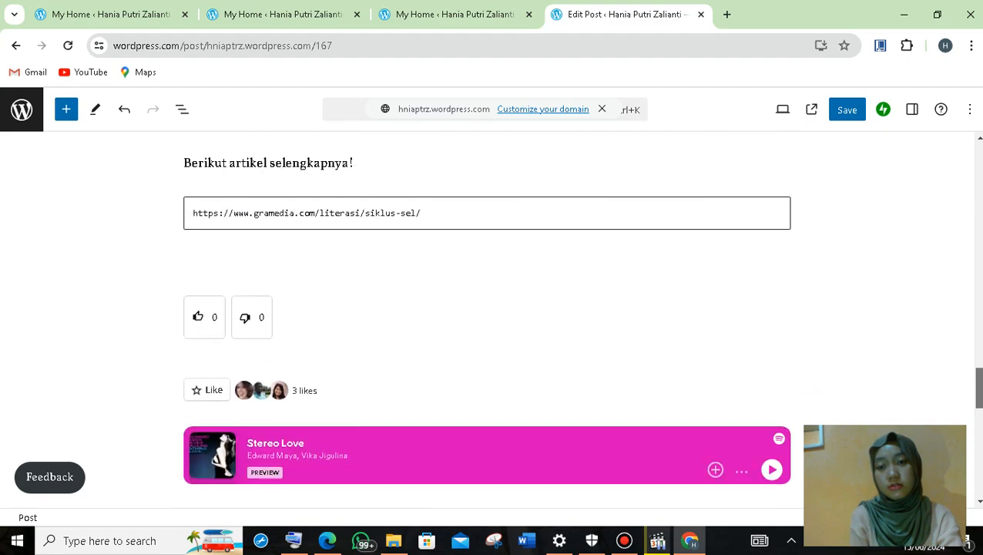
scroll(487, 316, "down", 3)
scroll(487, 316, "up", 5)
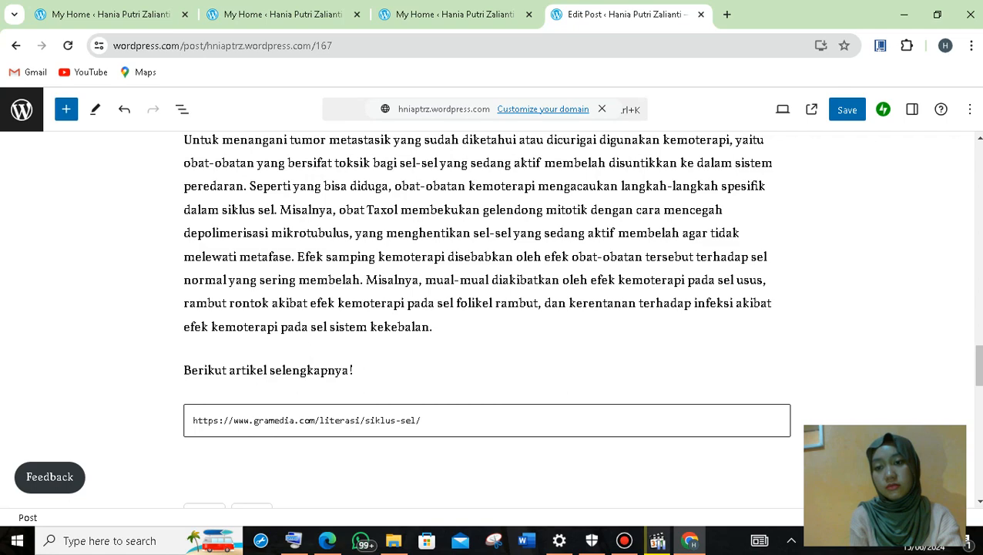
- Open the recently edited Bank Soal 2 post, leaving the 12.3 article without saving its changes
left_click(22, 109)
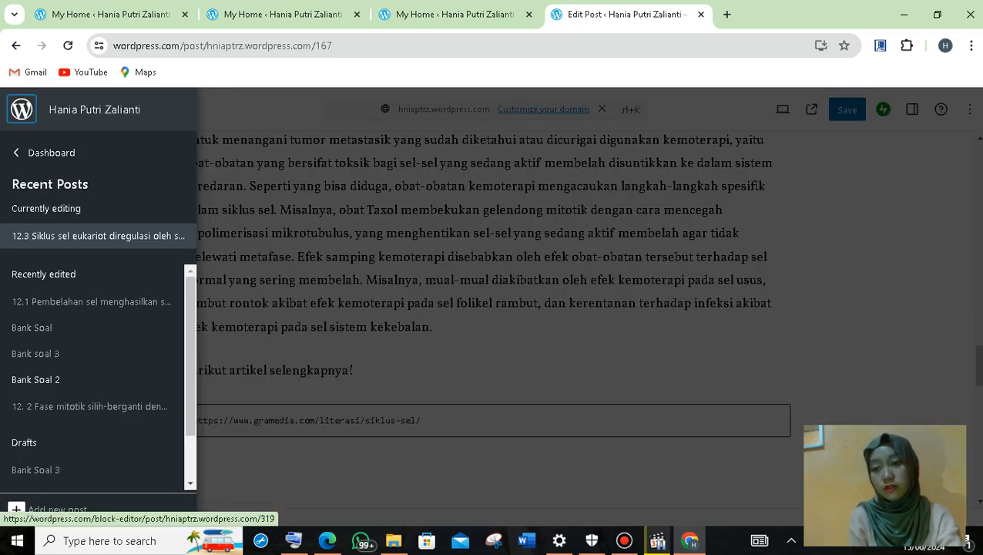
left_click(46, 380)
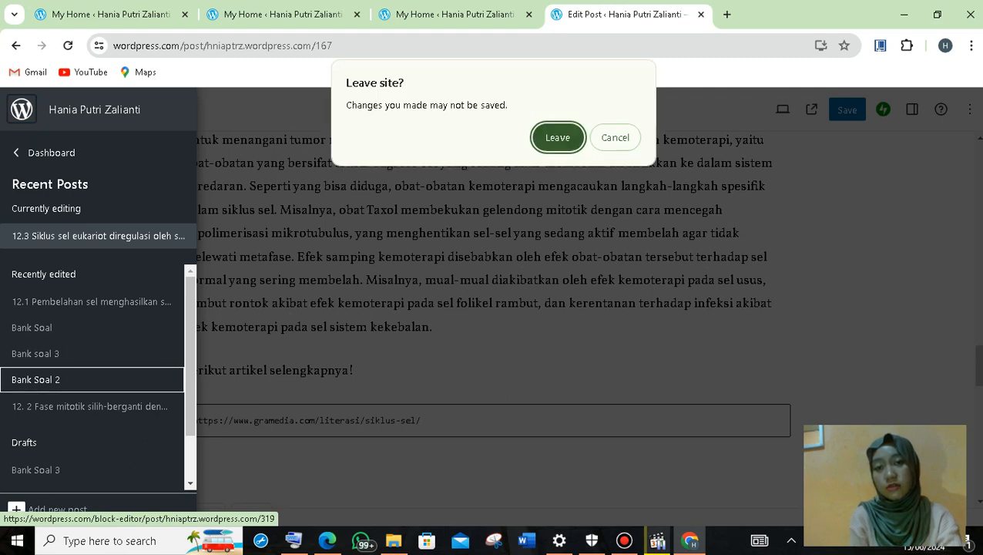
key("Return")
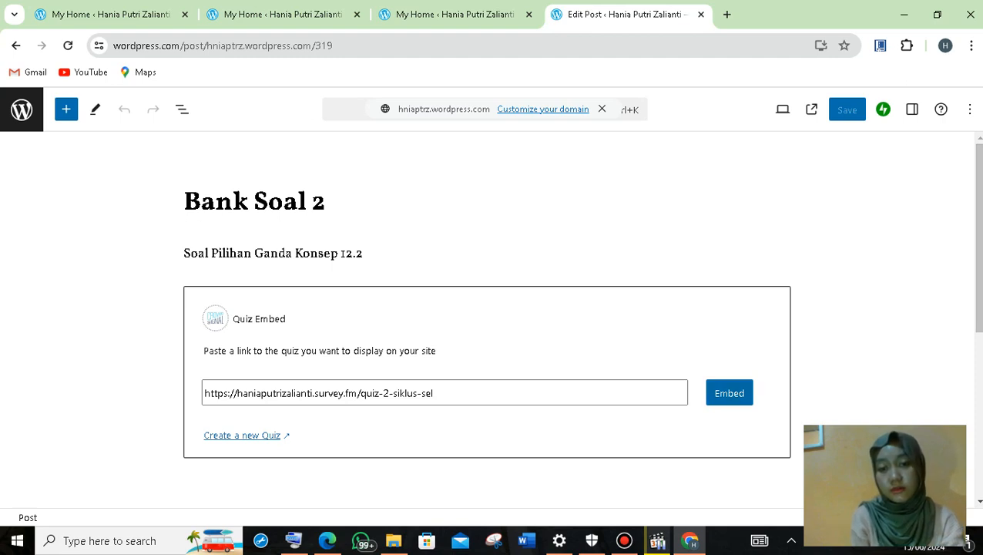
- Embed the quiz from the entered quiz-2-siklus-sel survey link, view its name and Kelas fields, and deselect the Quiz block
left_click(729, 393)
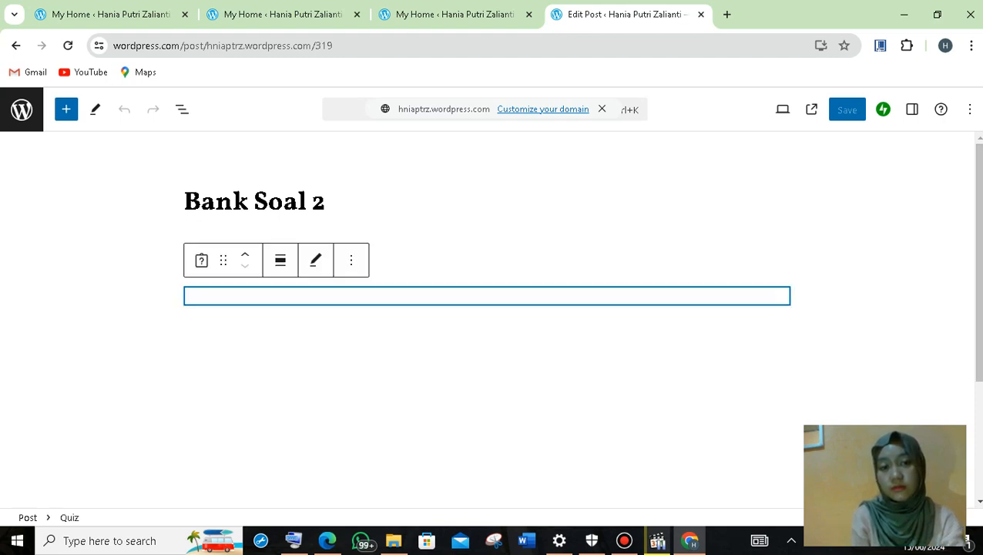
scroll(487, 319, "down", 3)
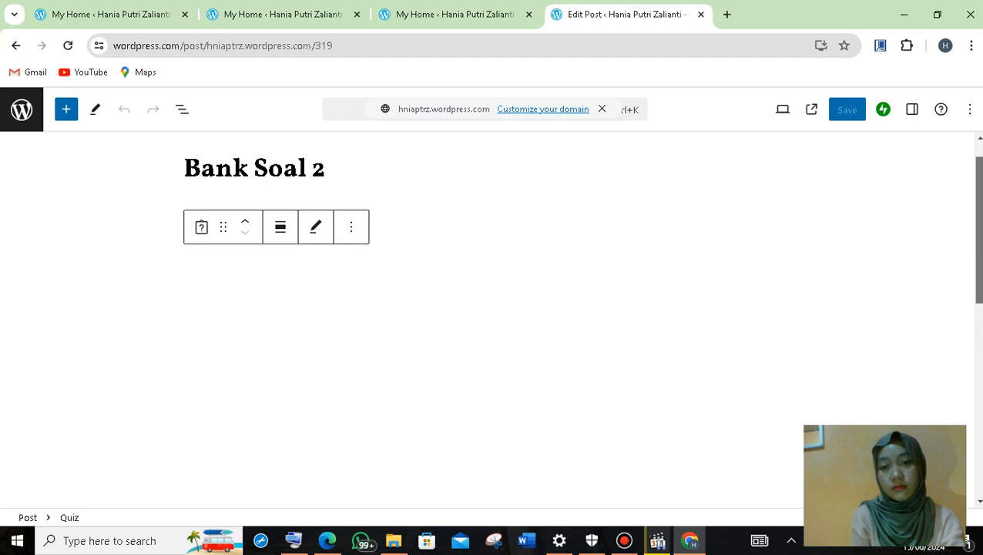
scroll(487, 319, "up", 5)
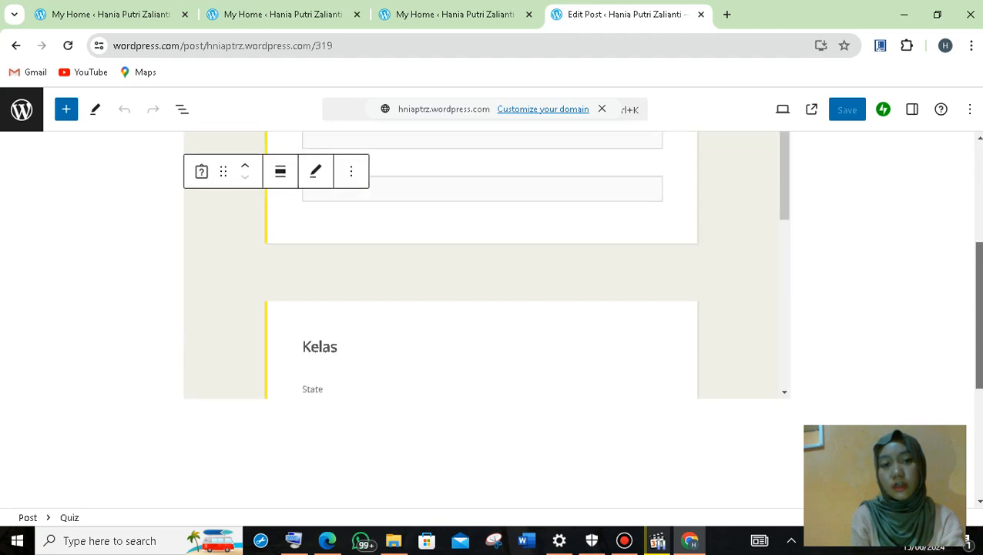
scroll(487, 319, "down", 3)
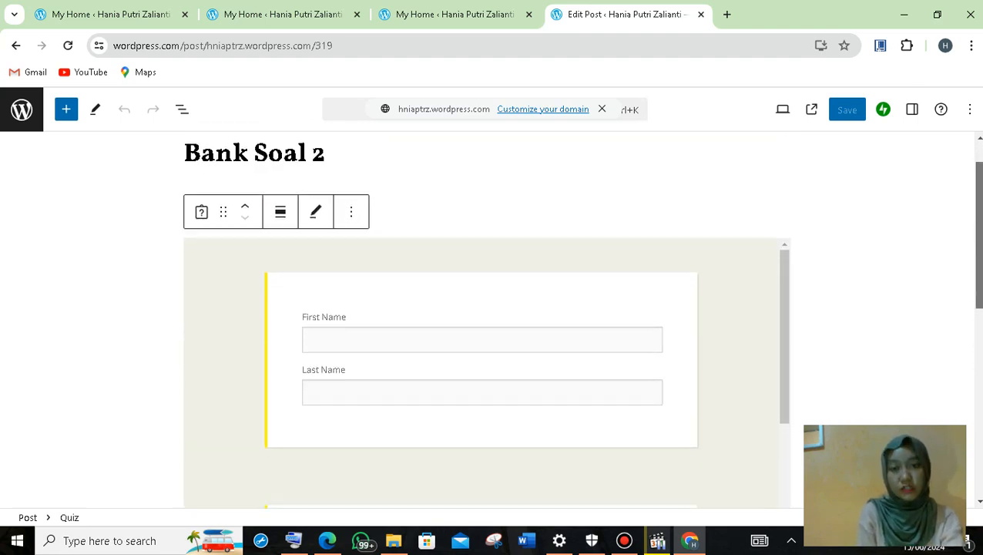
scroll(481, 309, "down", 5)
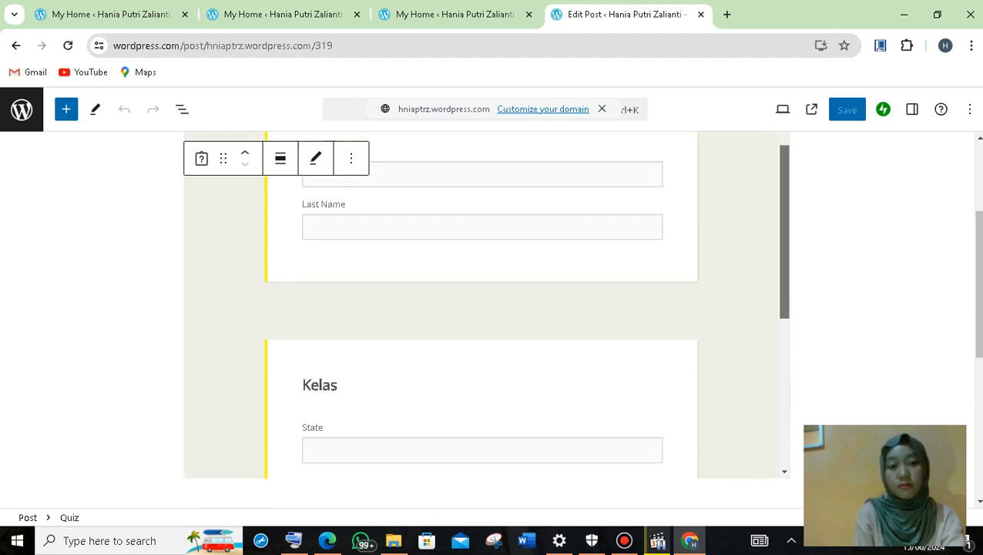
scroll(481, 308, "up", 5)
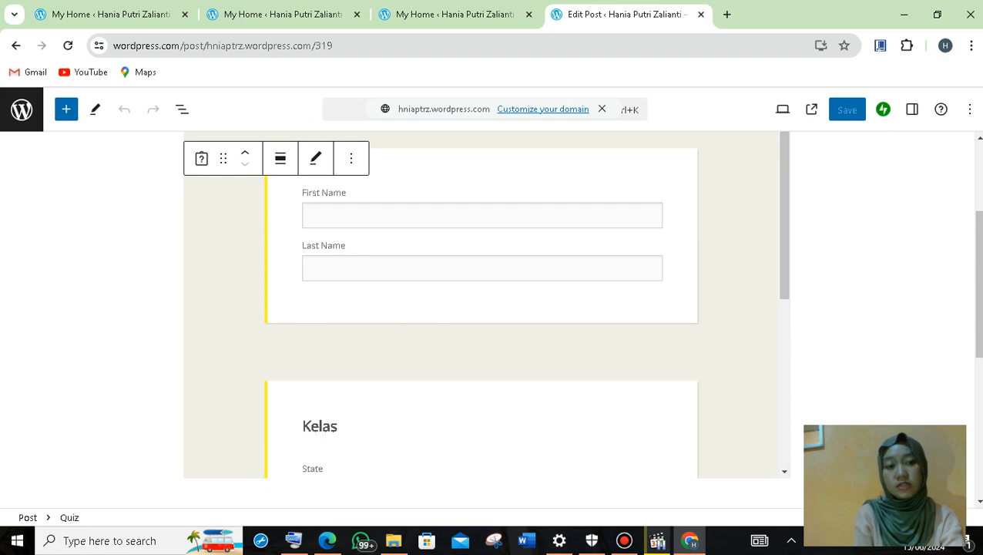
scroll(487, 308, "down", 3)
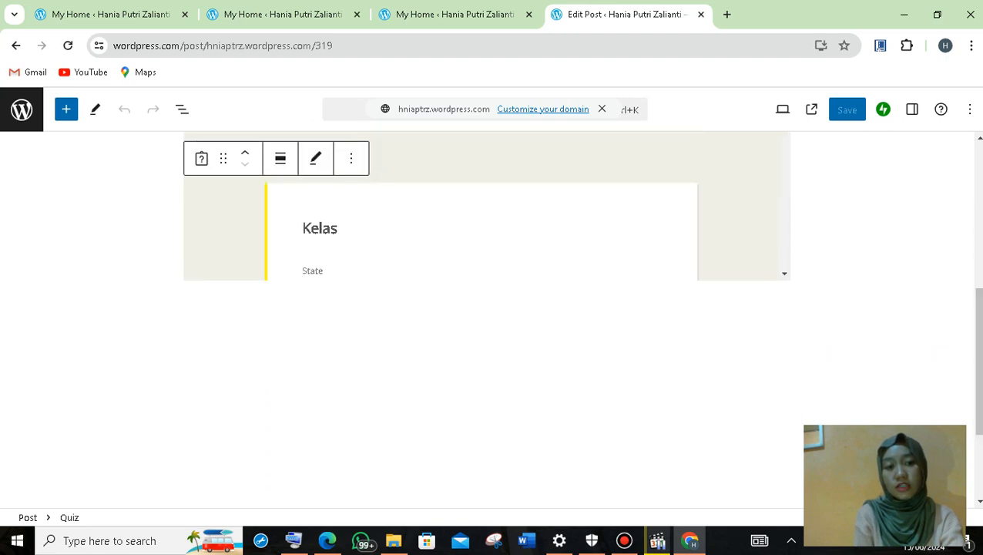
key("Escape")
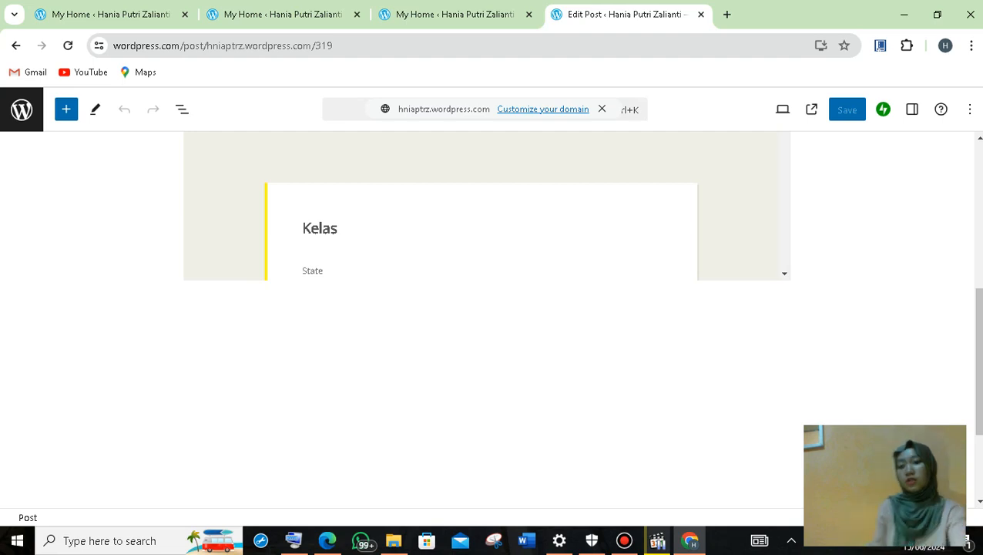
- Insert a new Quiz block below the embedded quiz, finding it with the block search "qui"
left_click(488, 318)
left_click(871, 331)
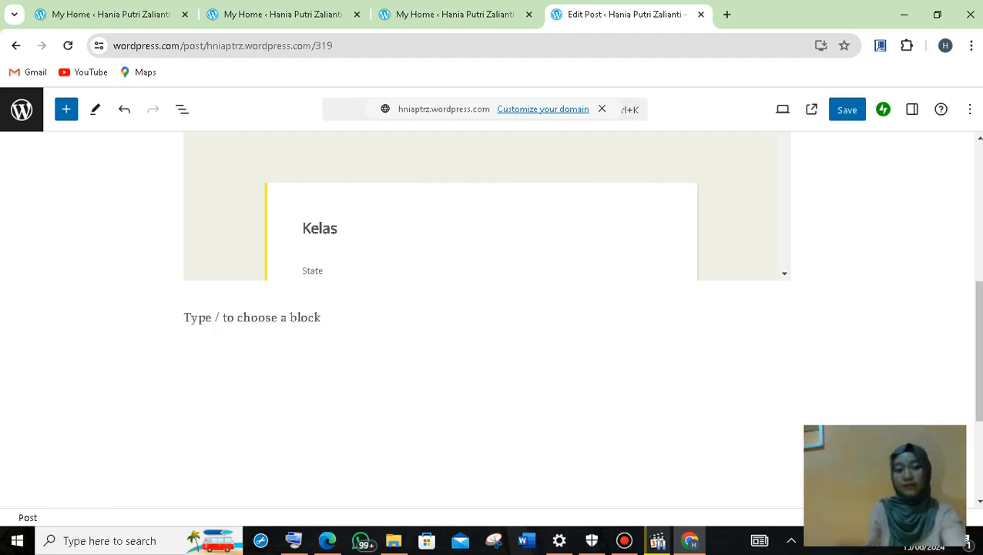
left_click(66, 109)
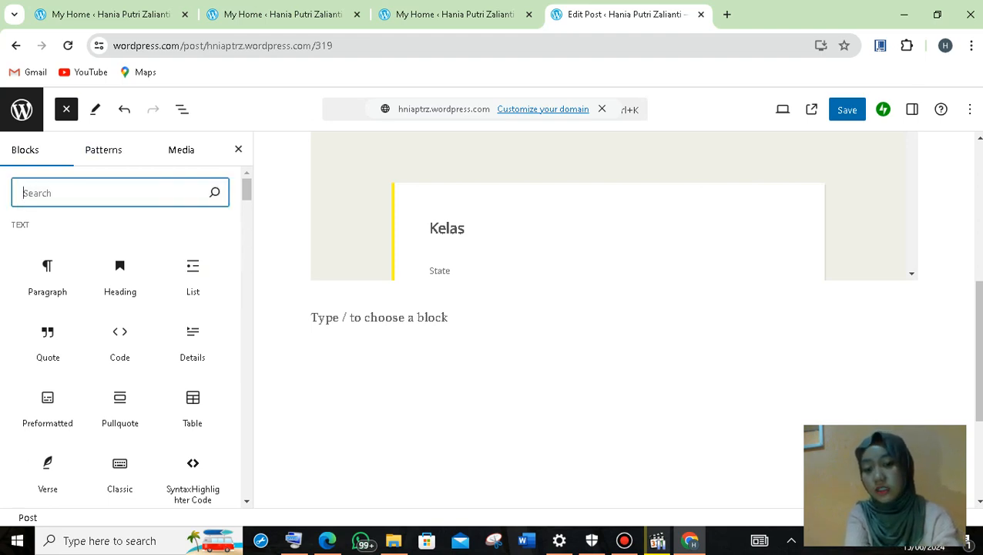
type("qui")
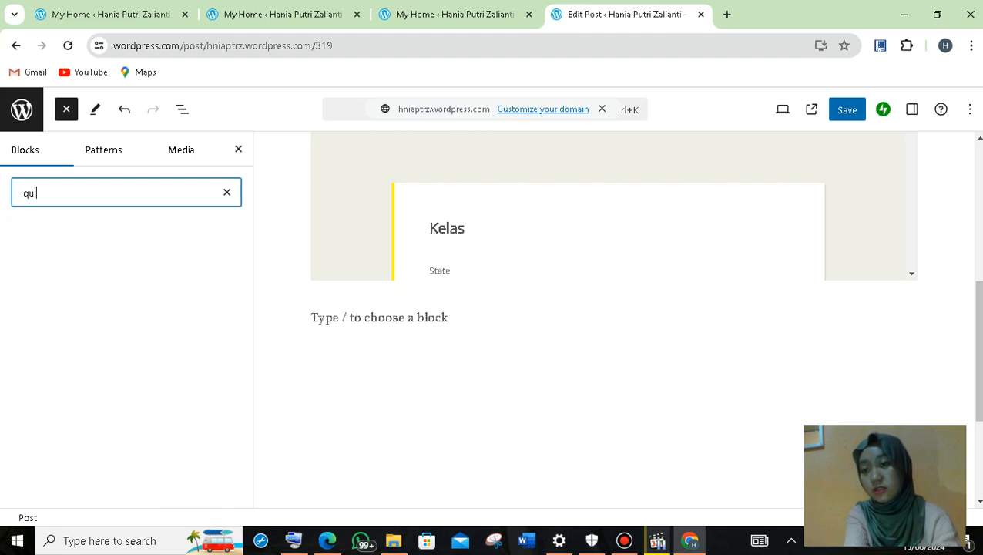
left_click(49, 262)
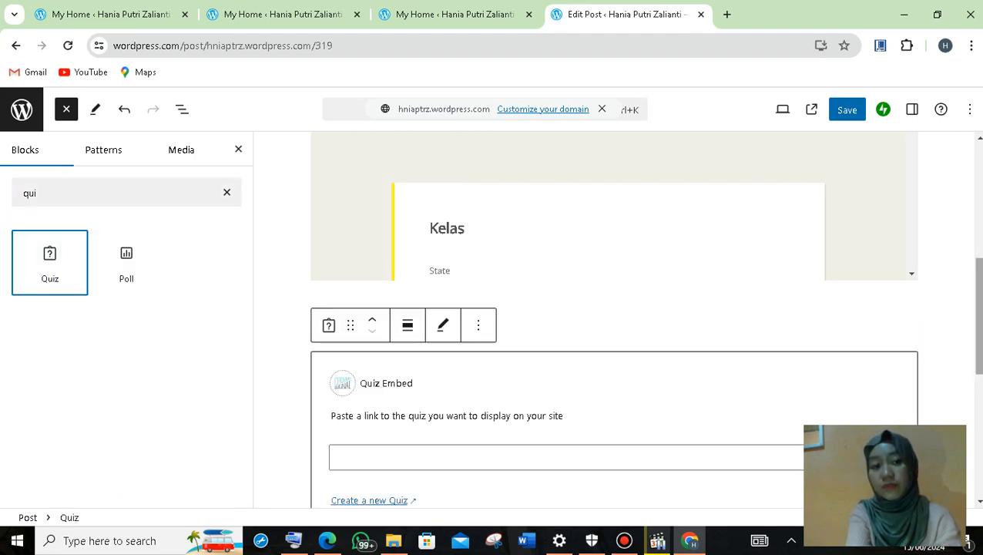
scroll(614, 324, "down", 2)
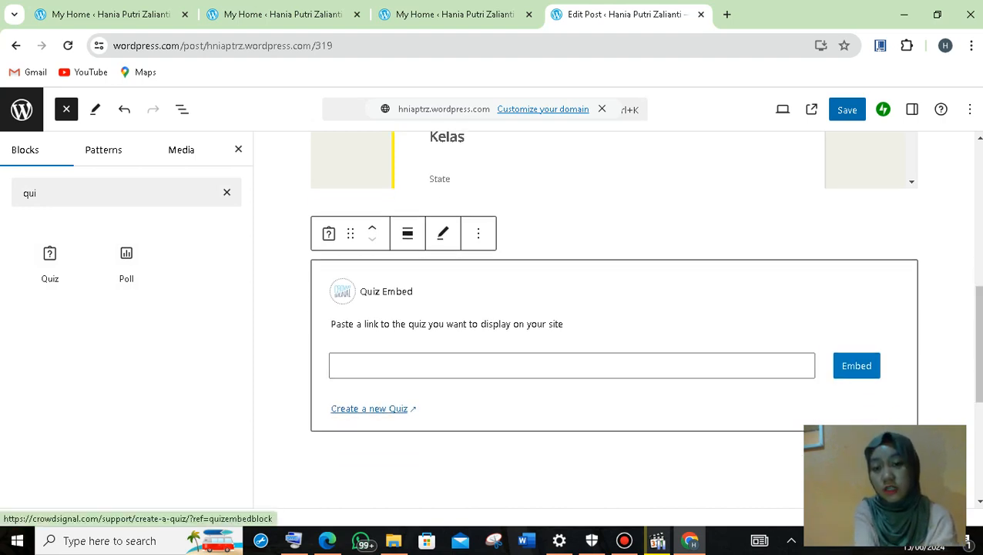
- Follow the Quiz block's link for creating a new quiz and log in to the Crowdsignal dashboard
left_click(369, 408)
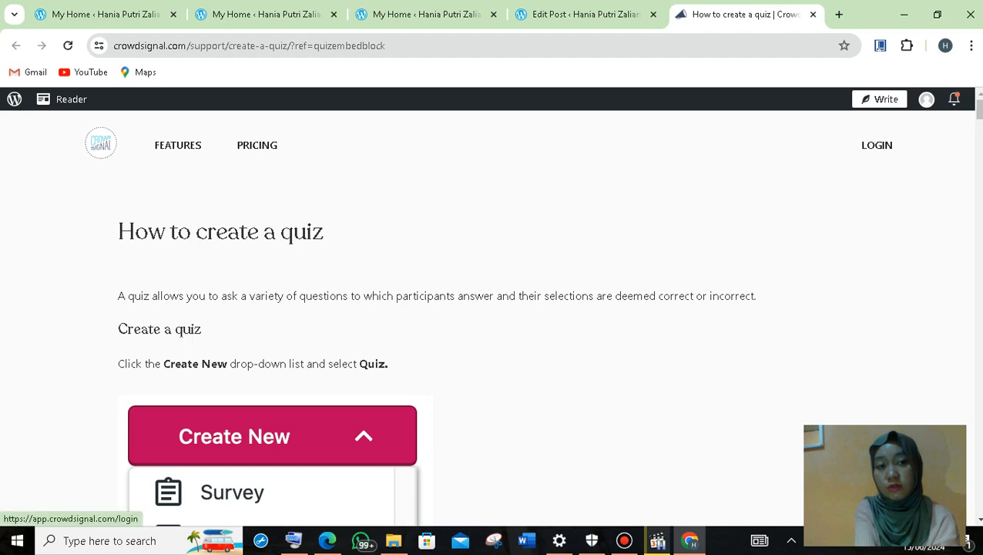
left_click(877, 145)
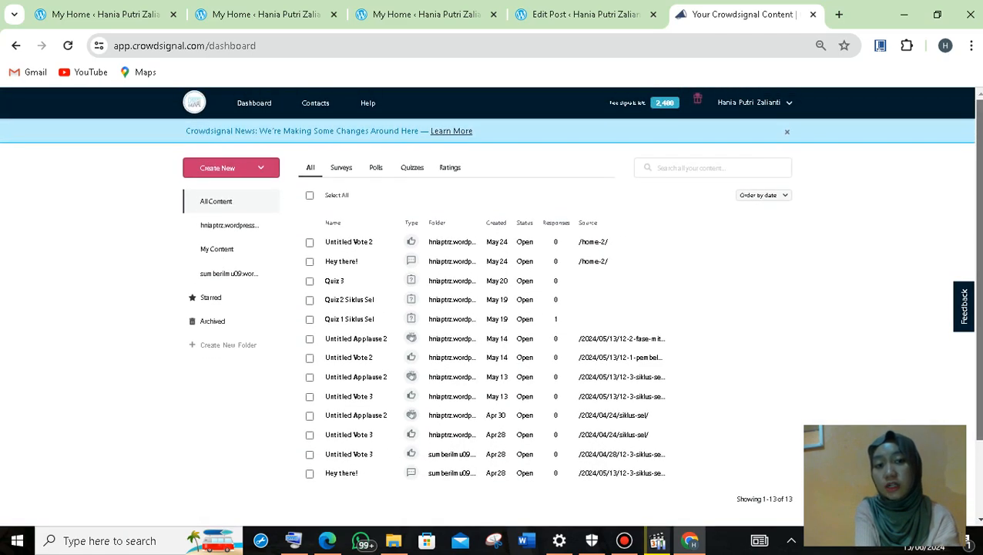
left_click_drag(979, 232, 980, 238)
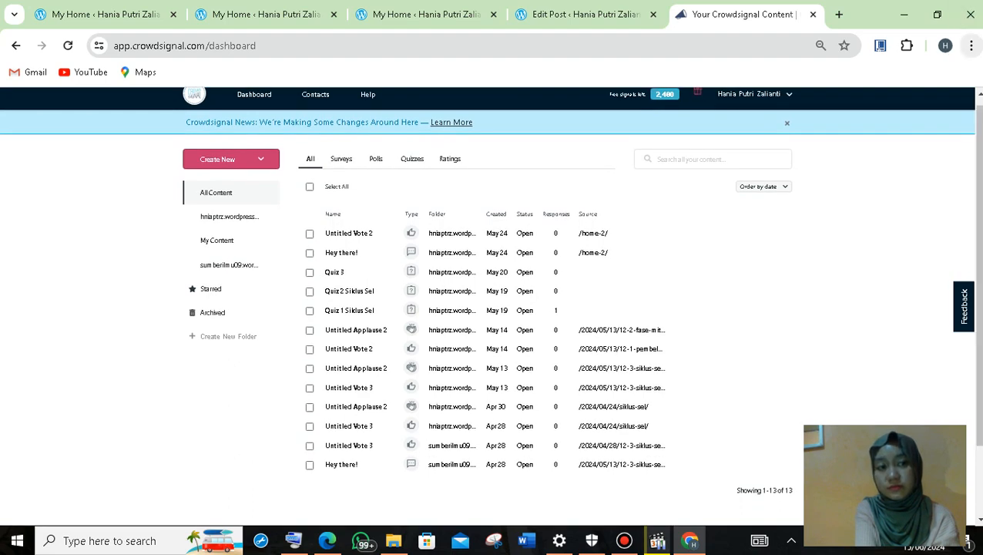
- Set the browser zoom of the Crowdsignal dashboard to 90%
left_click(972, 45)
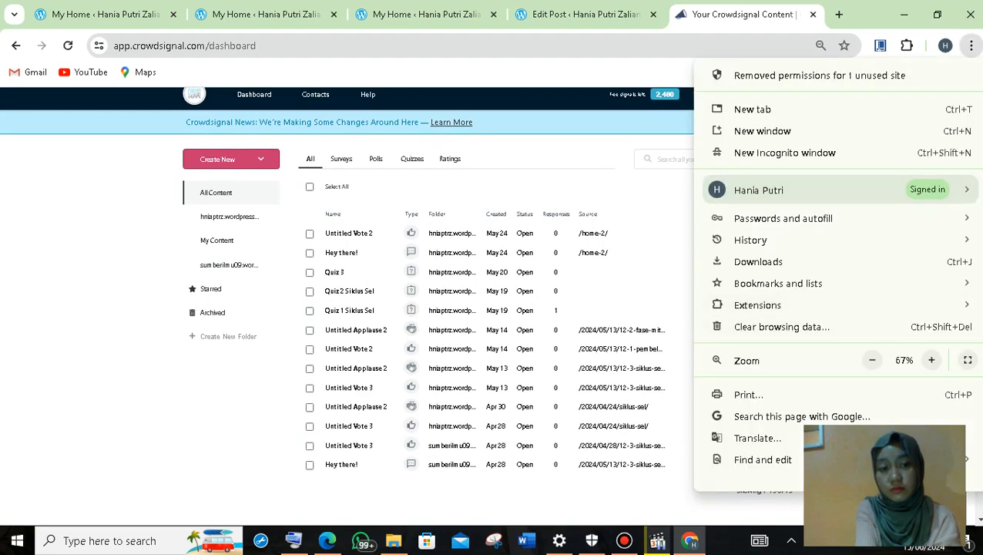
left_click(873, 360)
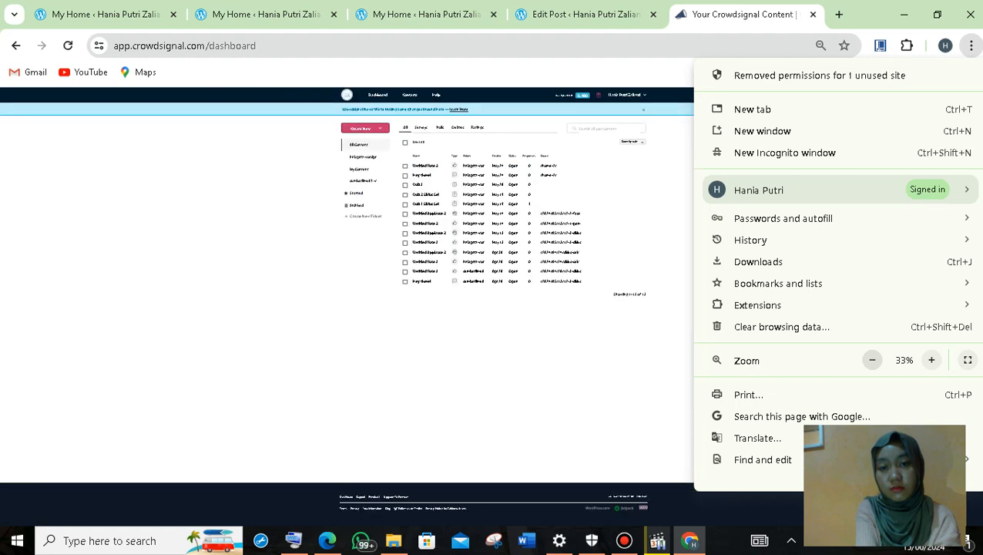
left_click(932, 360)
left_click(932, 360)
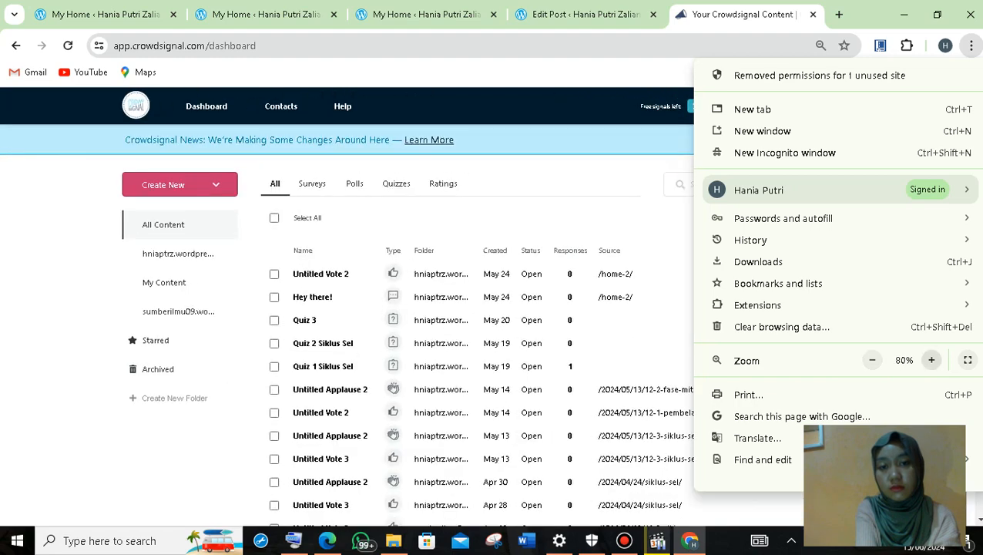
left_click(932, 360)
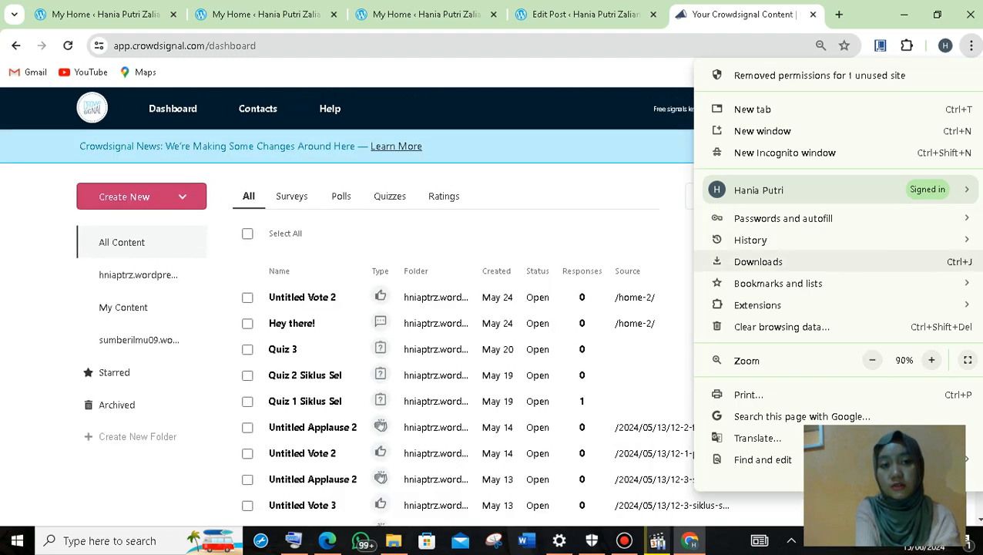
key("Escape")
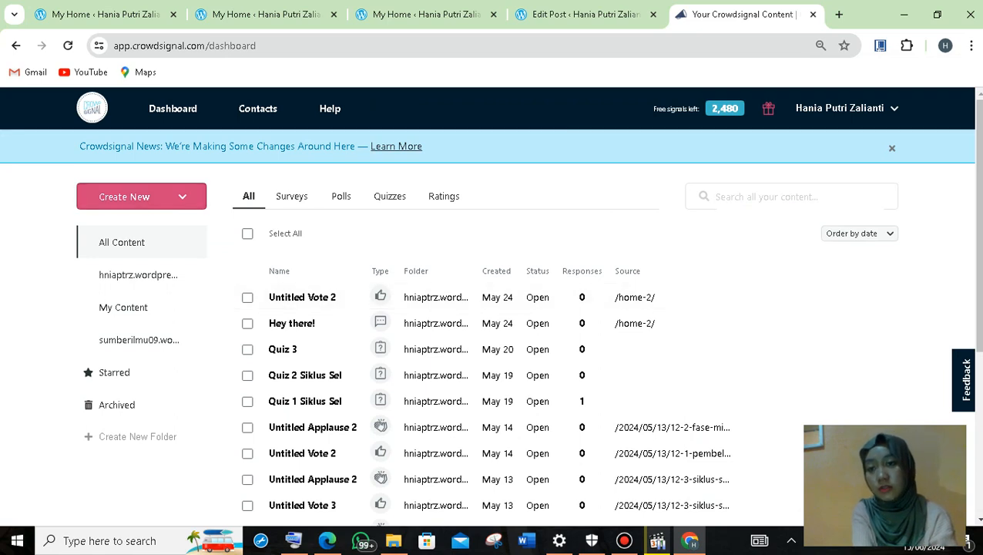
- Create a new Crowdsignal quiz and name it kuis
left_click(141, 197)
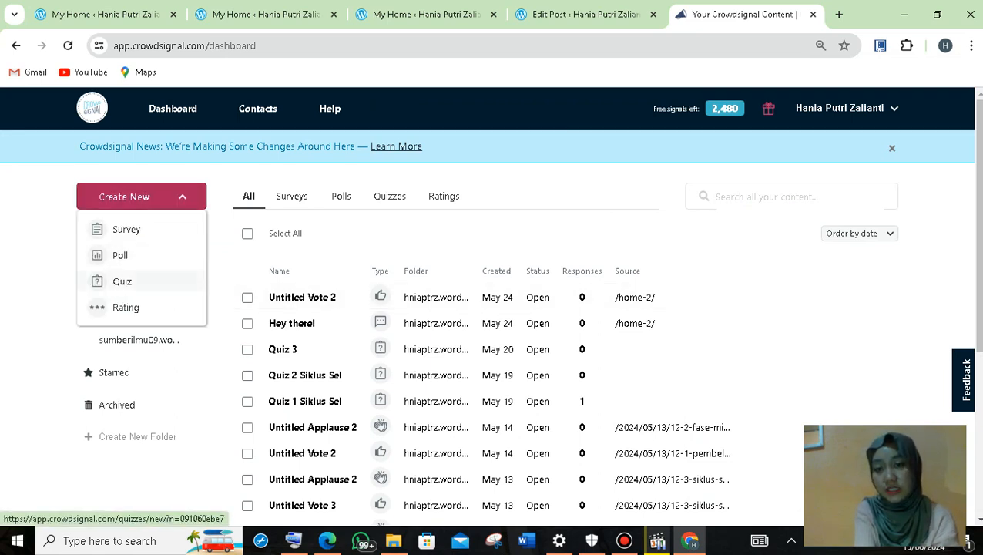
left_click(122, 281)
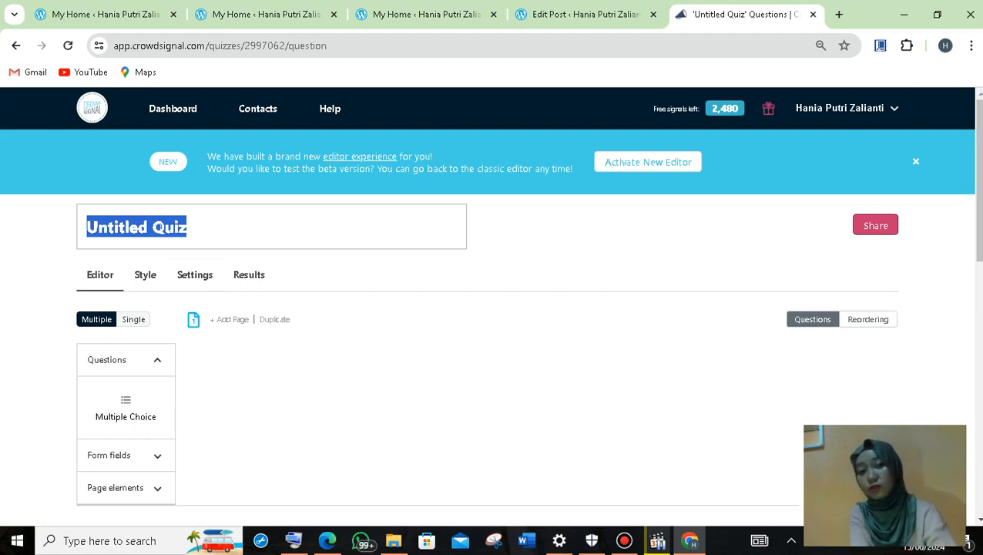
key("BackSpace")
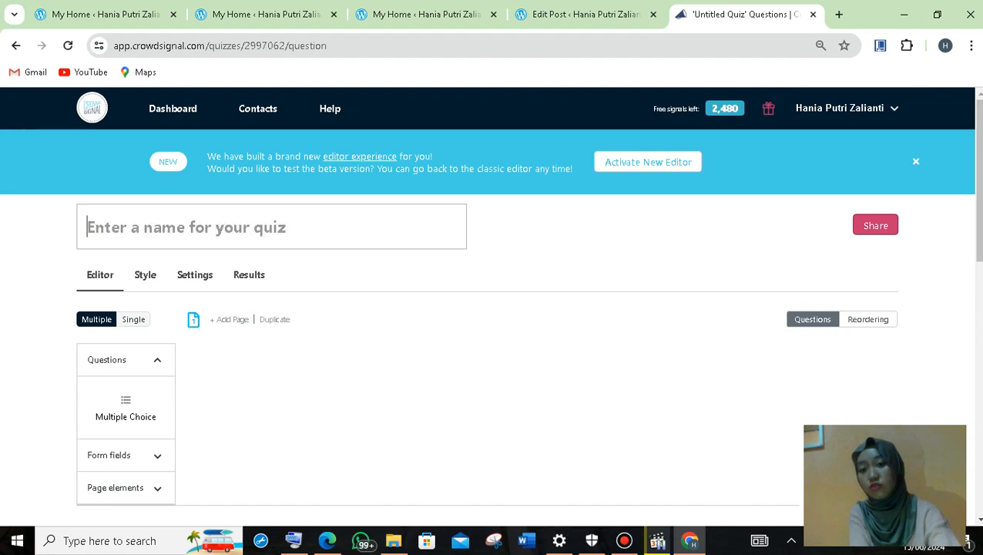
type("kuis")
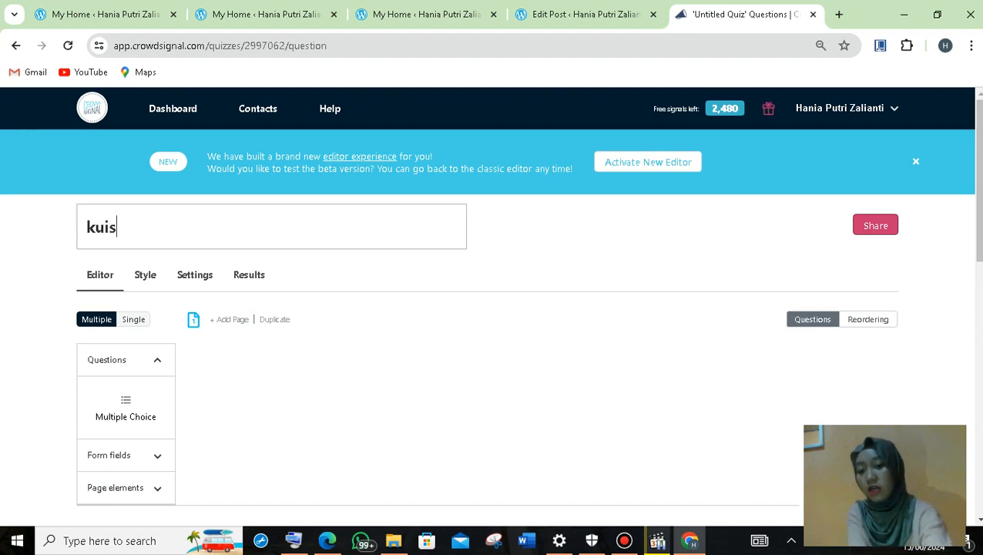
key("Return")
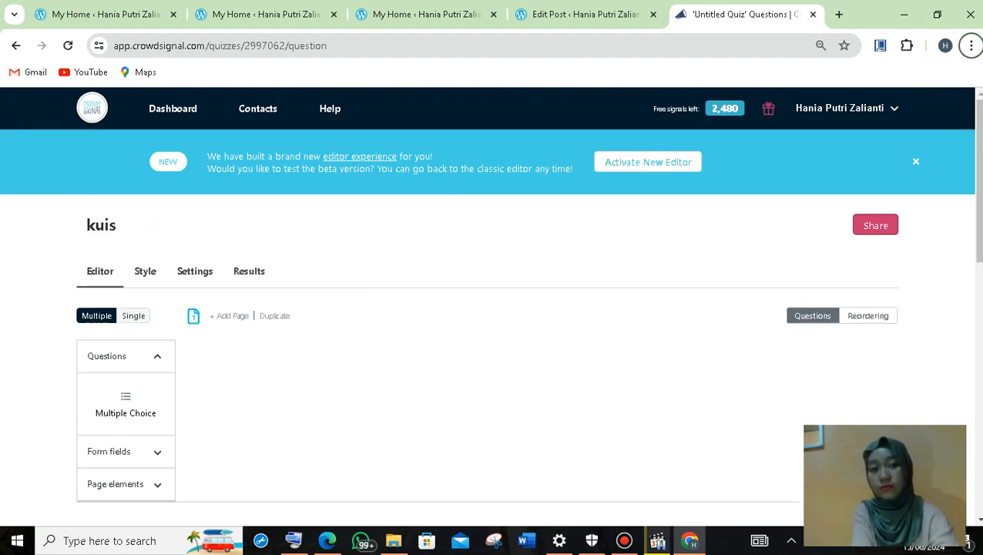
- Add a Multiple Choice question to the kuis quiz and make it mandatory
scroll(490, 308, "down", 2)
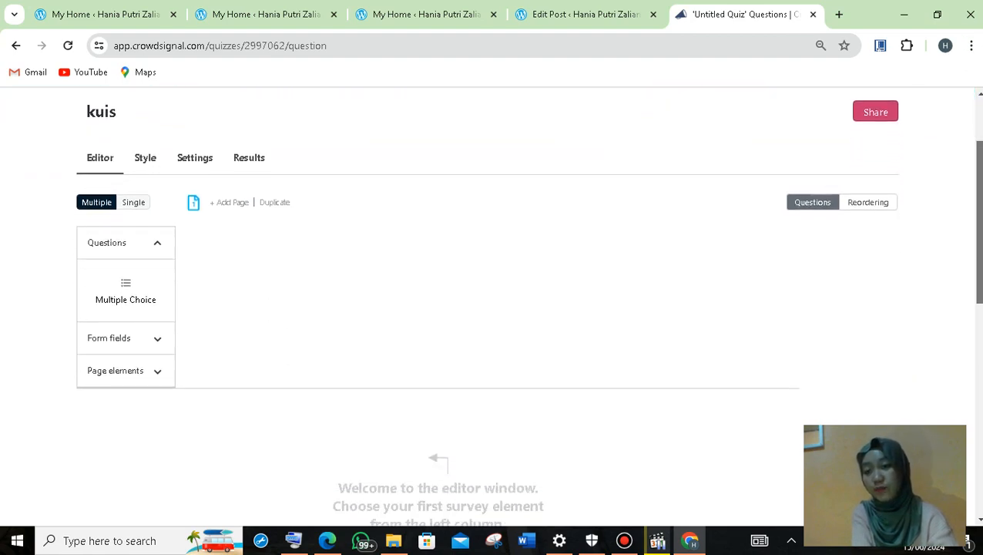
left_click(126, 291)
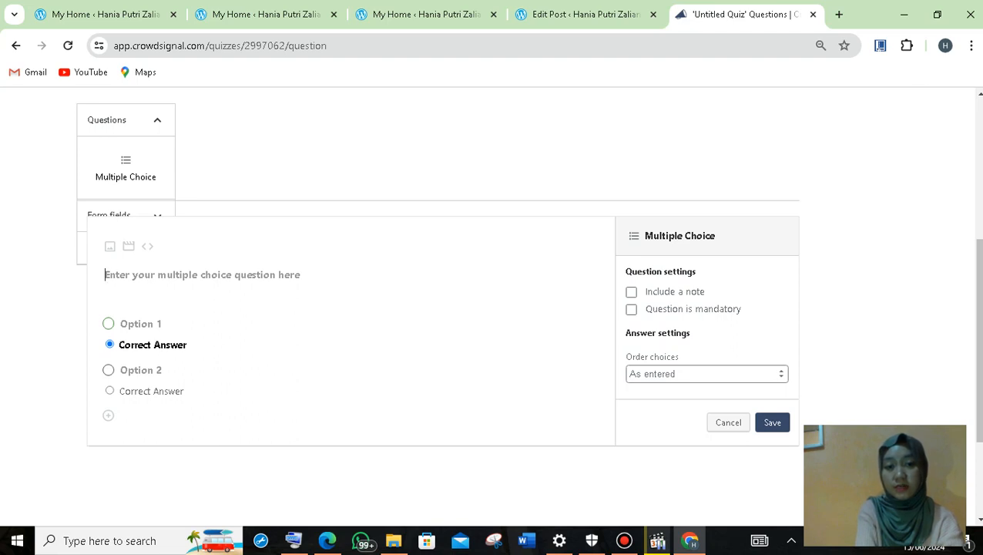
left_click(631, 310)
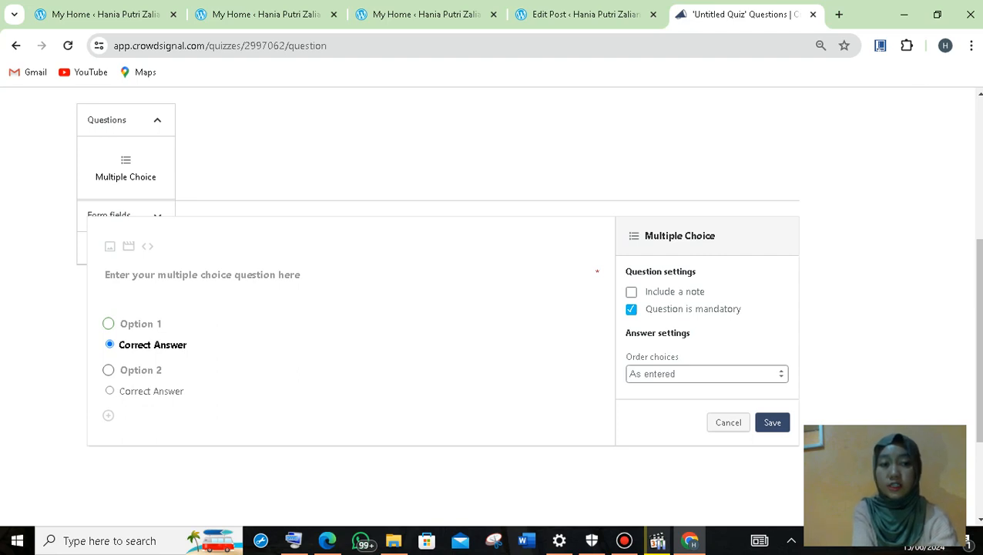
- Add a Name form field to the quiz and set its display fields to First and last
scroll(494, 308, "up", 3)
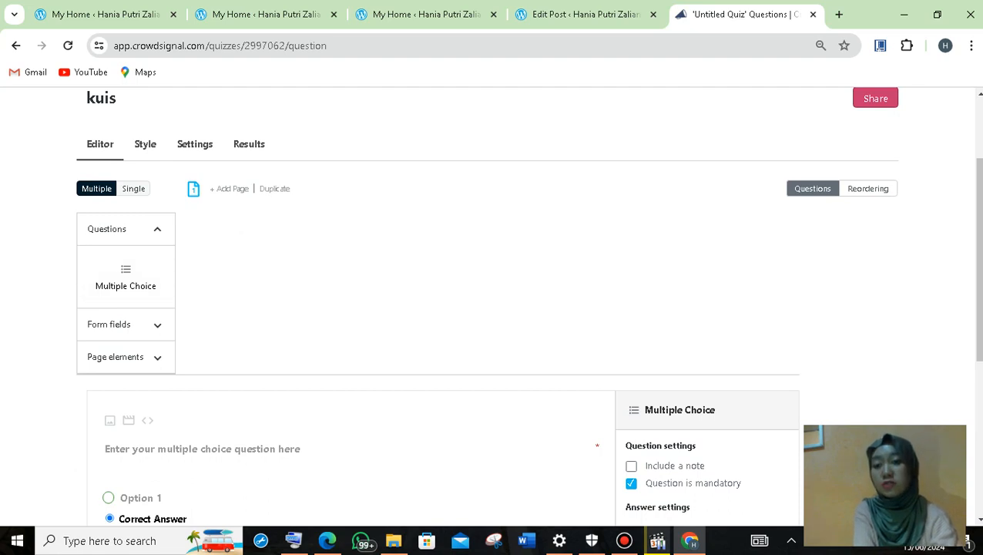
left_click(123, 324)
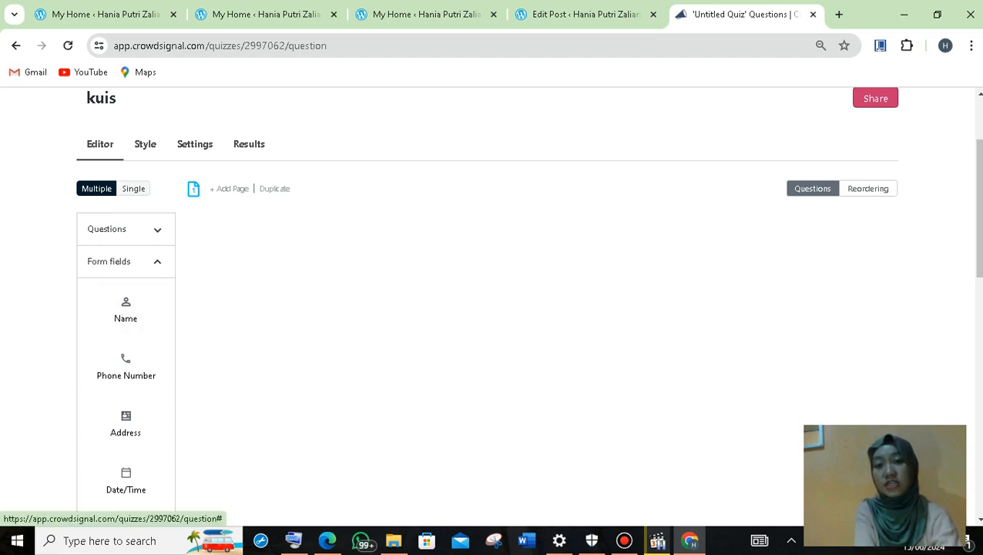
scroll(487, 307, "down", 9)
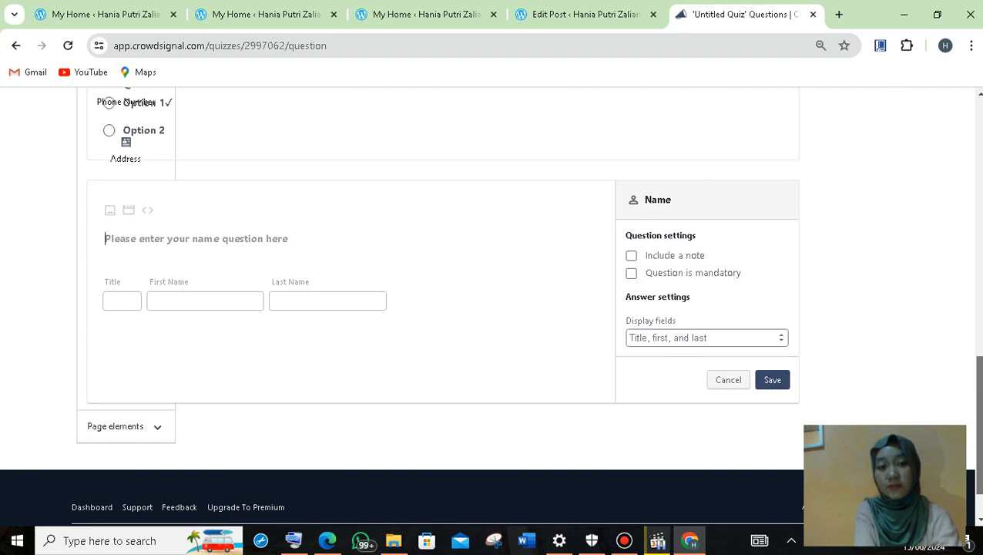
left_click(707, 338)
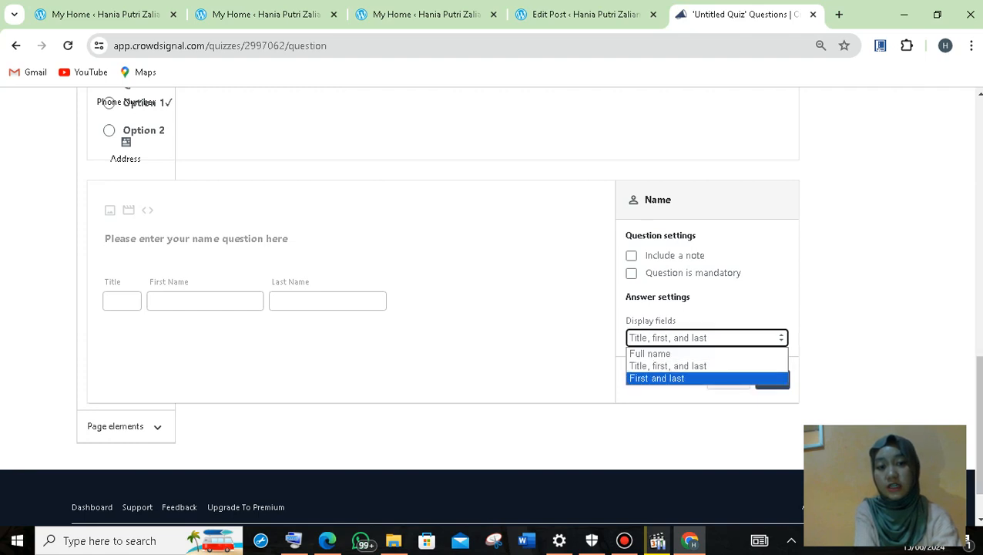
left_click(763, 379)
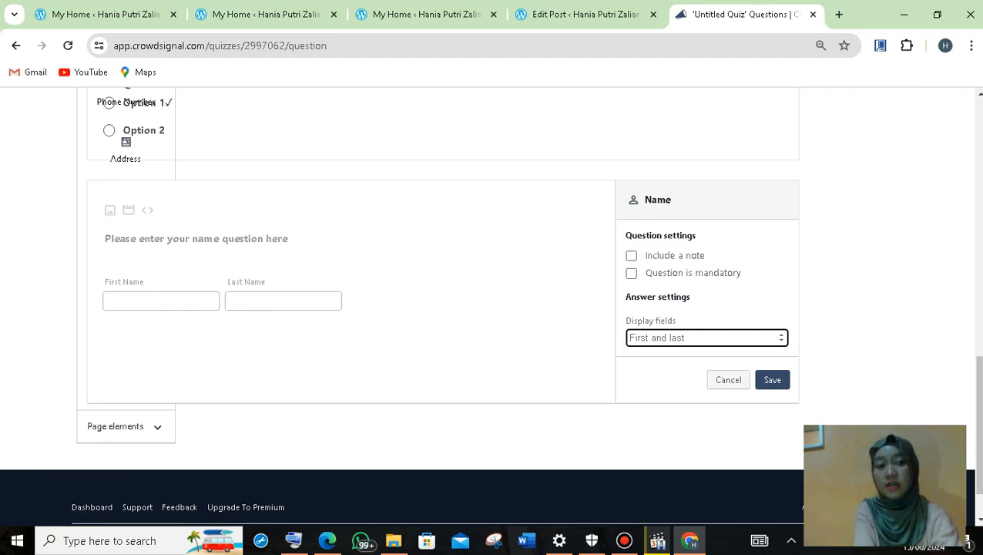
- Add an Address form field and disable its Address and City parts, leaving only State
scroll(490, 308, "up", 5)
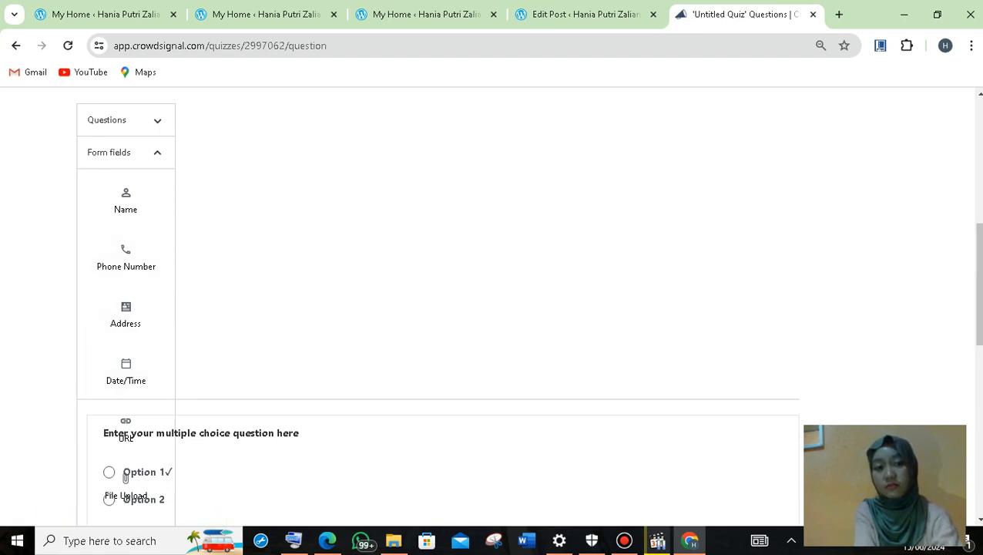
scroll(438, 307, "down", 7)
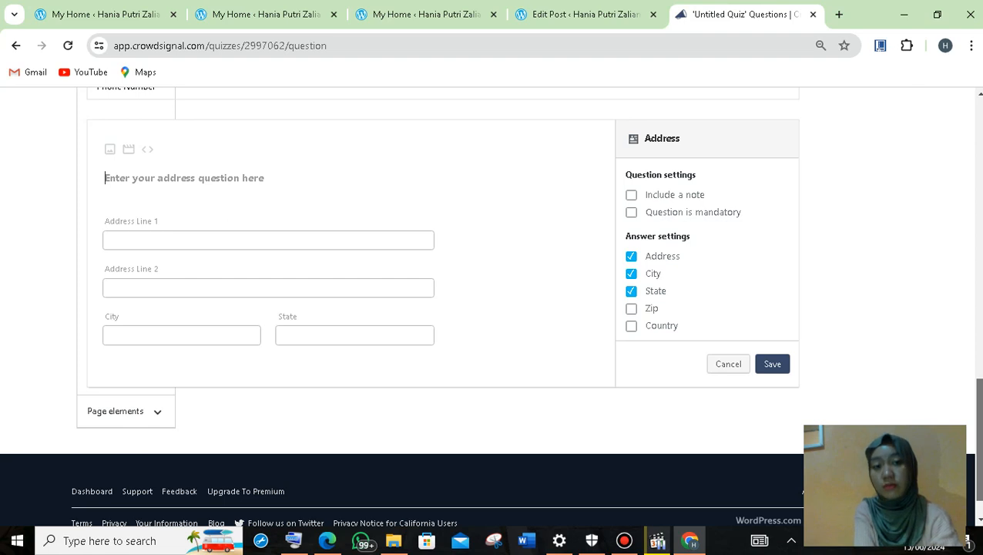
left_click(632, 257)
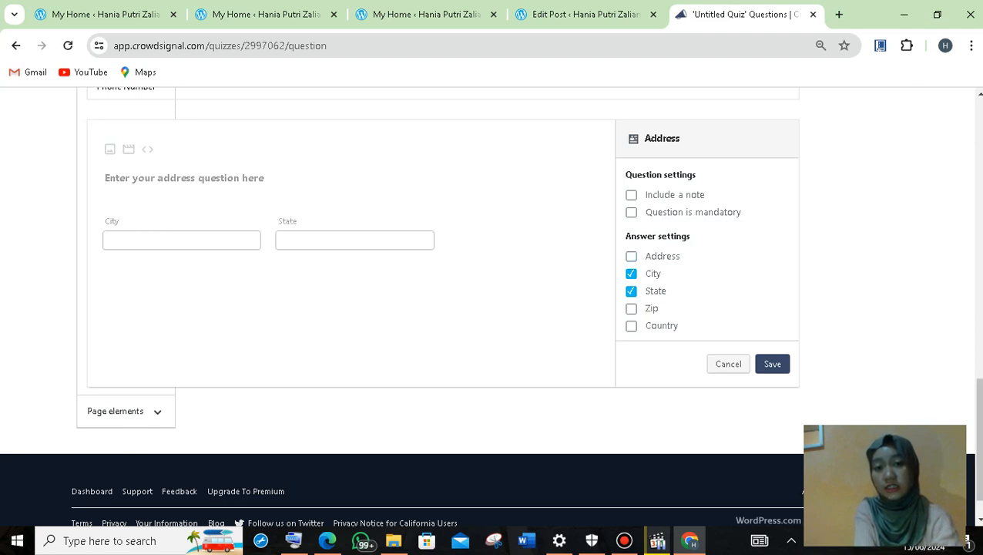
left_click(632, 274)
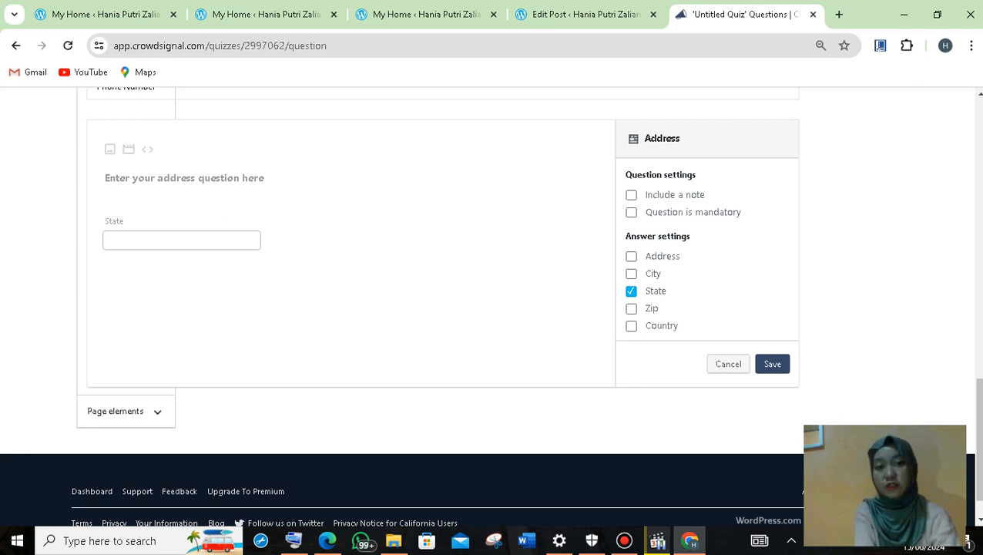
- Look over the added quiz fields and open the sharing options with the quiz's direct link
scroll(493, 309, "up", 5)
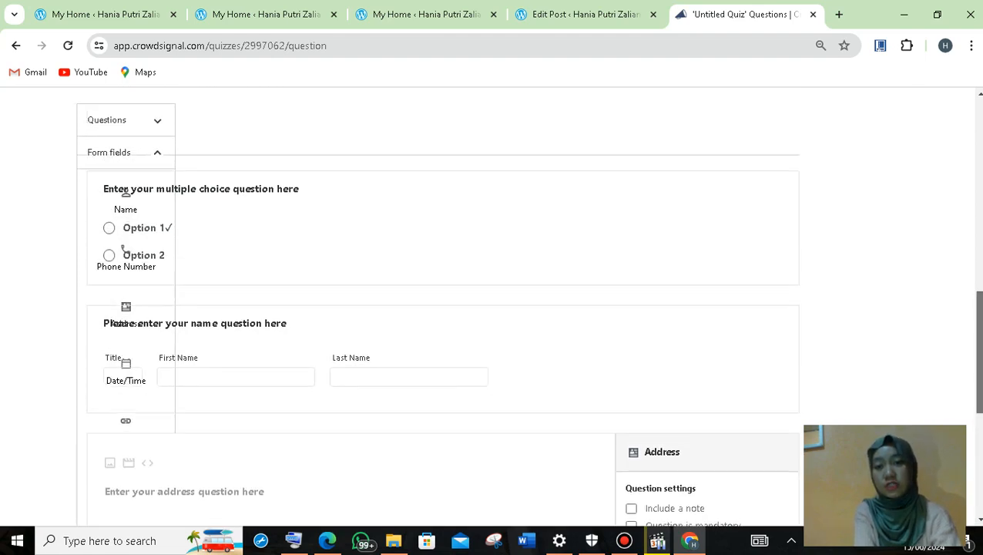
scroll(494, 308, "down", 1)
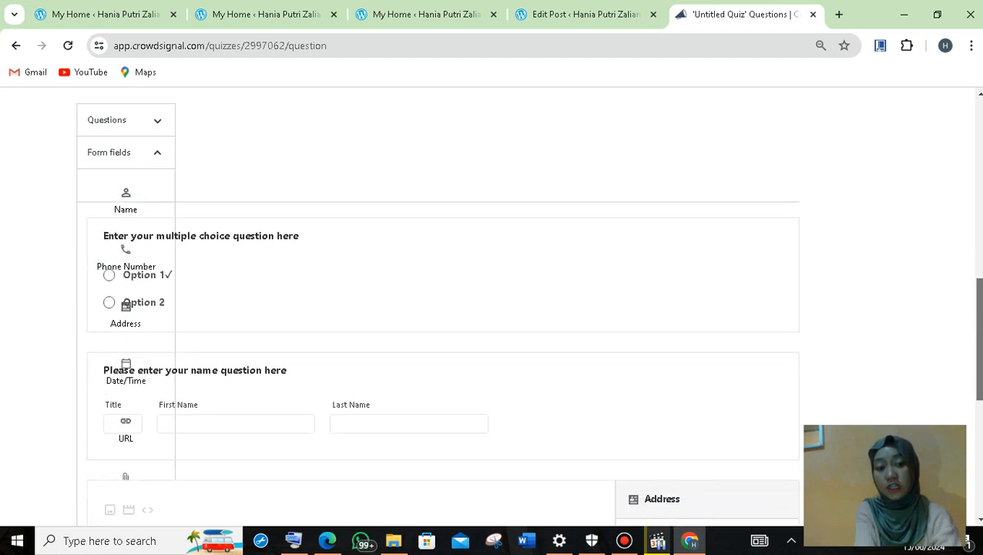
scroll(493, 308, "up", 5)
scroll(493, 308, "up", 1)
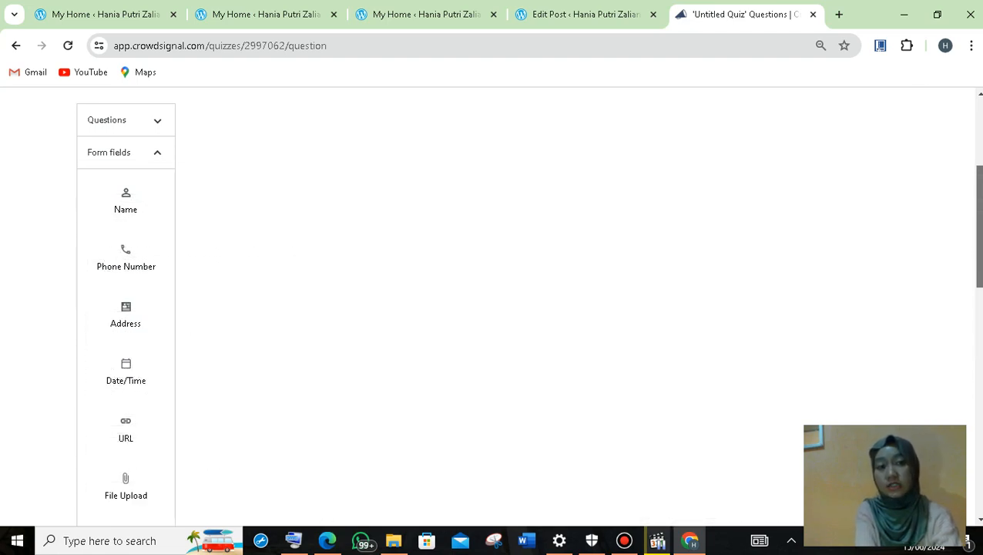
scroll(494, 309, "up", 3)
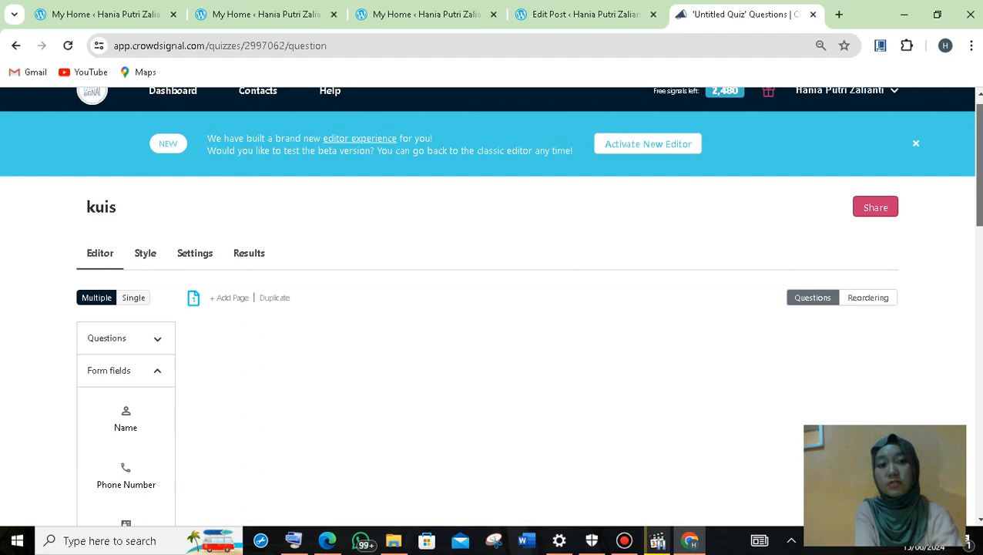
left_click(875, 208)
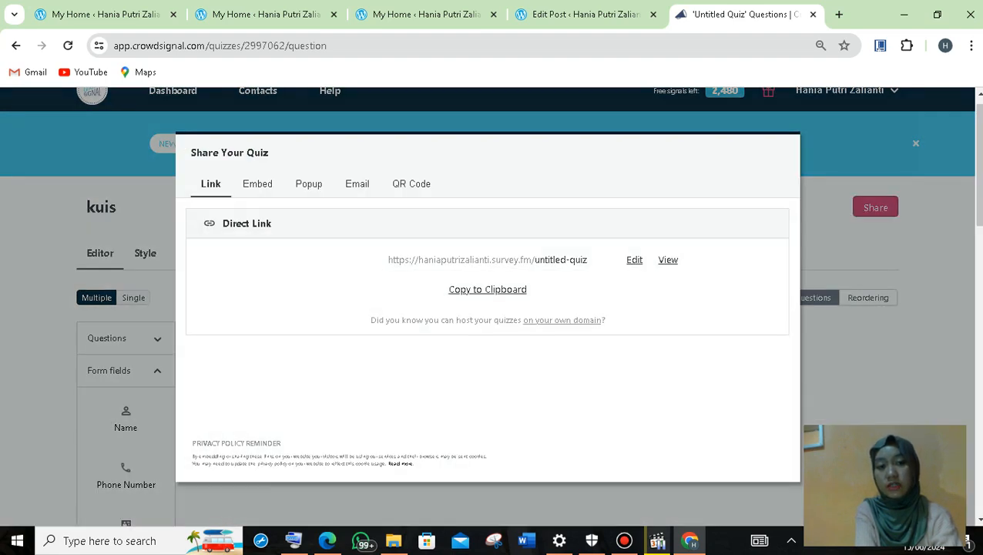
- Copy the quiz's direct link from Crowdsignal and return to the empty Quiz Embed link field in the WordPress post editor
left_click(488, 290)
left_click(585, 15)
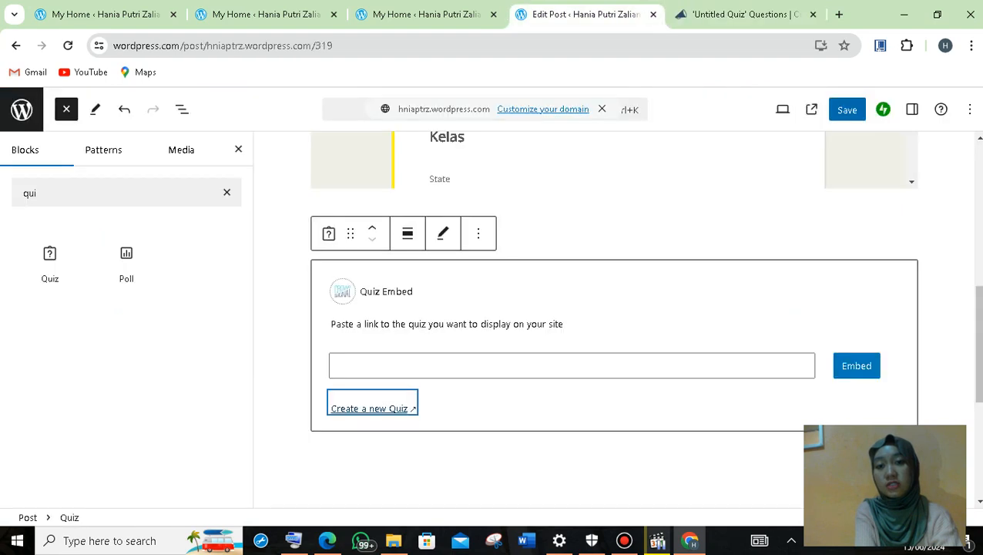
left_click(572, 366)
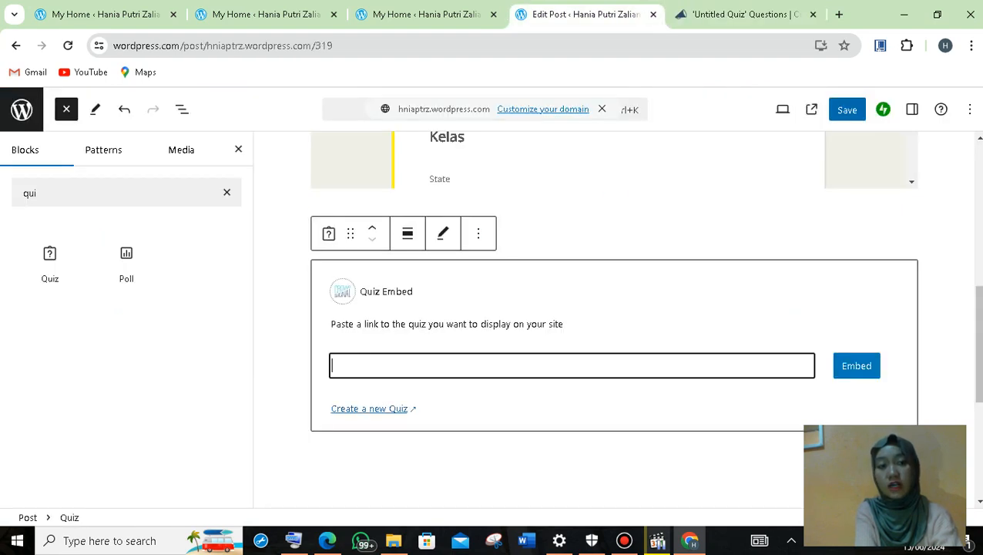
scroll(614, 319, "up", 5)
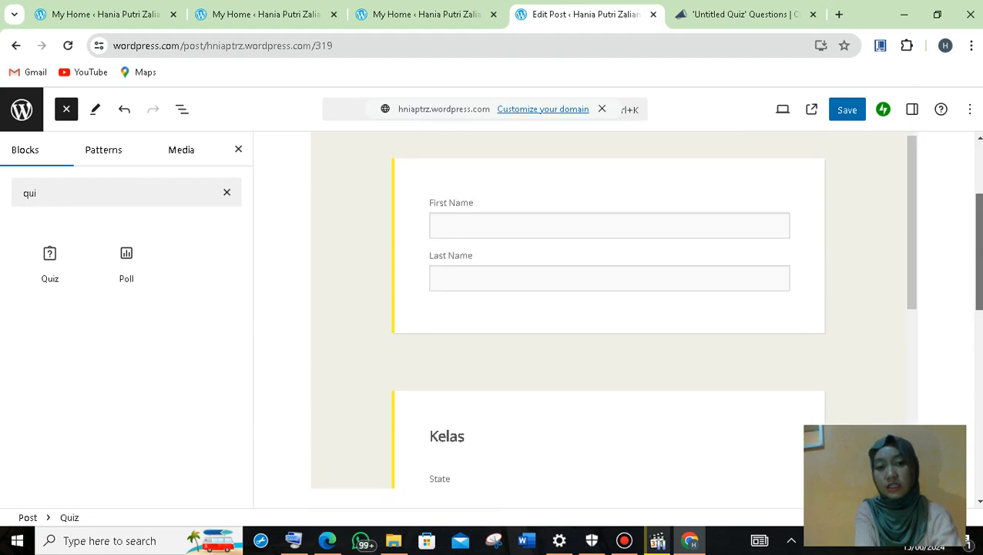
scroll(614, 320, "down", 5)
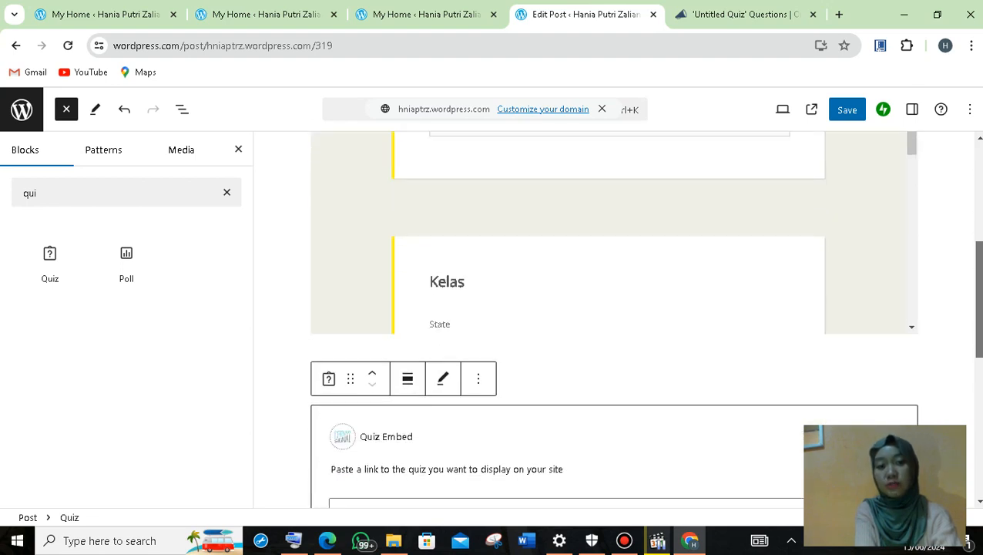
- Delete the empty Quiz block and the blank paragraph beneath the embedded quiz, and save the Bank Soal 2 post
left_click(479, 215)
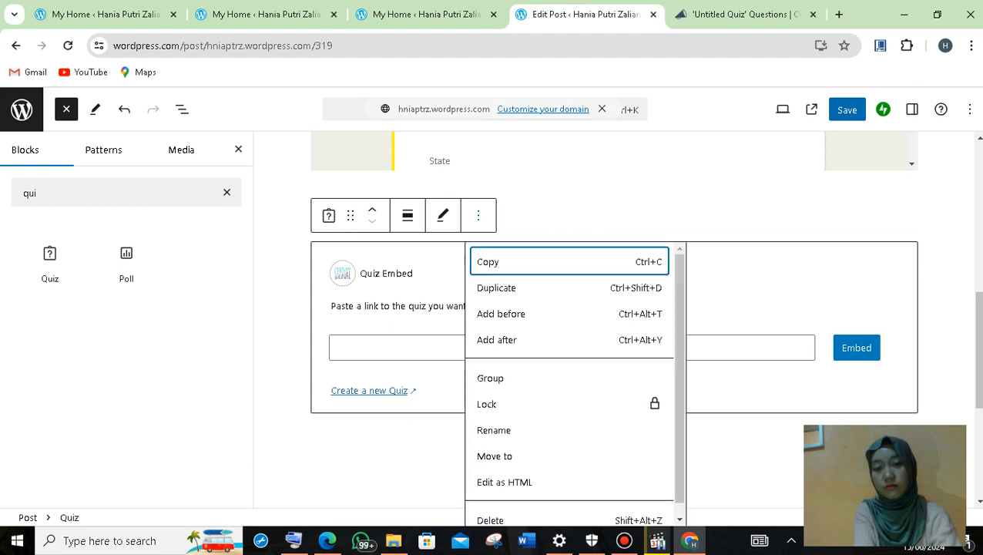
left_click_drag(679, 347, 679, 383)
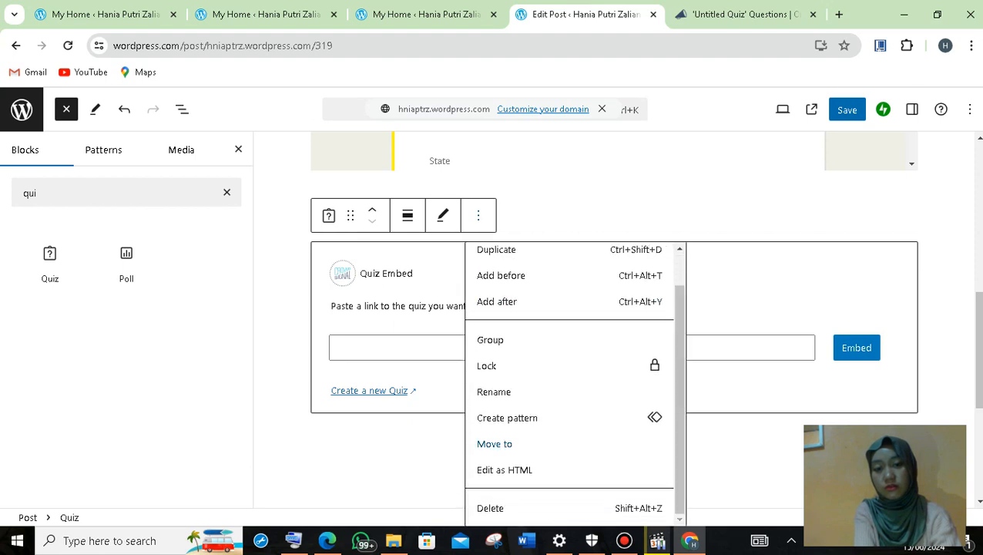
left_click(493, 507)
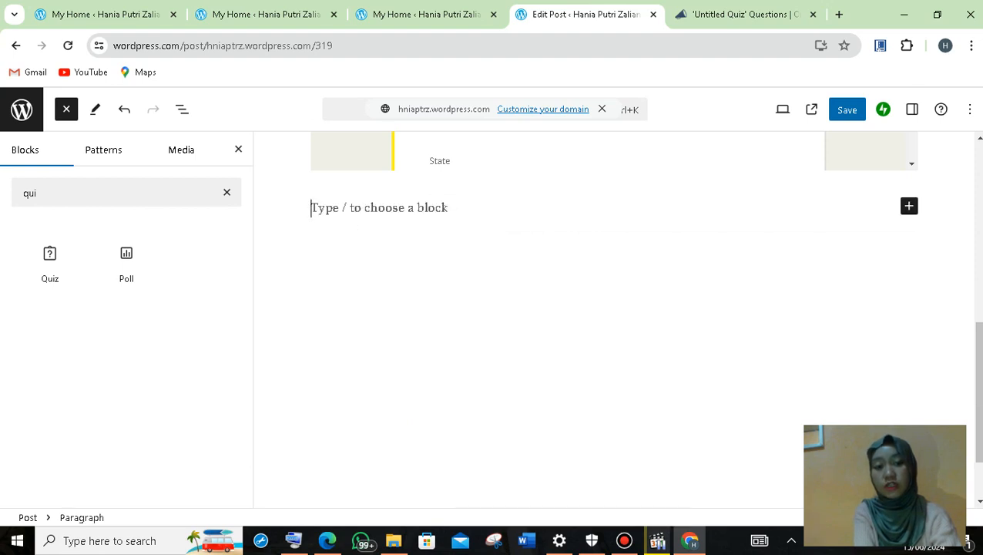
key("ctrl+z")
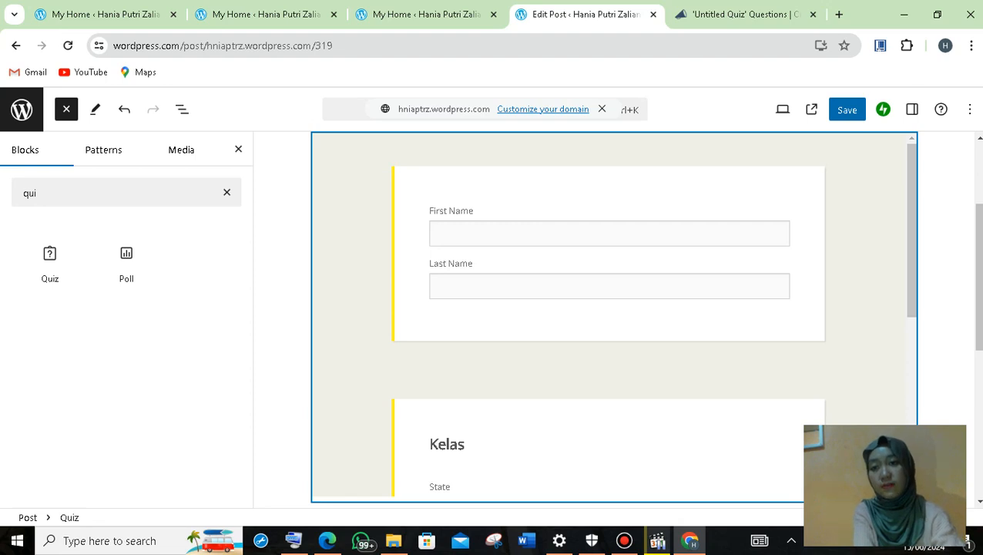
left_click(847, 109)
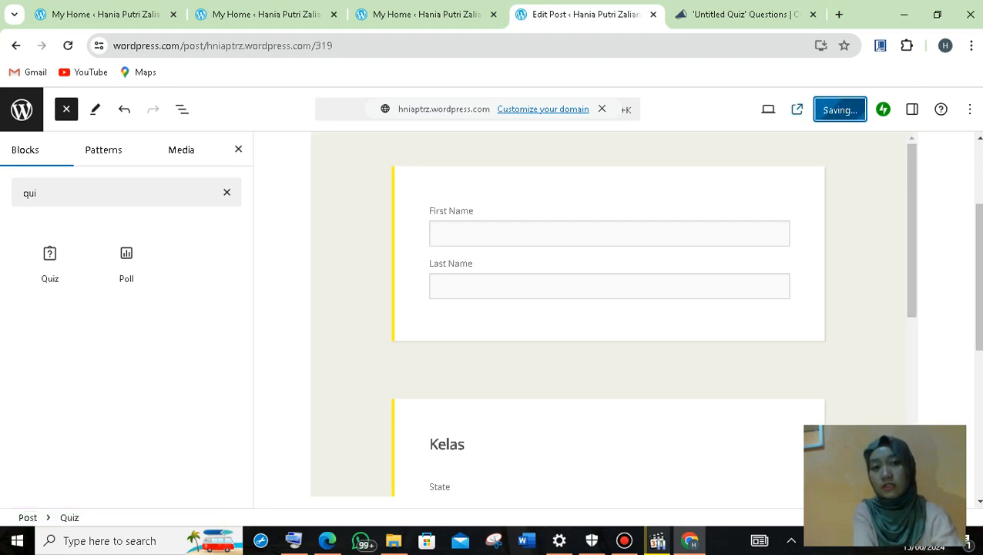
- Leave the post editor for the site dashboard, visit the live site and open its Galerry page
left_click(22, 109)
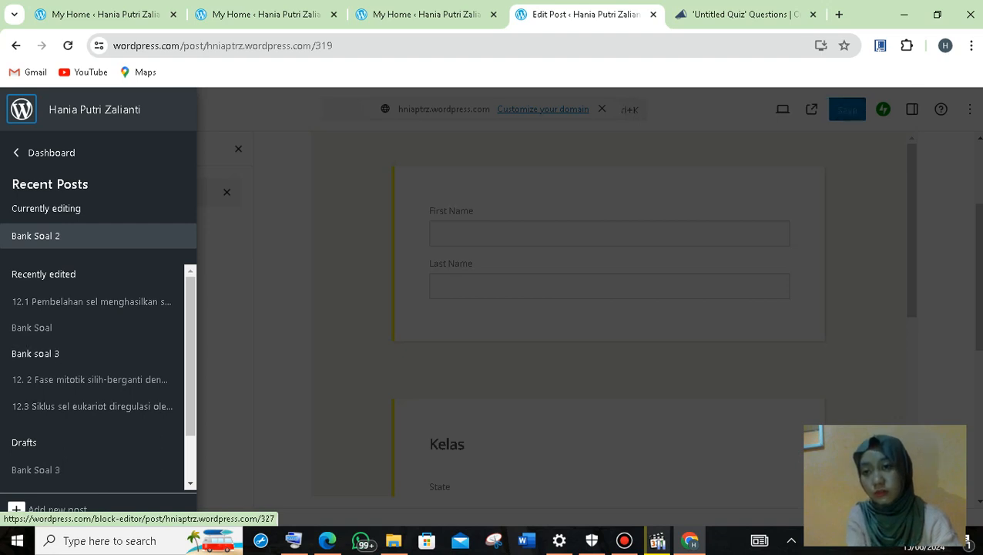
left_click(52, 152)
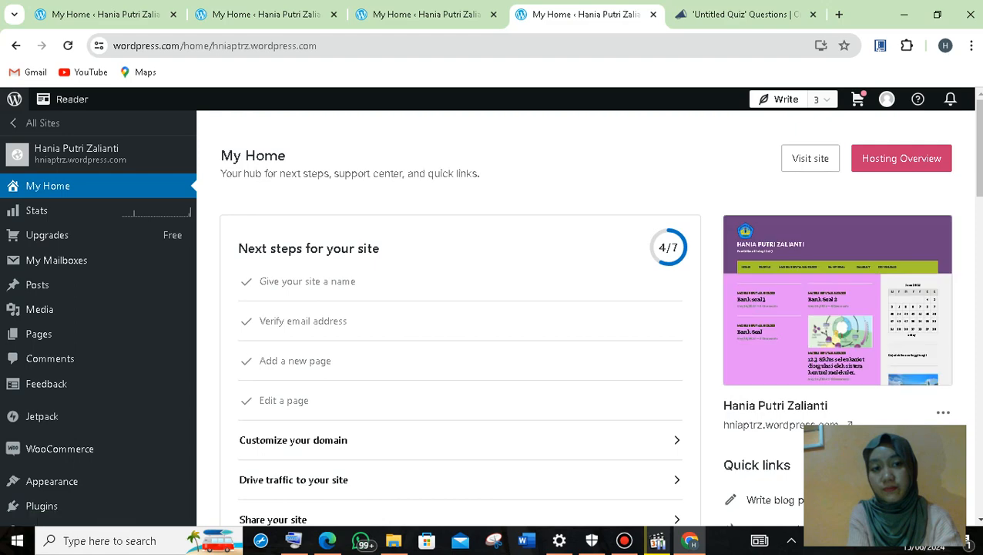
left_click(811, 159)
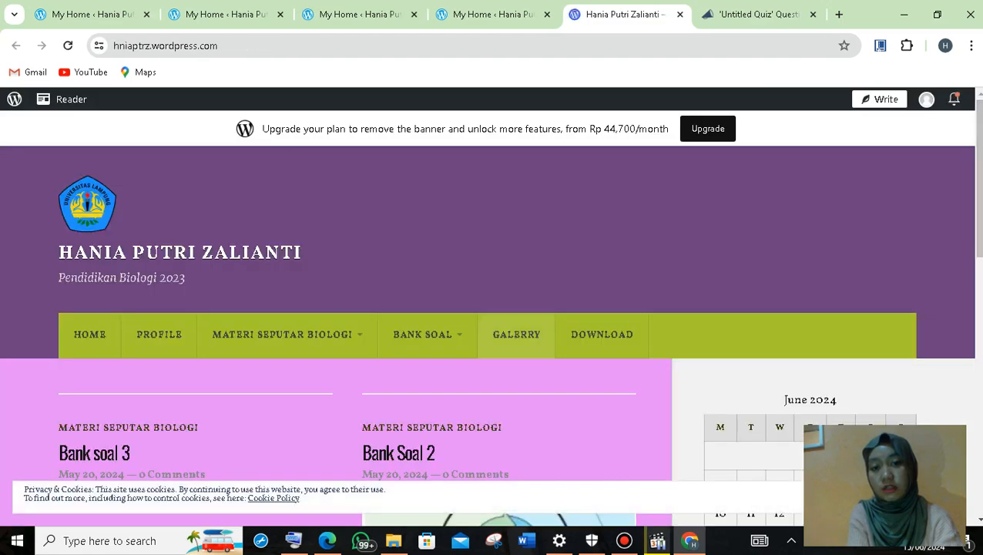
left_click(516, 335)
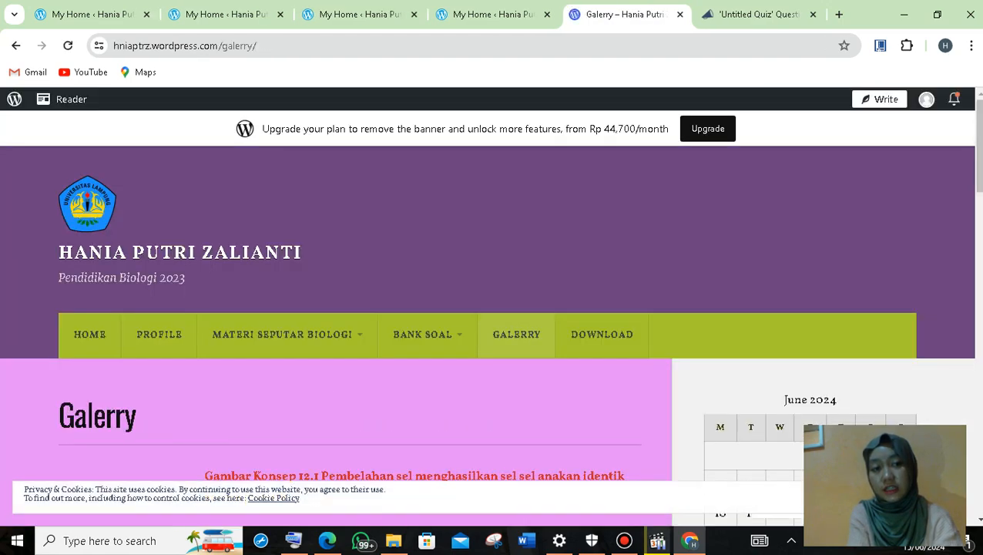
- Look through the Galerry page's images for Konsep 12.1, 12.2 and 12.3
scroll(516, 335, "down", 9)
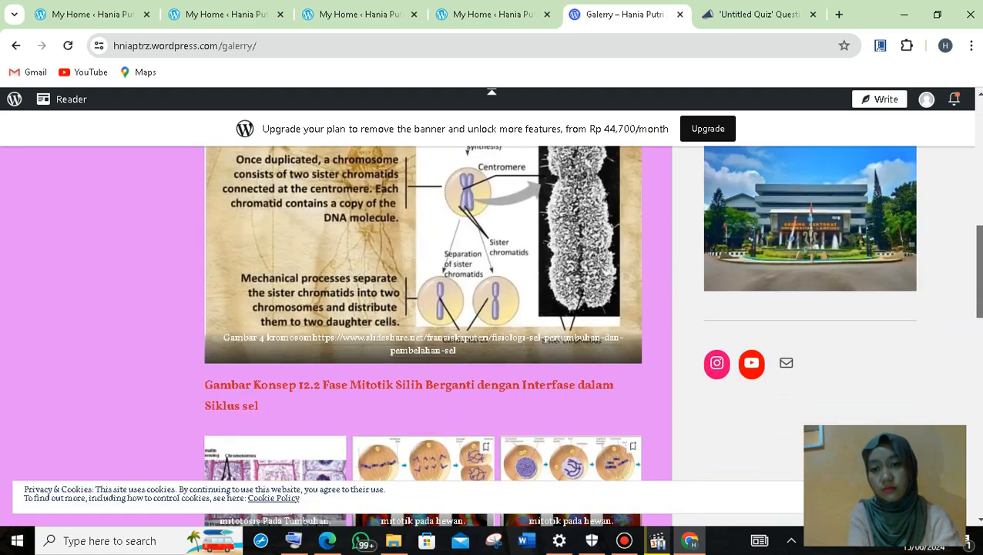
scroll(423, 331, "down", 4)
scroll(423, 331, "up", 7)
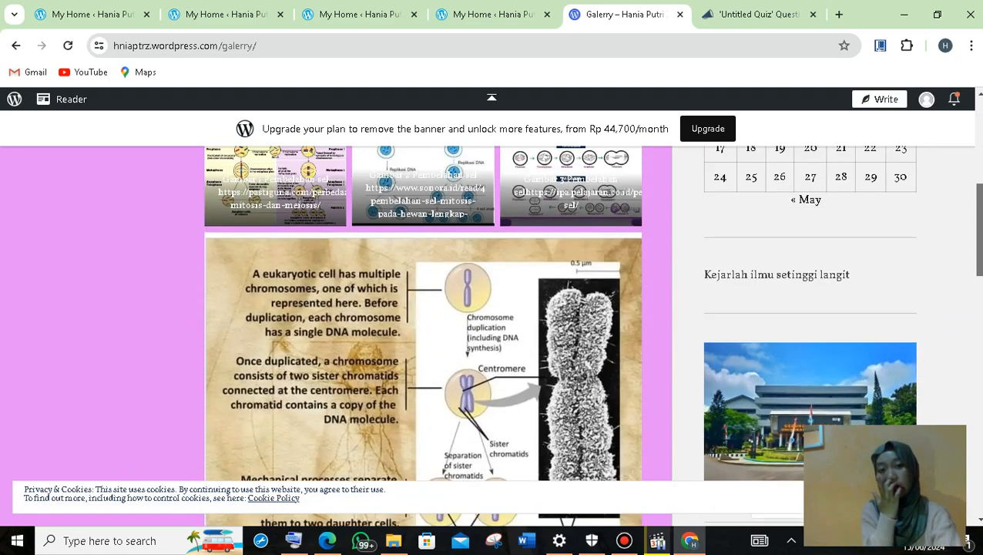
scroll(423, 331, "up", 1)
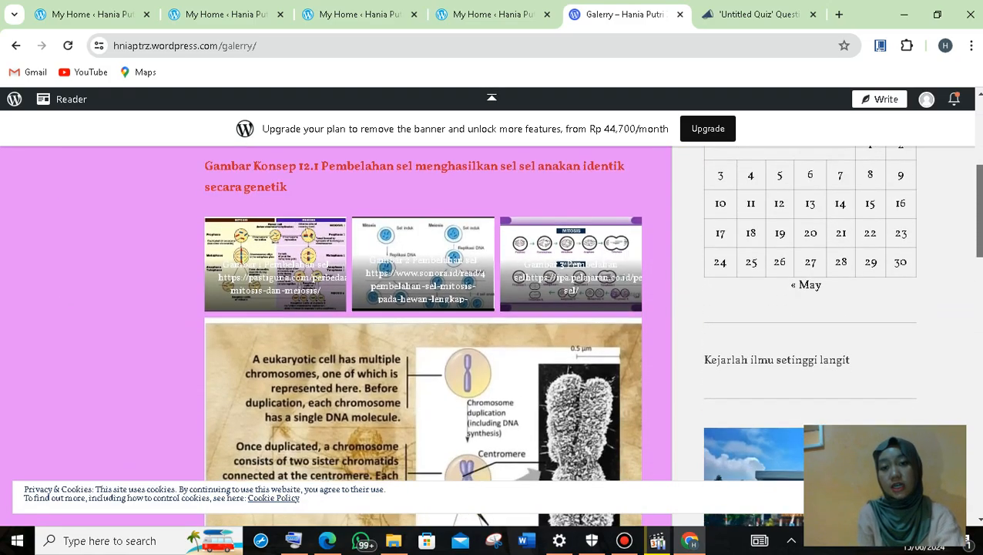
scroll(423, 332, "down", 10)
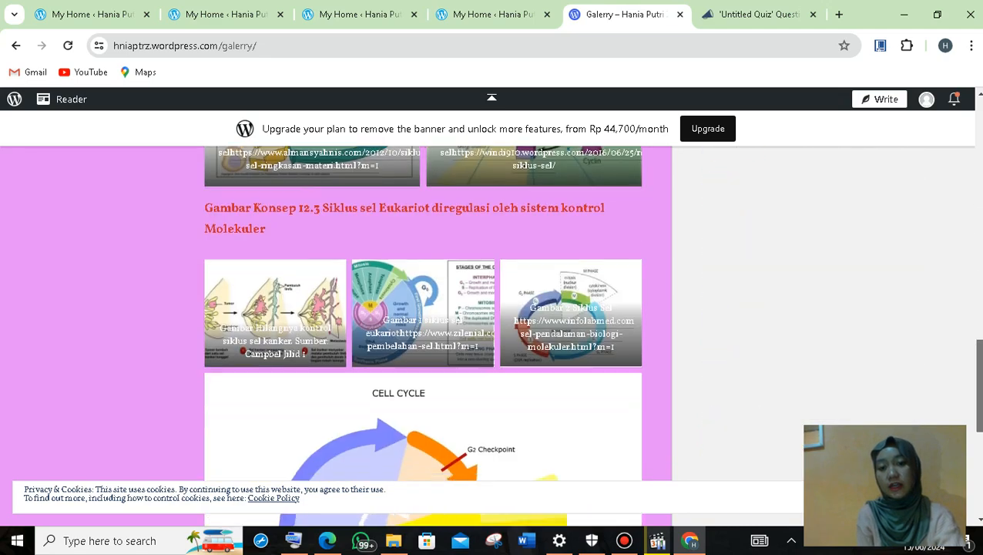
scroll(424, 332, "down", 6)
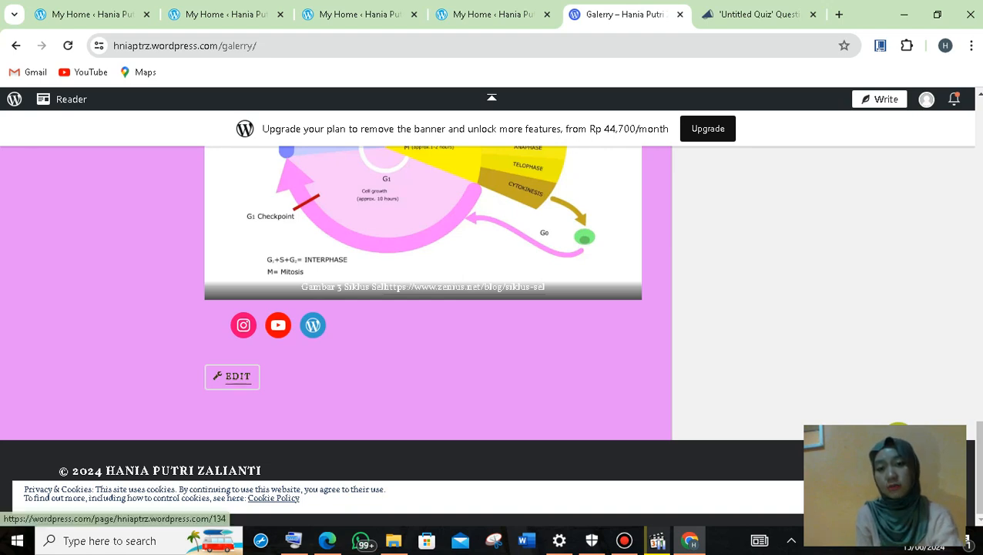
- Open the Galerry page in the editor and inspect the block options of the plant mitosis image under Konsep 12.2
left_click(232, 376)
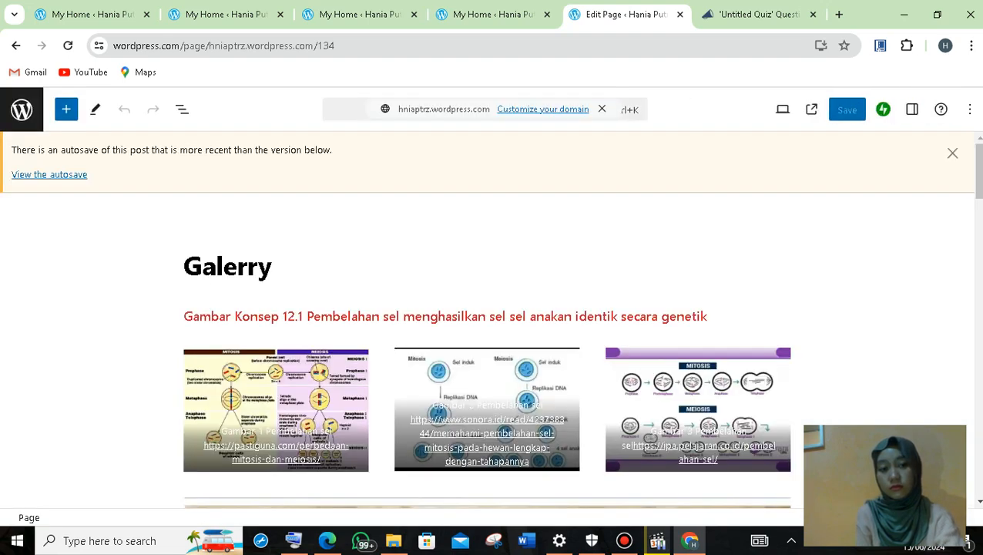
scroll(493, 318, "down", 7)
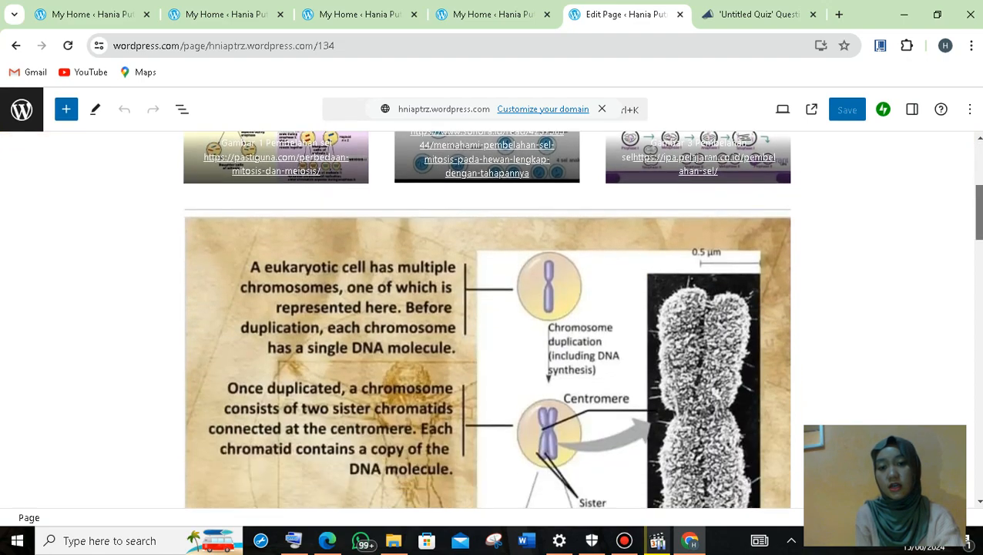
scroll(493, 318, "down", 4)
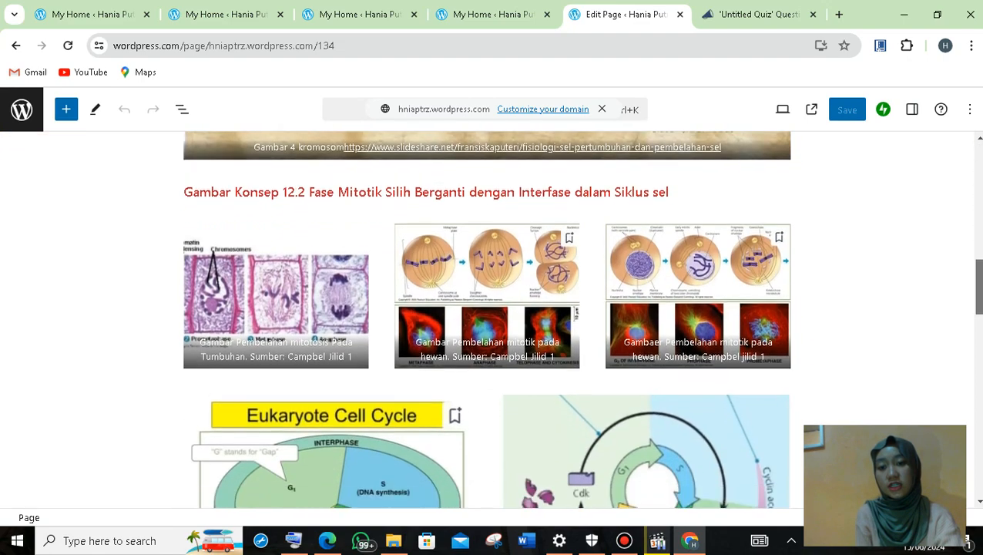
scroll(493, 318, "down", 1)
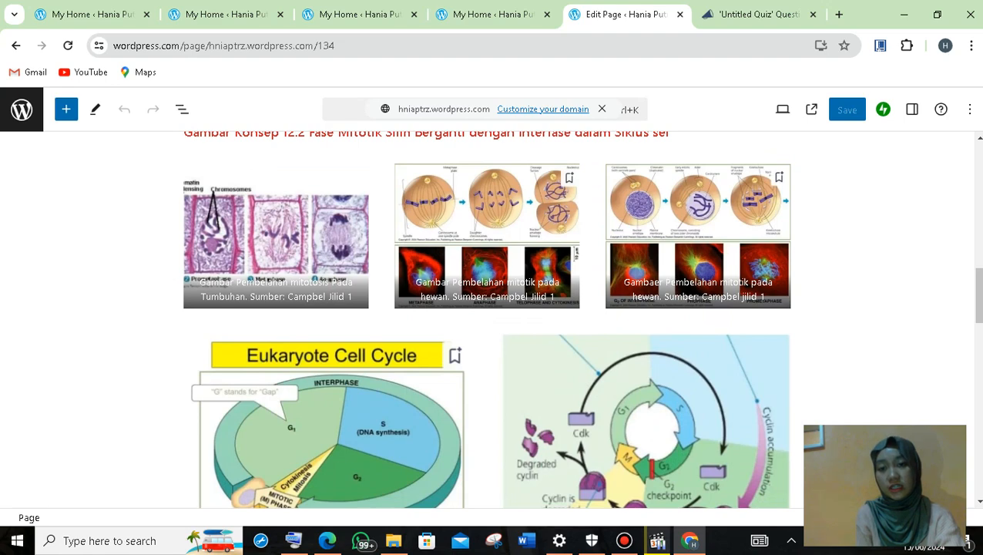
left_click(276, 236)
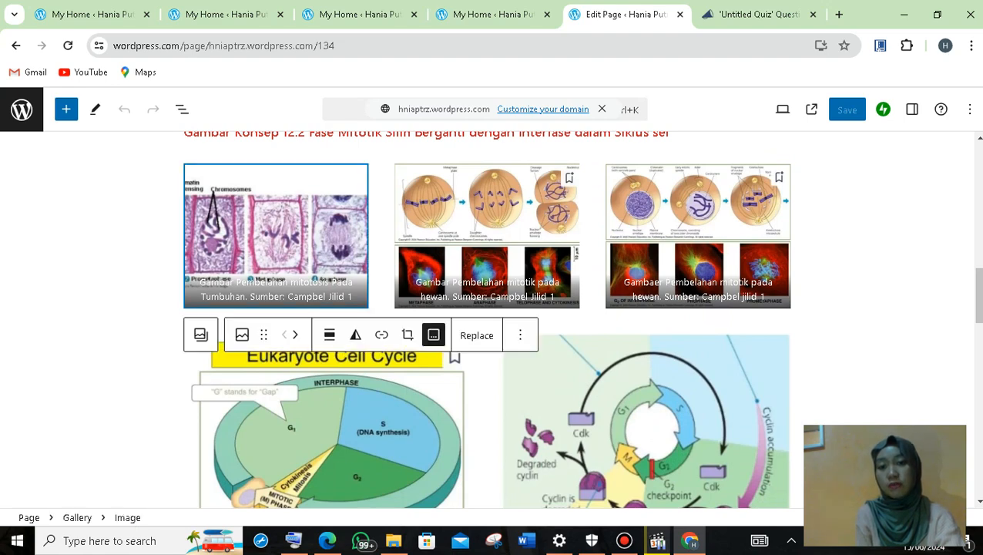
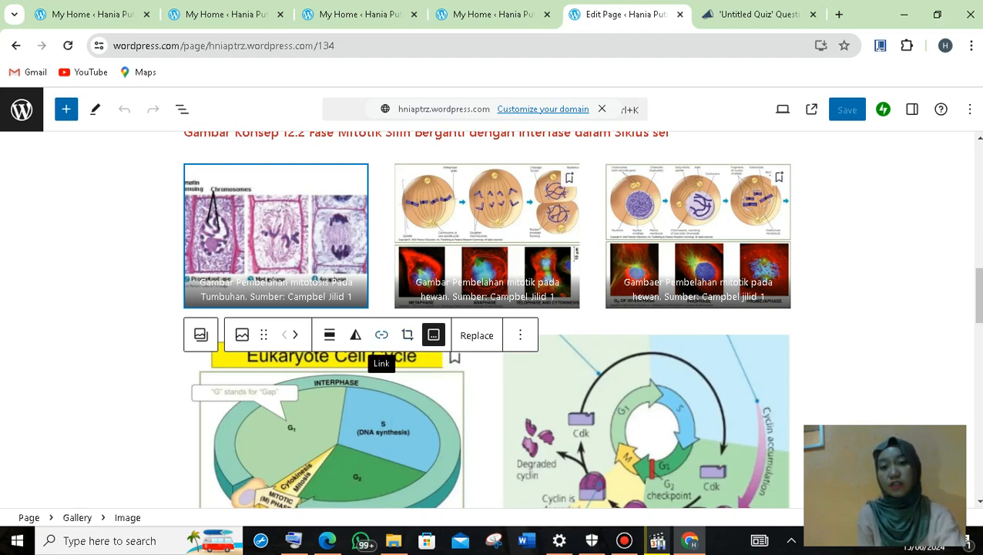
left_click(116, 332)
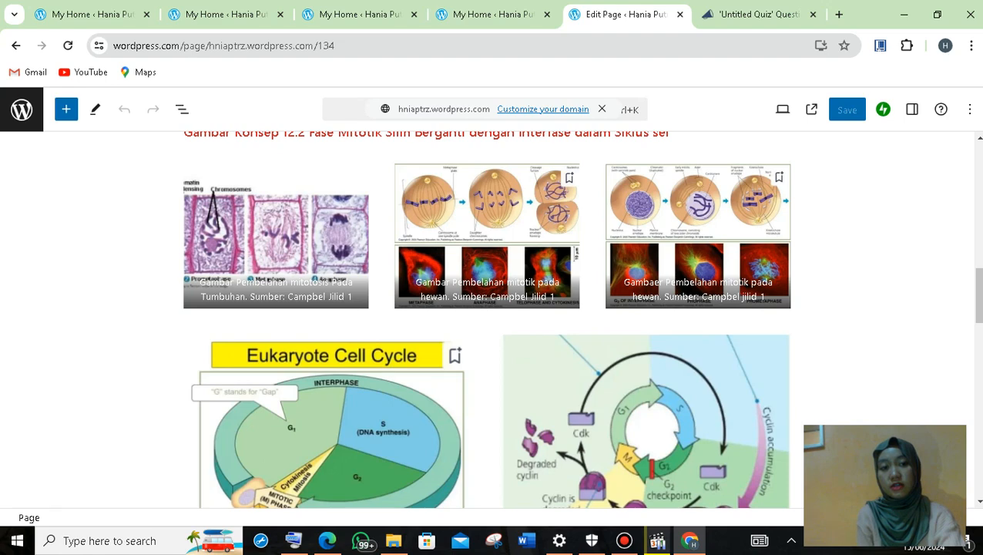
- Leave the page editor for the site dashboard, visit the live site and open its Download page
left_click(22, 109)
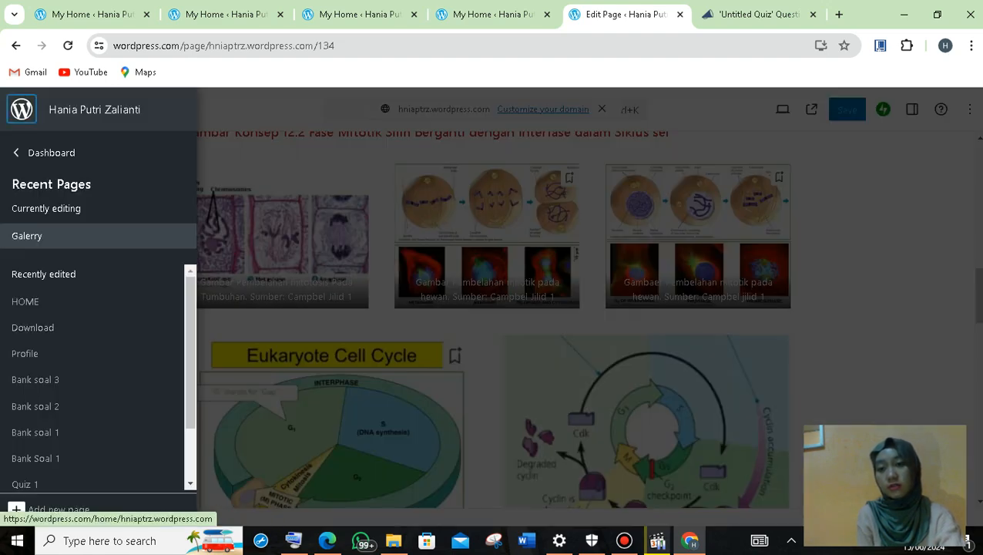
left_click(51, 153)
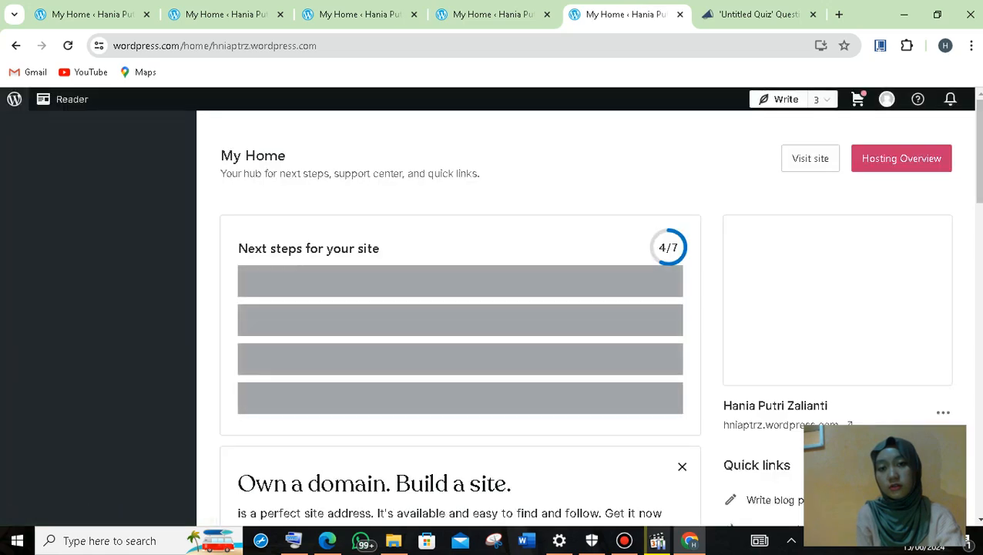
left_click(811, 158)
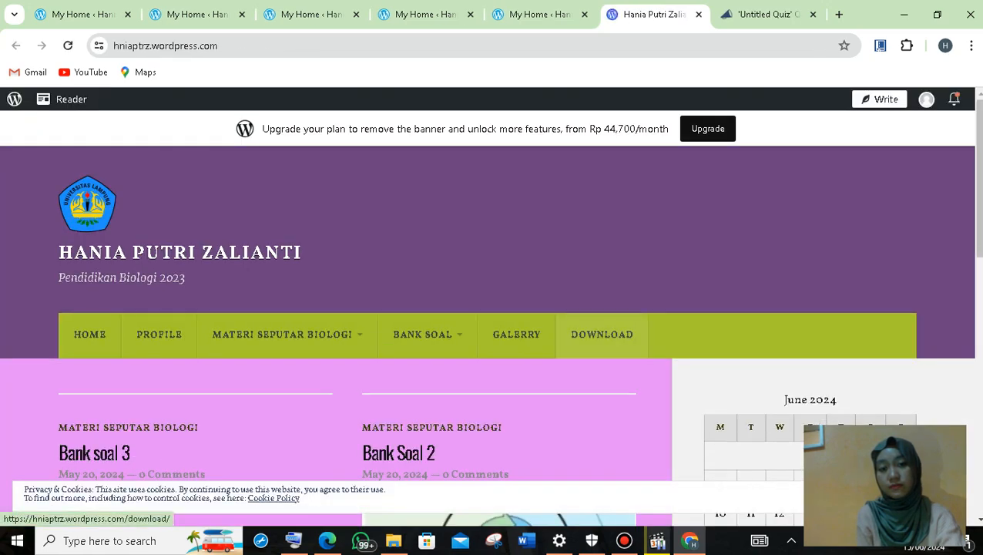
left_click(602, 334)
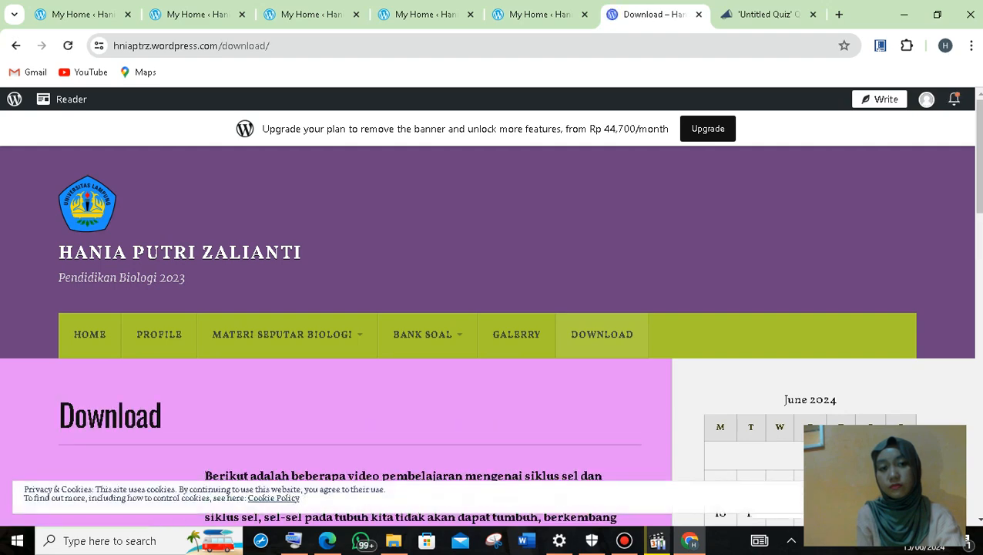
- Look over the Download page's video link buttons for Konsep 12.1 to 12.3 and its Campbell book links
scroll(491, 95, "down", 4)
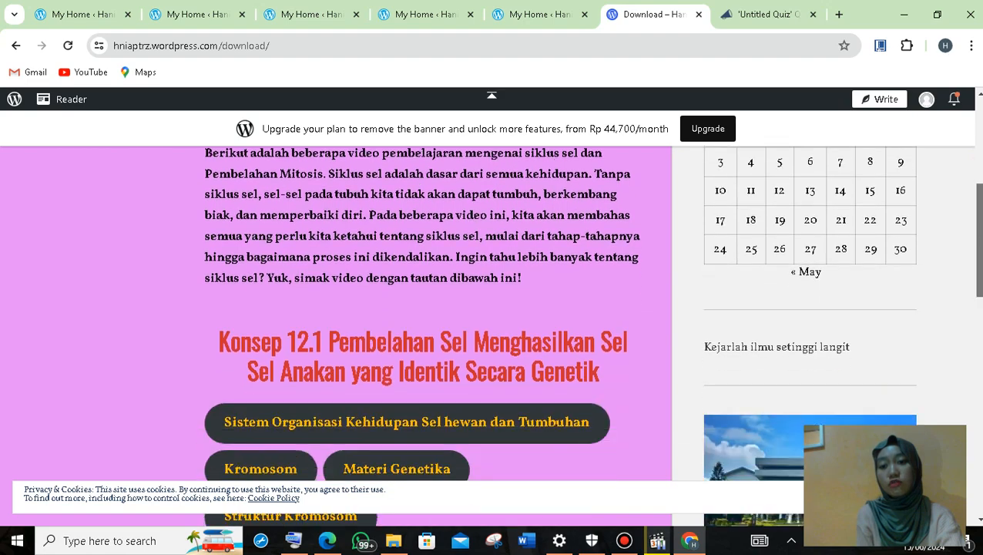
scroll(492, 95, "down", 7)
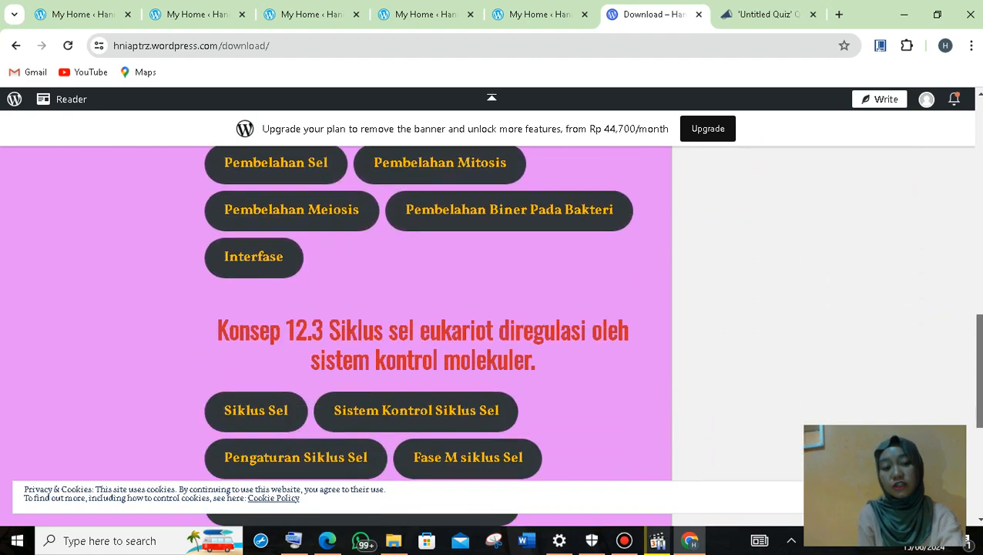
scroll(492, 98, "down", 3)
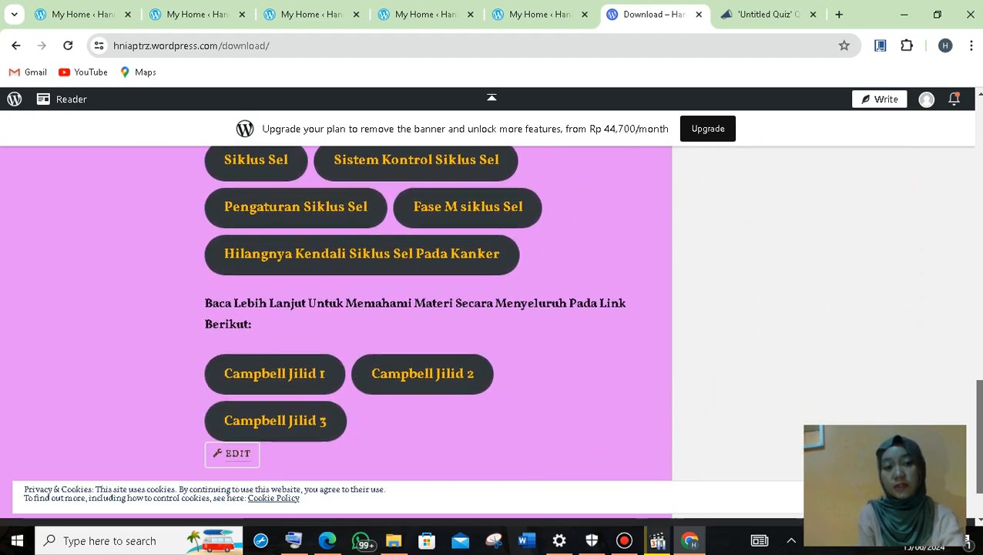
scroll(492, 98, "up", 8)
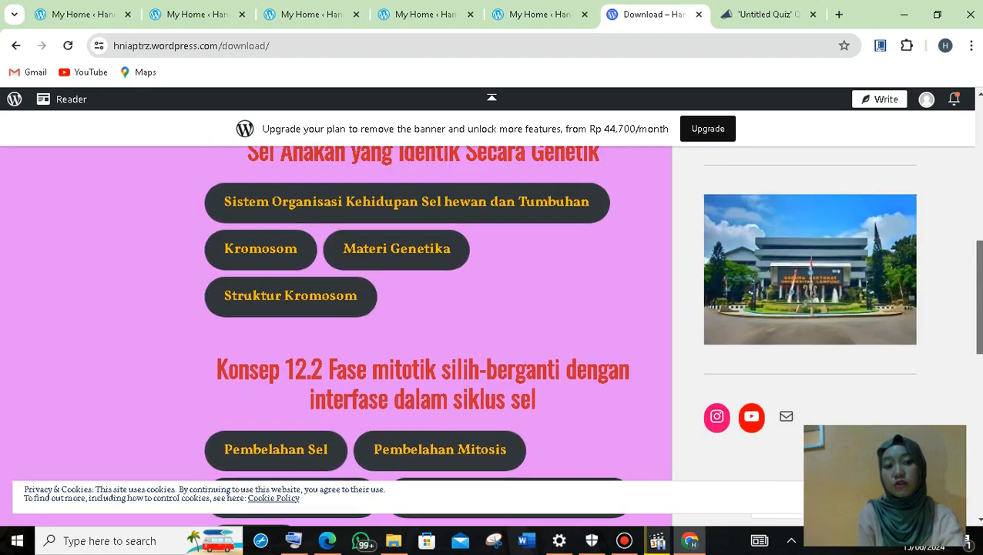
scroll(492, 98, "up", 1)
scroll(491, 98, "down", 4)
scroll(492, 98, "up", 3)
scroll(491, 98, "down", 6)
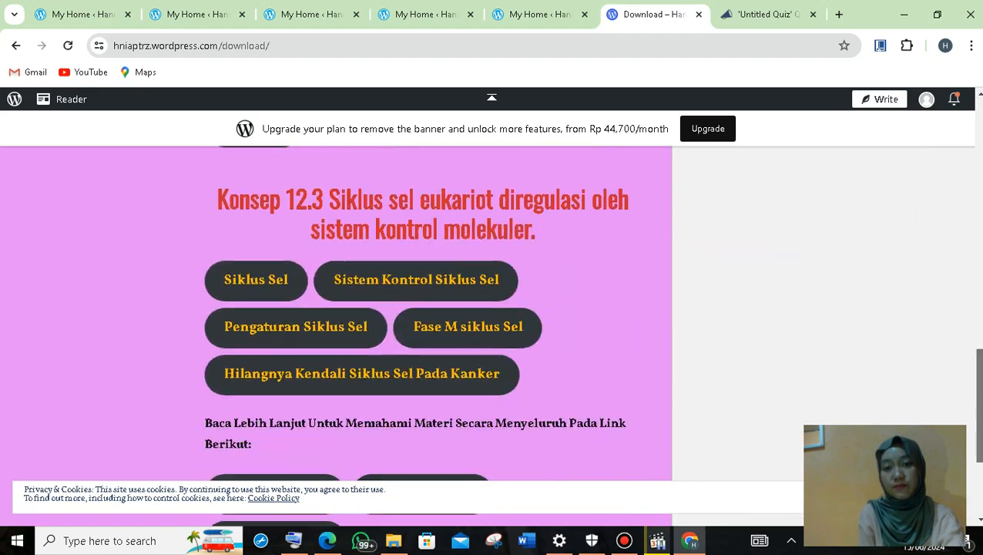
scroll(492, 98, "down", 2)
scroll(492, 98, "down", 1)
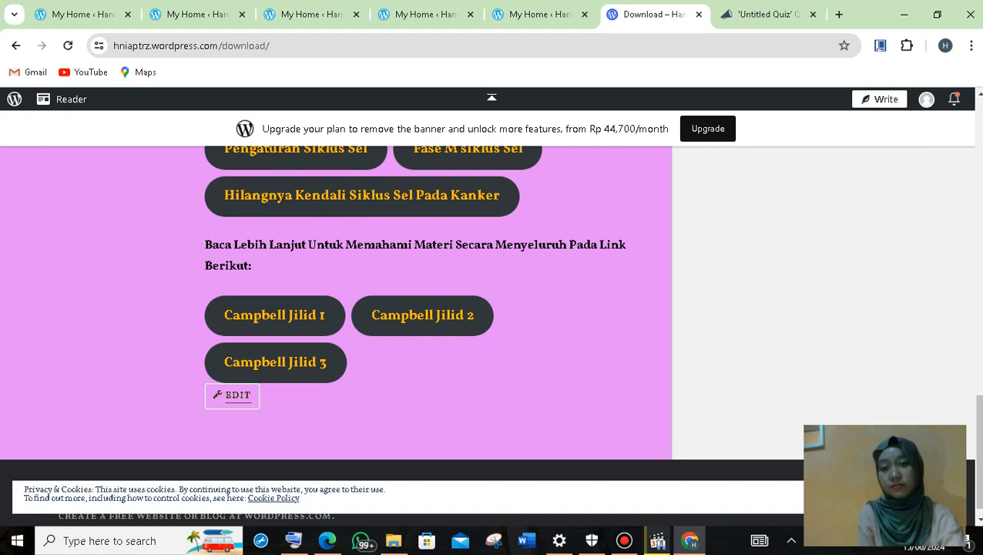
- Open the Download page in the editor and search the block library for "but" to show the Buttons block
left_click(232, 395)
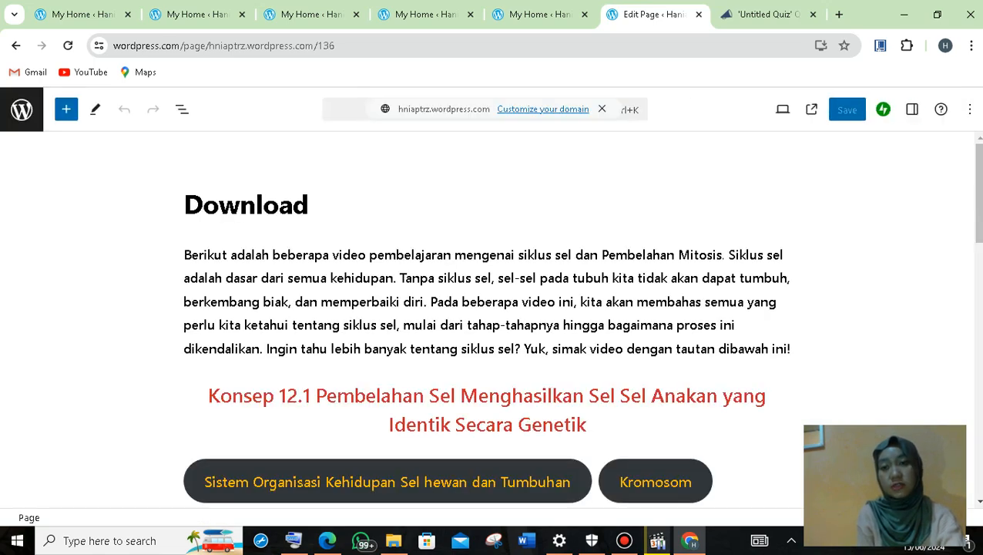
left_click(66, 109)
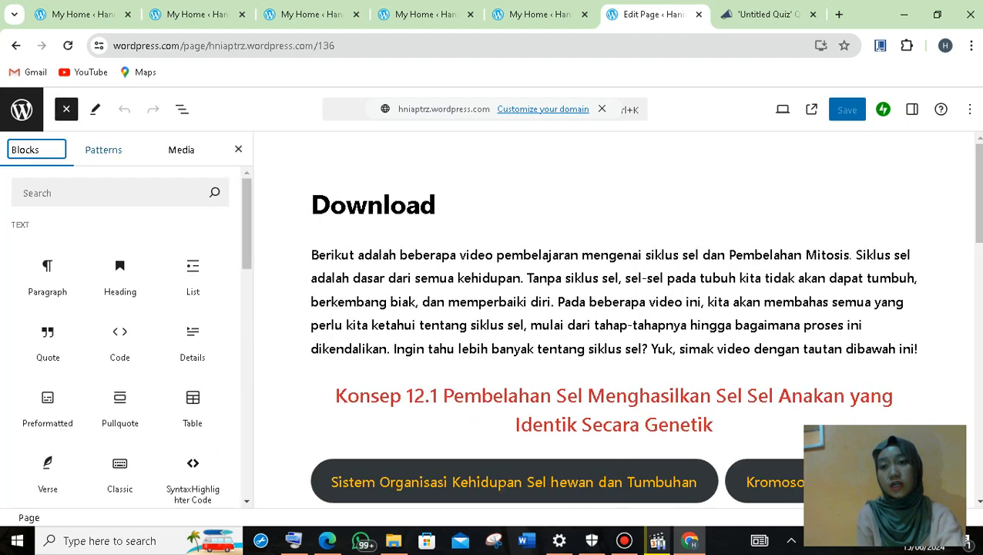
type("but")
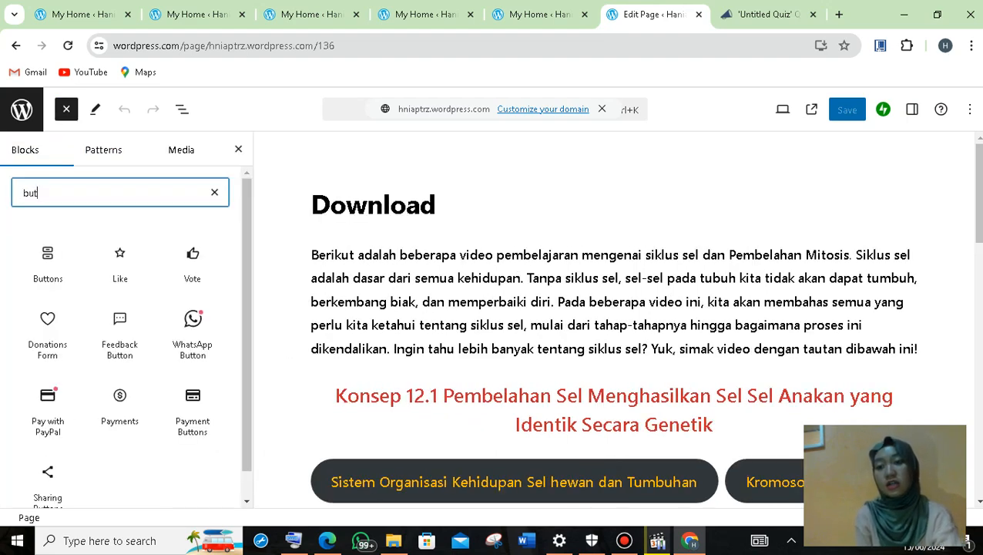
mouse_move(47, 263)
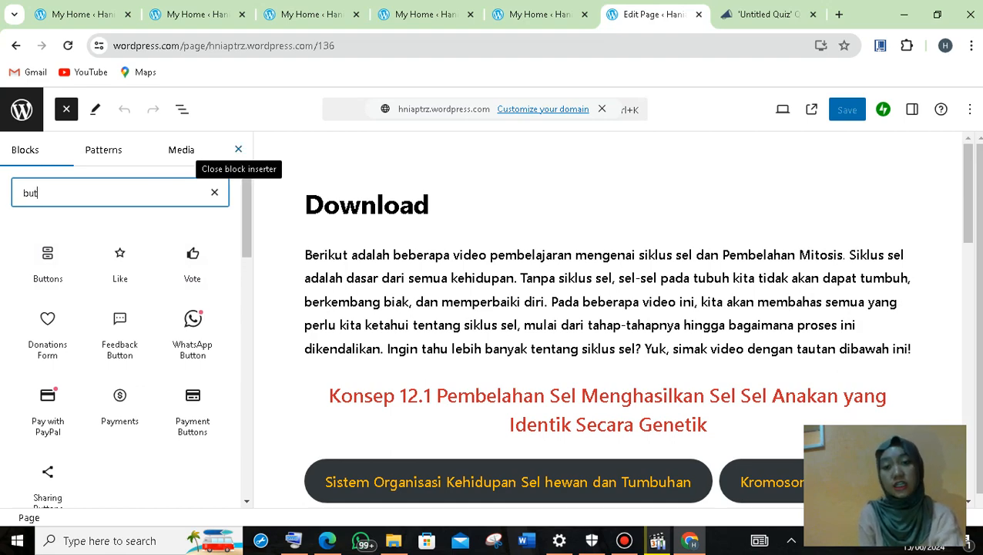
left_click(238, 150)
- Leave the page editor for the site dashboard and open the theme customizer from the Appearance options
left_click(21, 109)
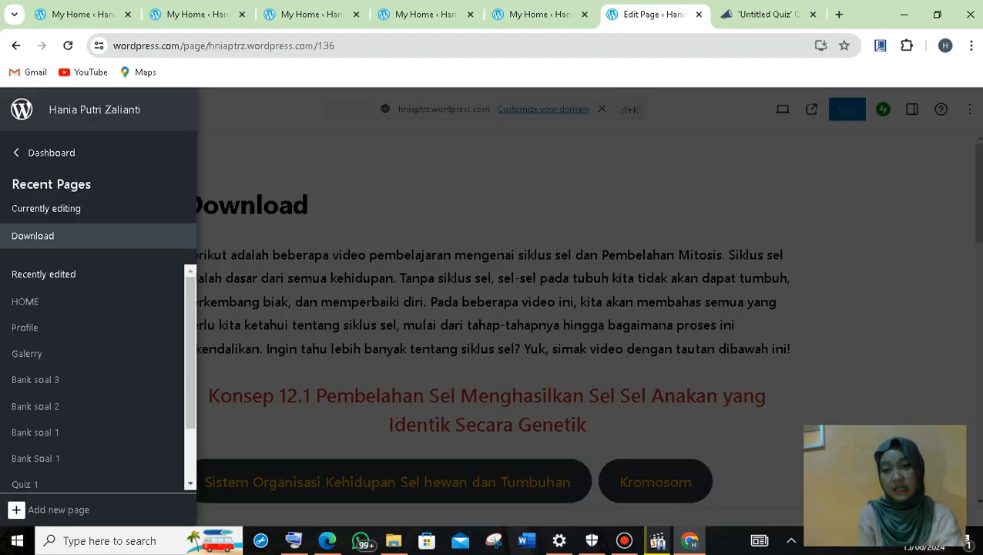
left_click(50, 153)
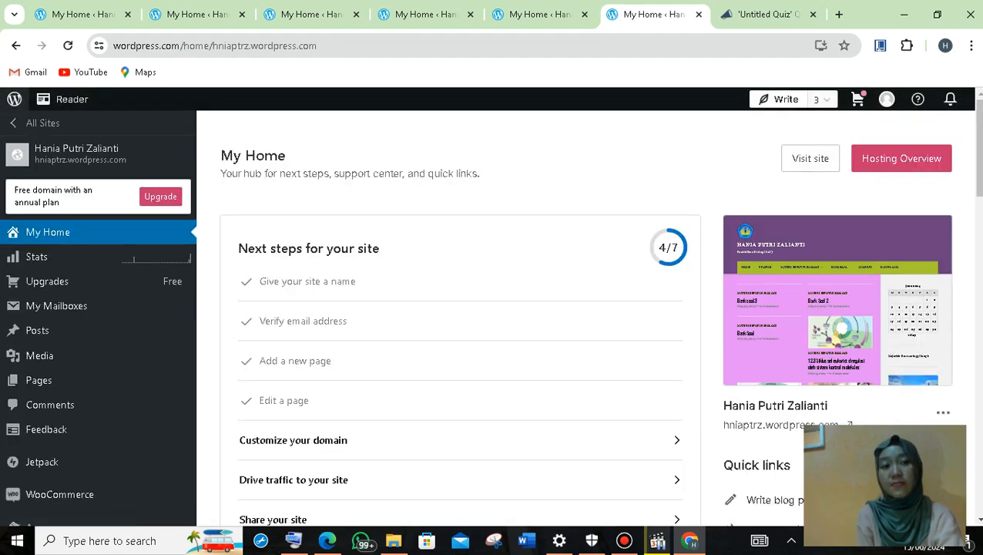
scroll(490, 317, "down", 1)
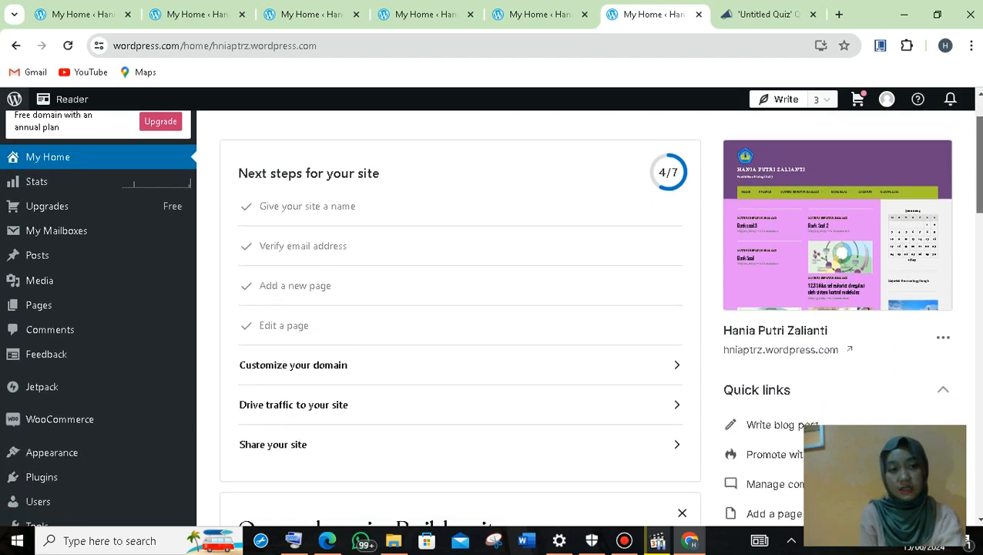
scroll(490, 318, "down", 2)
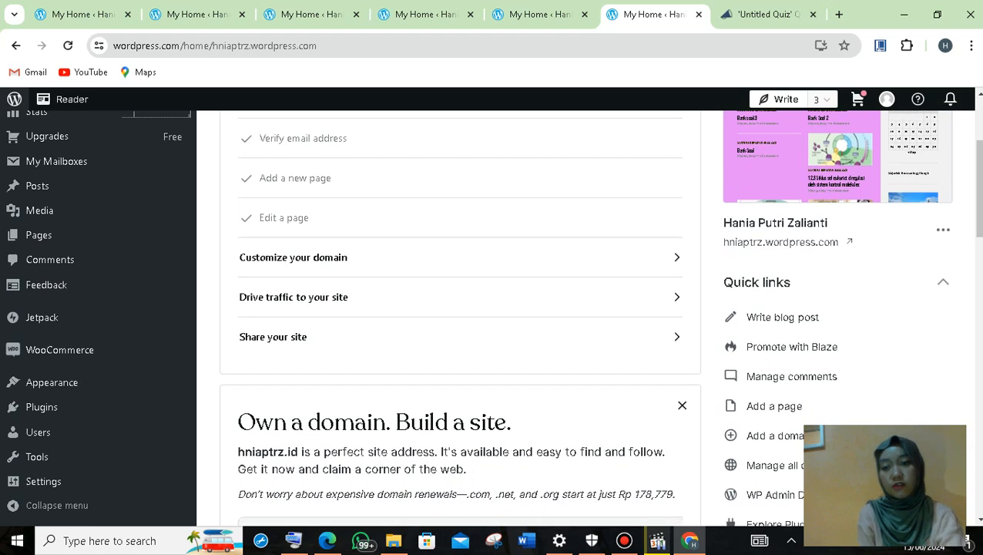
mouse_move(69, 383)
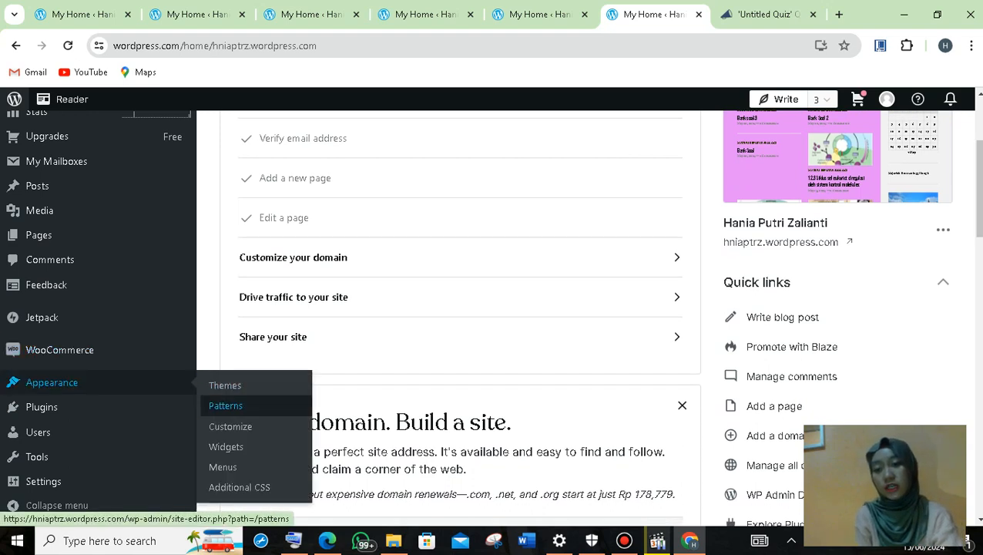
left_click(231, 426)
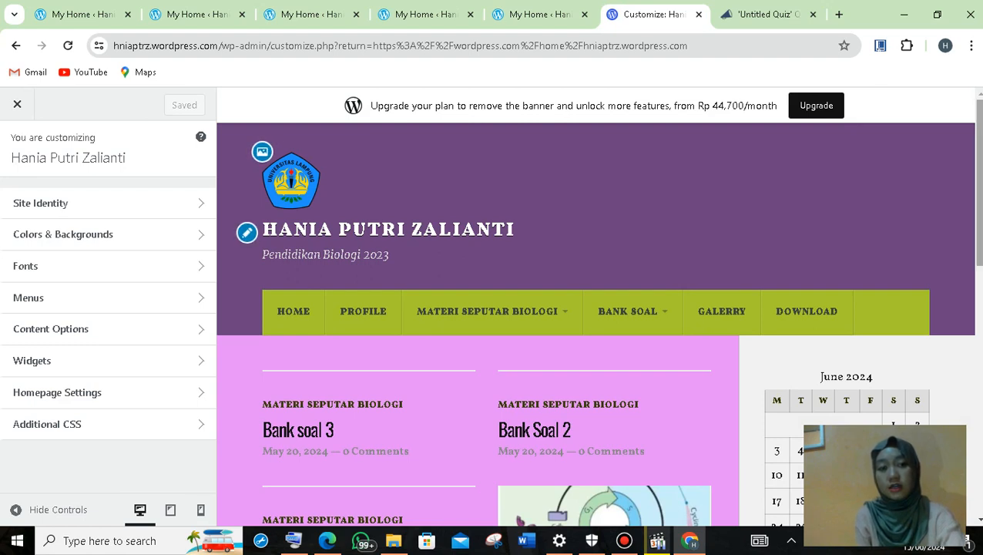
mouse_move(980, 182)
left_mouse_down()
mouse_move(980, 195)
mouse_move(979, 183)
left_mouse_up()
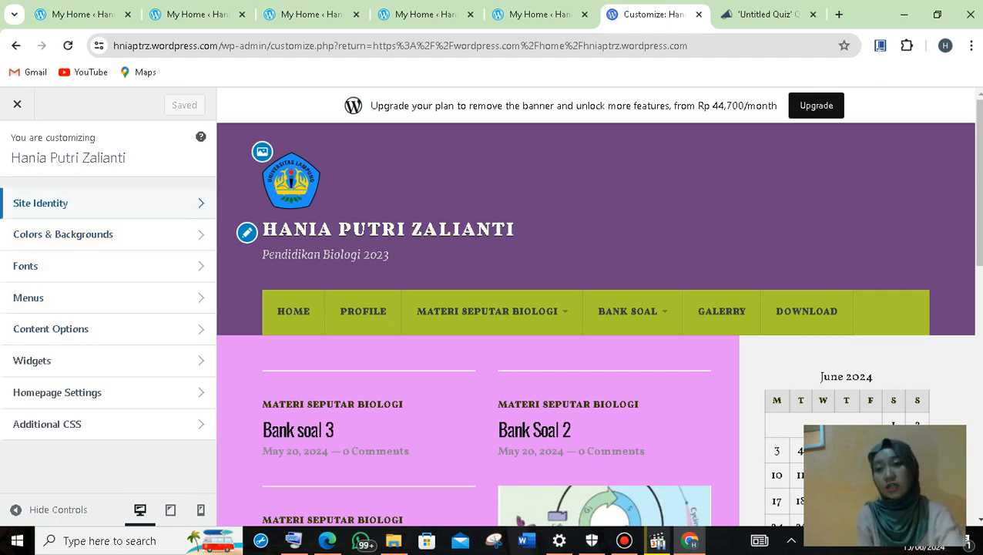
- Review the customizer's Site Identity settings, including the site title, tagline, header text option and logo
left_click(77, 203)
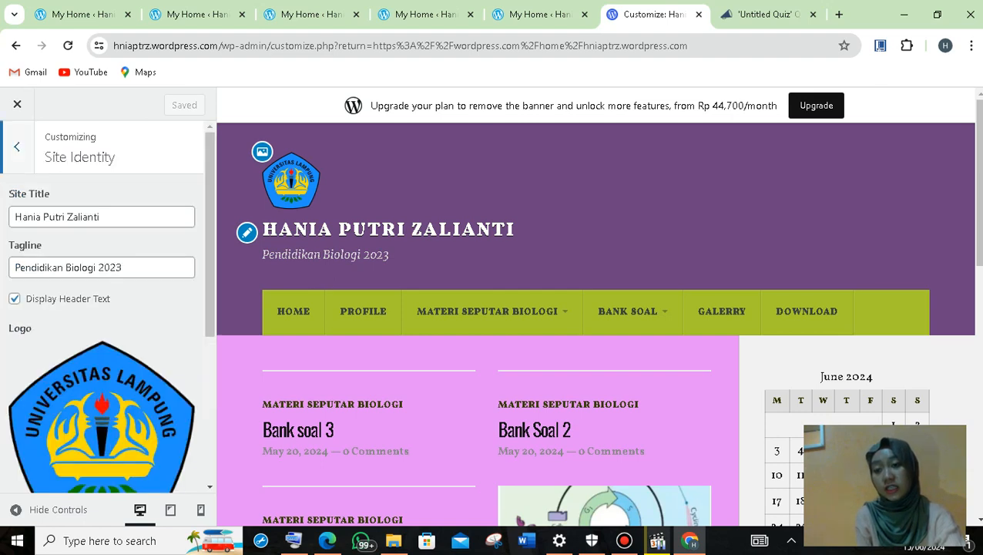
left_click_drag(209, 224, 209, 228)
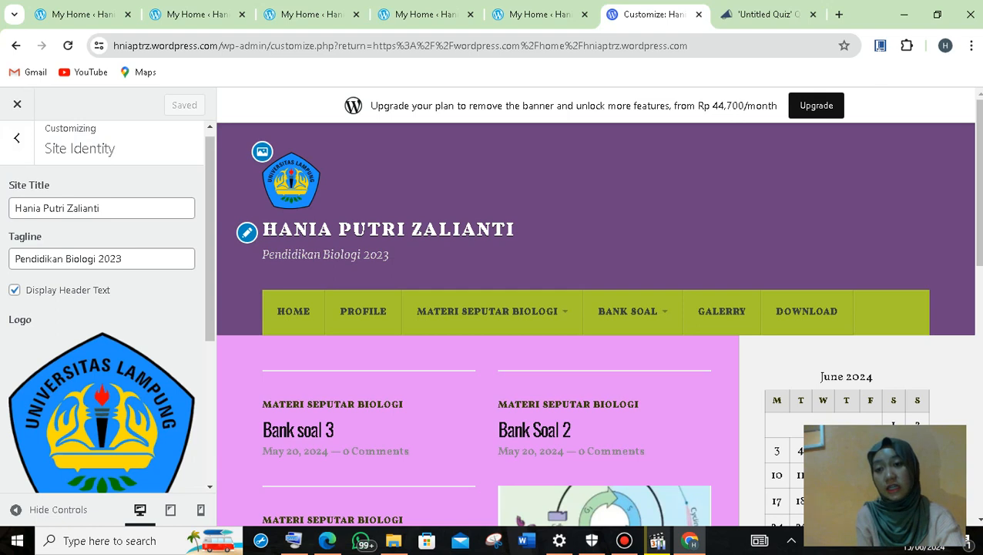
mouse_move(209, 231)
left_mouse_down()
mouse_move(210, 336)
mouse_move(210, 223)
left_mouse_up()
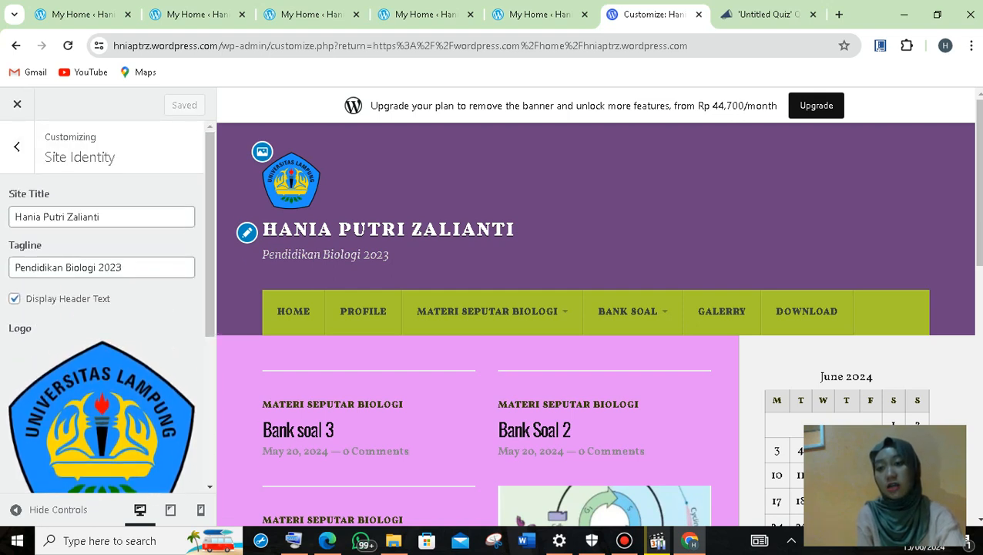
left_click(17, 147)
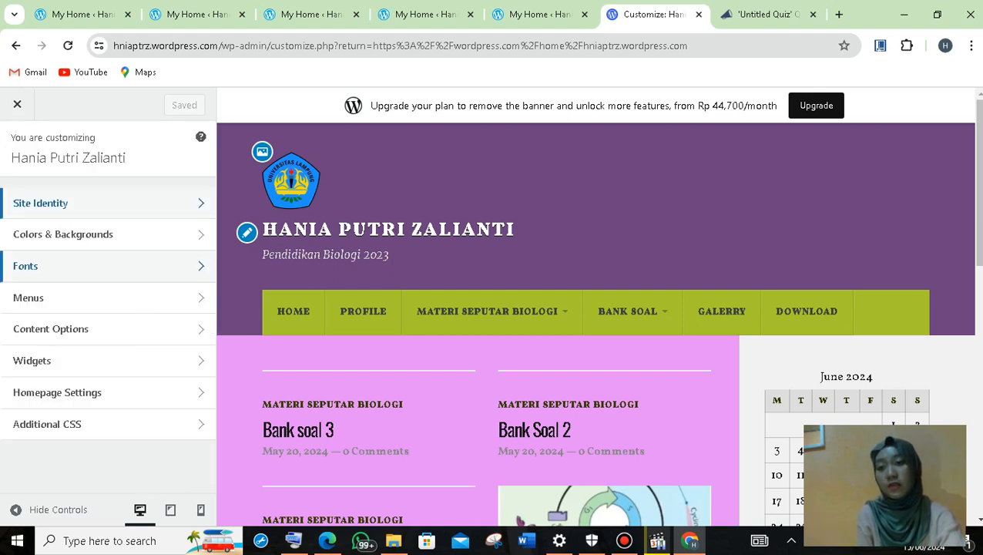
- Review the customizer's Colors & Backgrounds palette and the heading and base font settings under Fonts
left_click(77, 233)
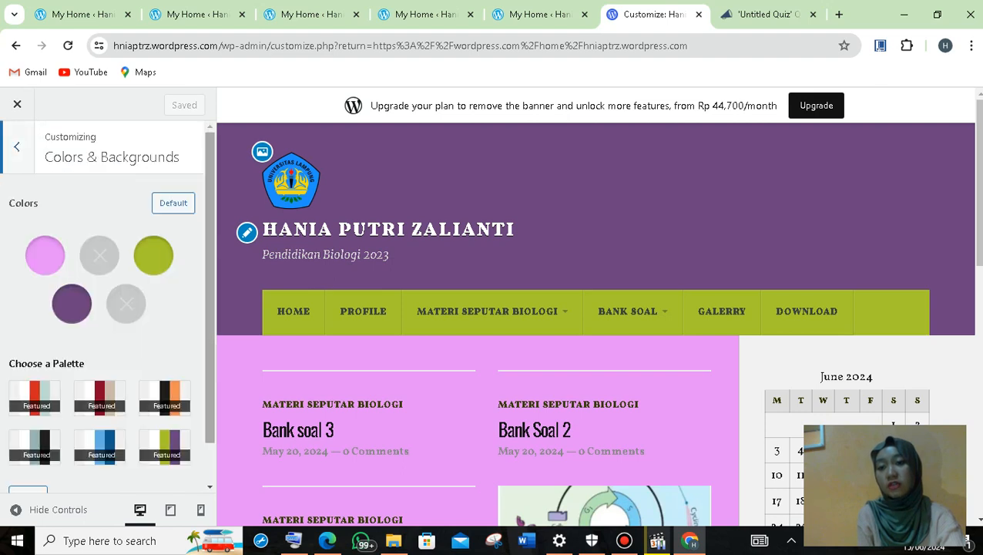
scroll(106, 308, "down", 2)
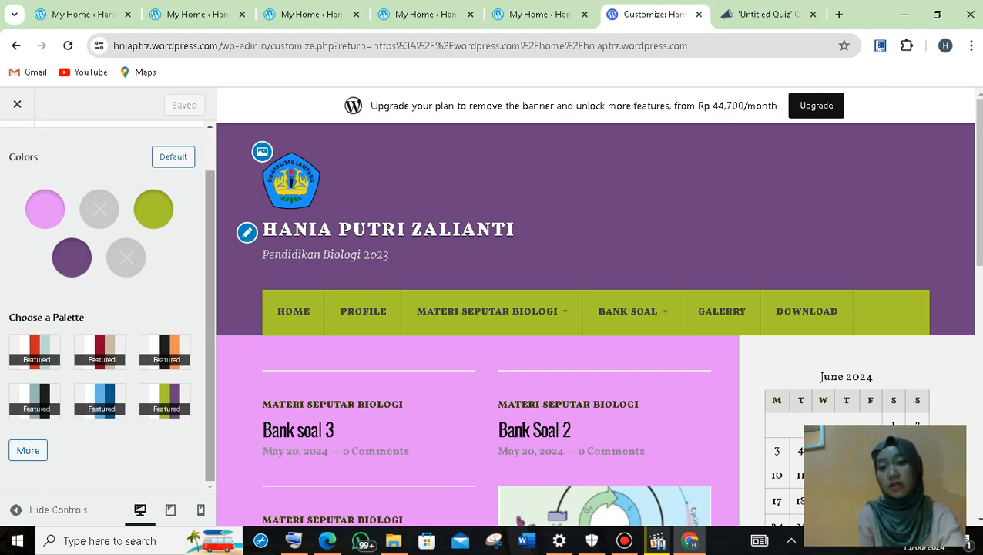
scroll(106, 308, "up", 2)
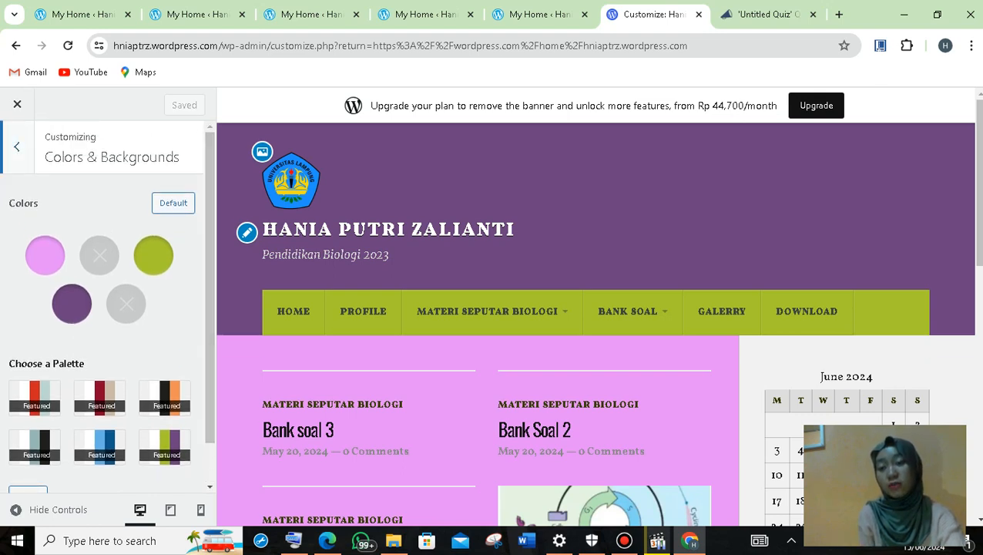
left_click(17, 146)
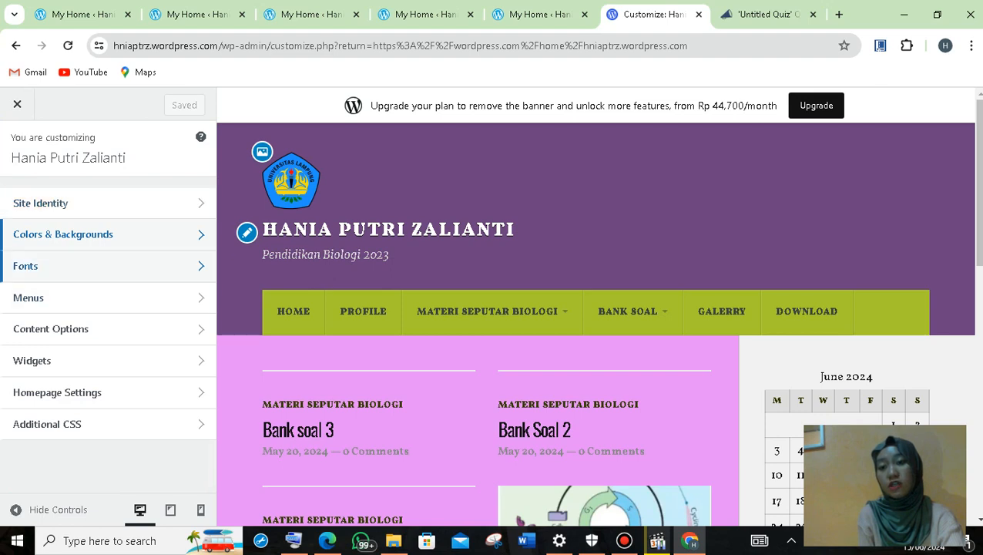
left_click(155, 266)
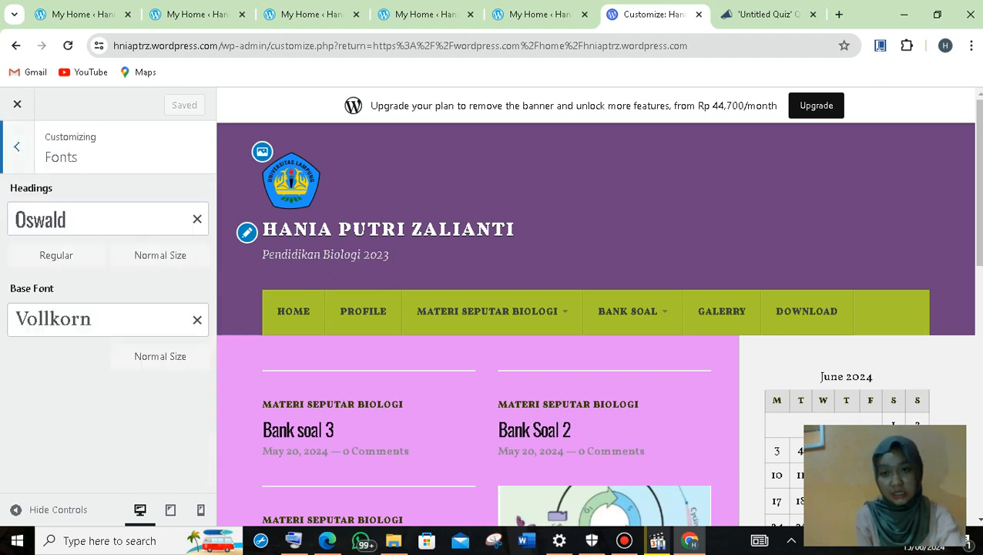
left_click(17, 147)
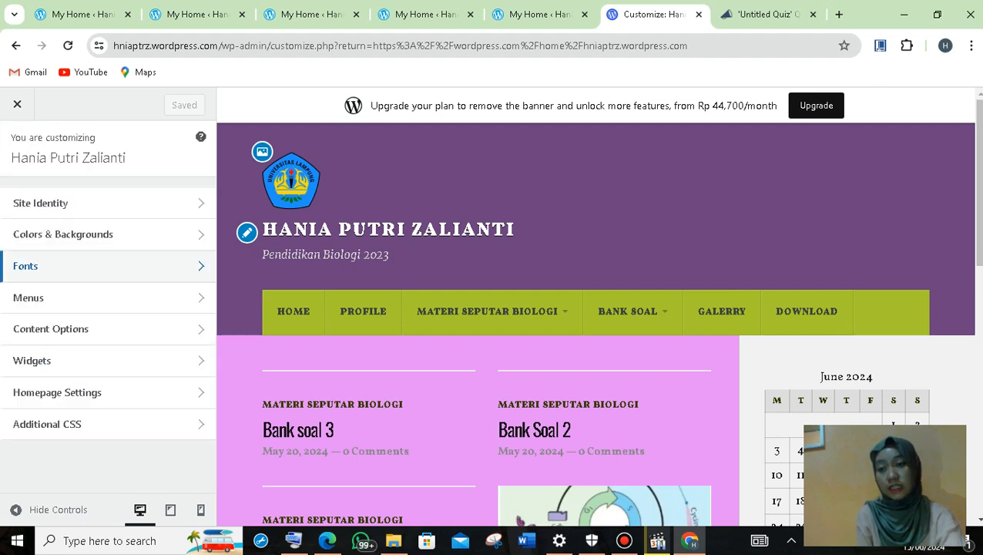
- Open the menu assigned to the bottom header and examine its HOME, Profile and Materi Seputar Biologi items with their sub items
left_click(107, 298)
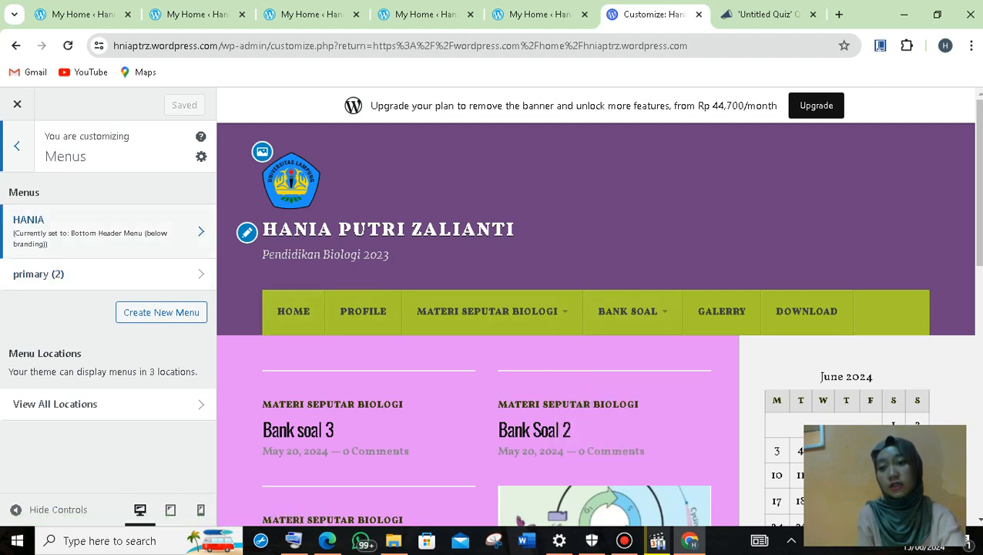
left_click(85, 230)
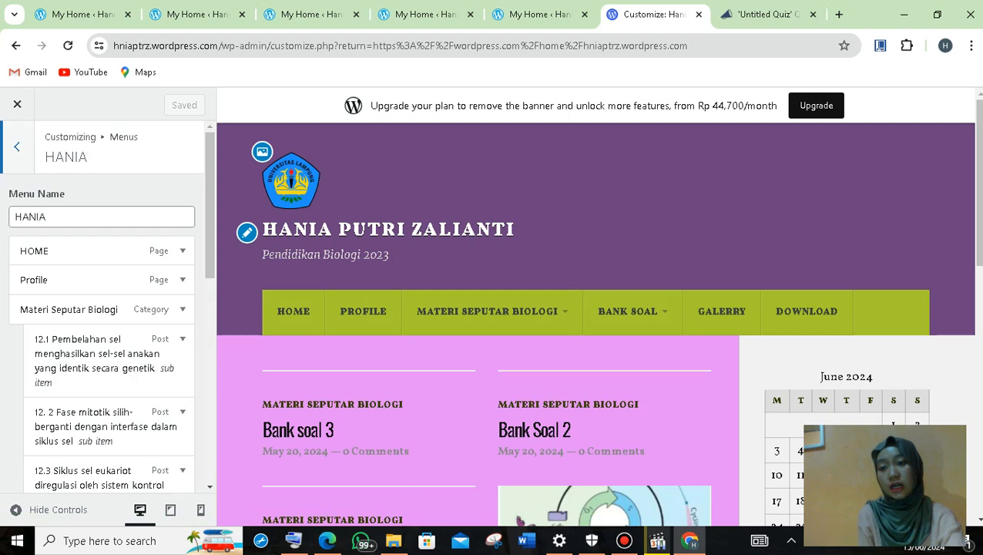
scroll(104, 309, "down", 2)
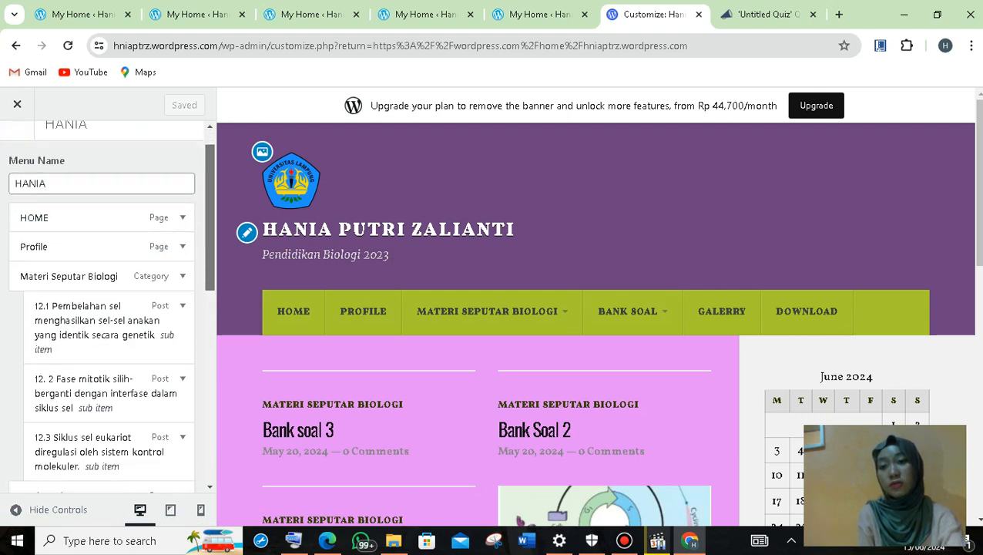
scroll(104, 309, "up", 2)
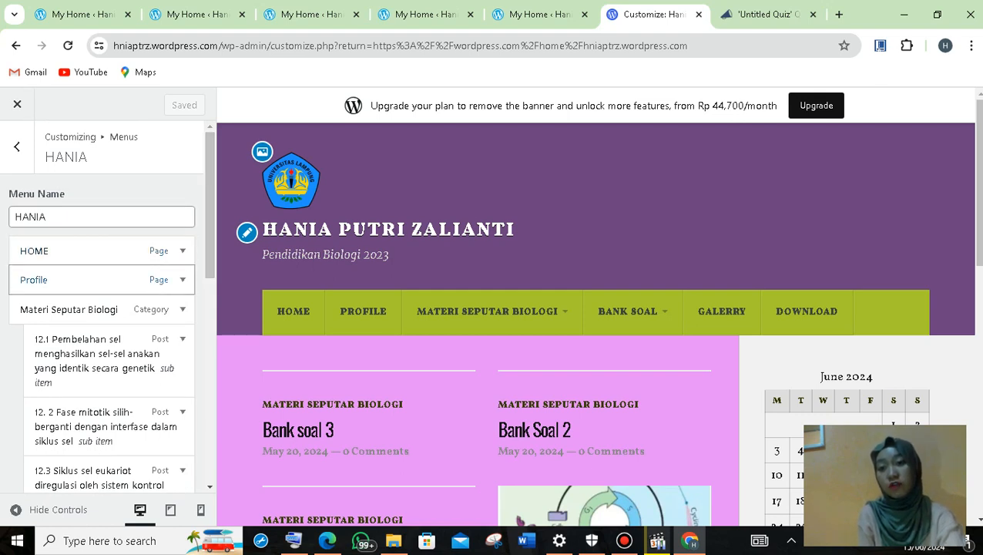
scroll(100, 308, "down", 2)
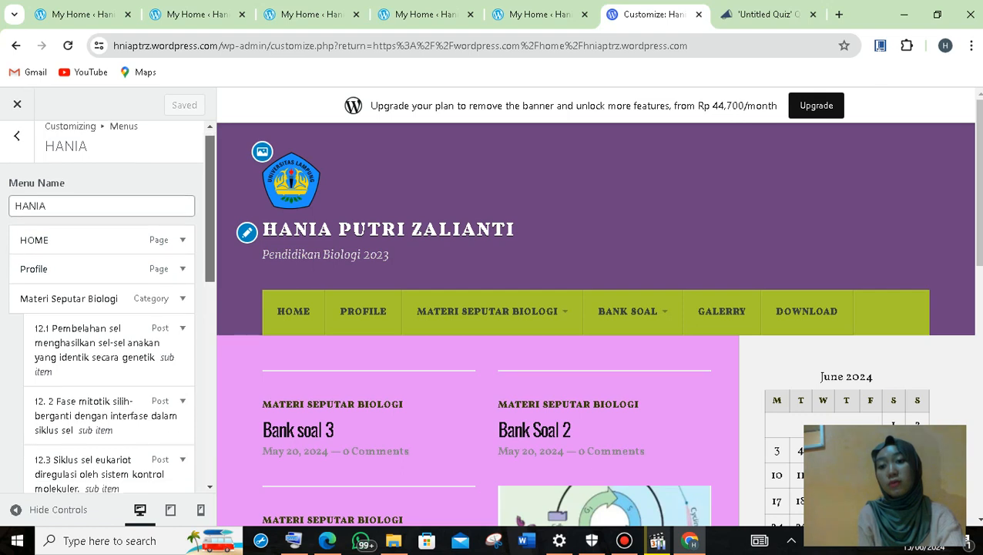
scroll(101, 309, "down", 2)
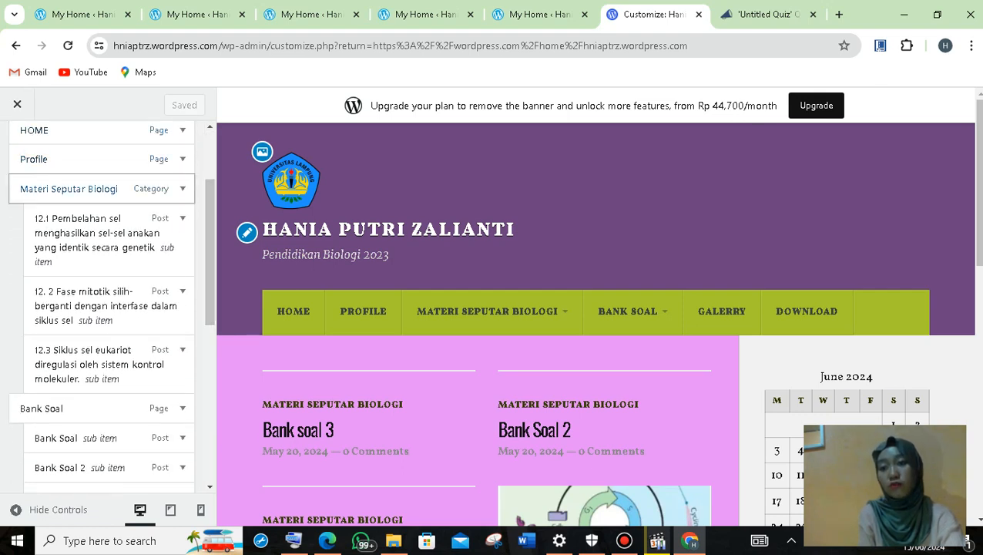
left_click_drag(209, 297, 209, 287)
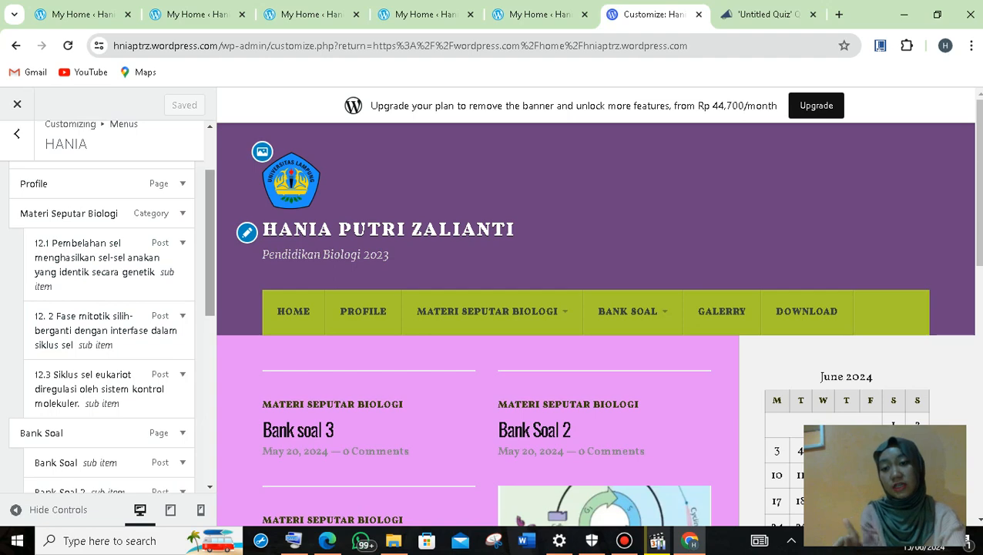
- Examine the menu's Bank Soal, Galerry and Download items and its location settings, and return to the main customizer options
scroll(108, 309, "down", 5)
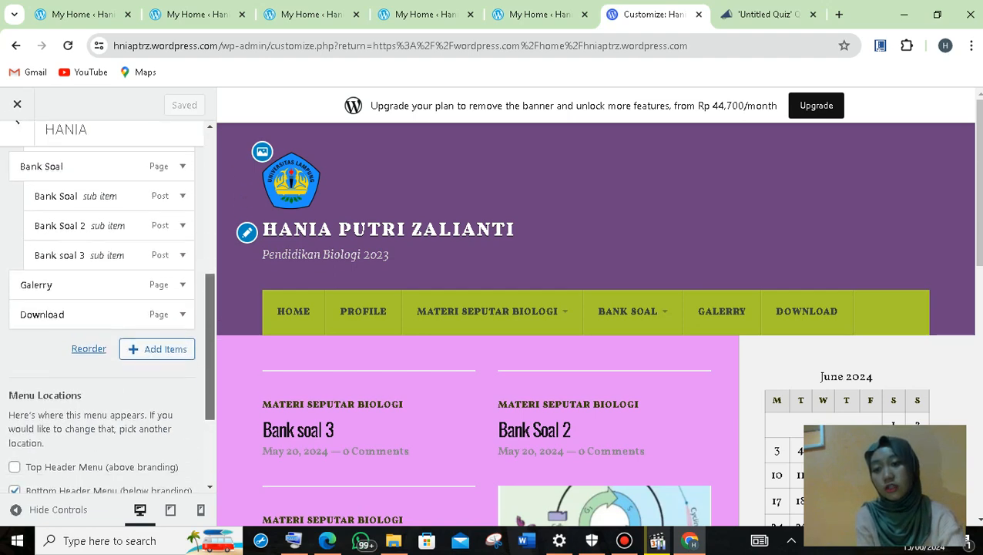
scroll(108, 308, "up", 5)
scroll(108, 308, "down", 3)
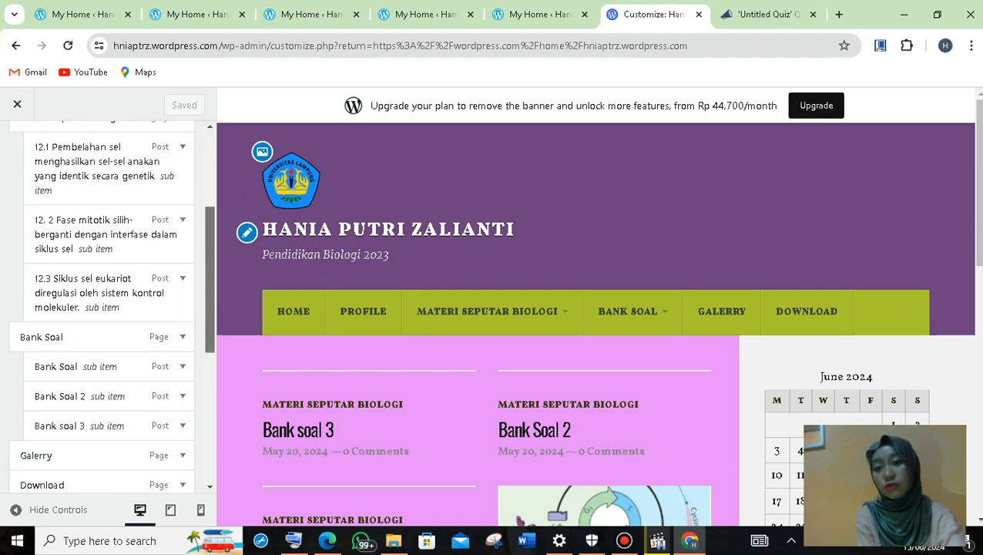
scroll(108, 308, "down", 5)
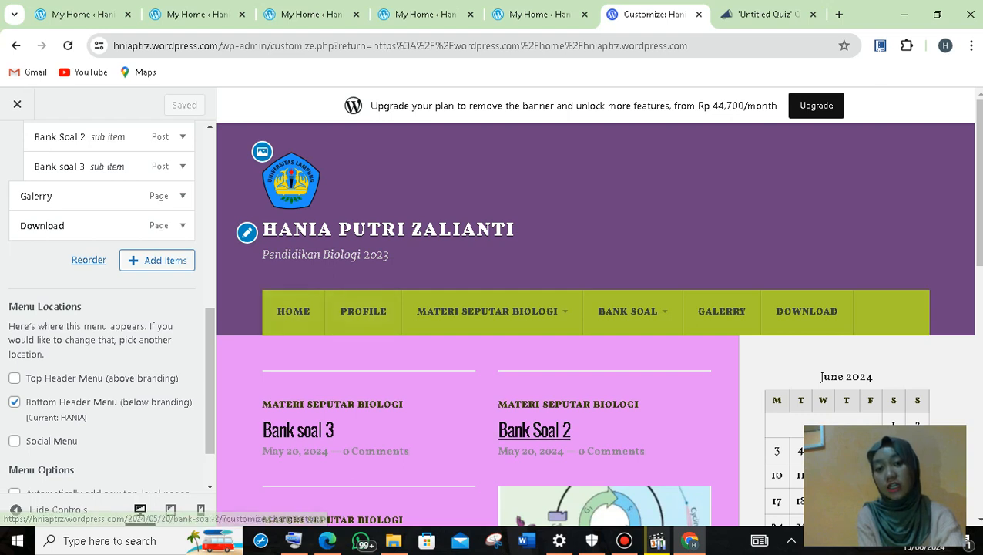
mouse_move(632, 312)
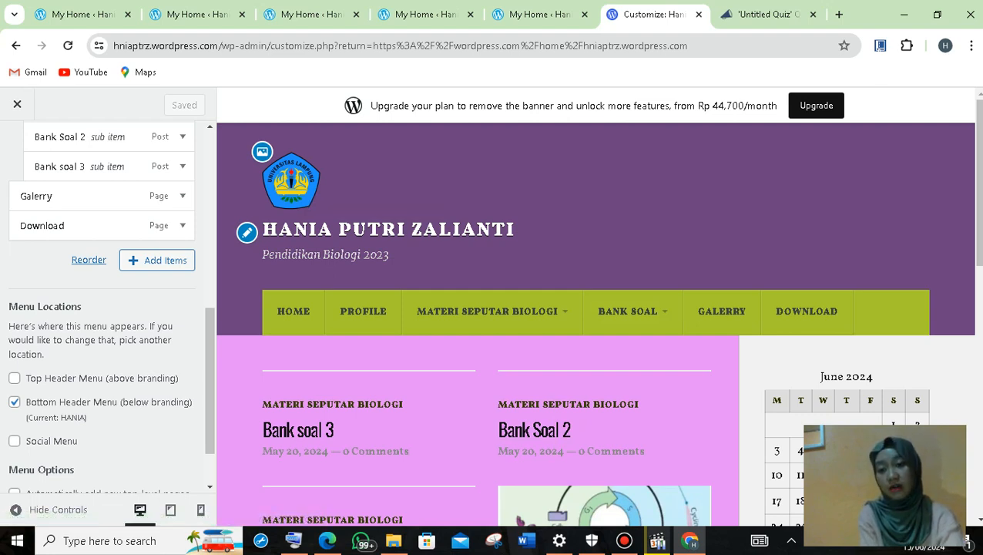
scroll(104, 308, "up", 10)
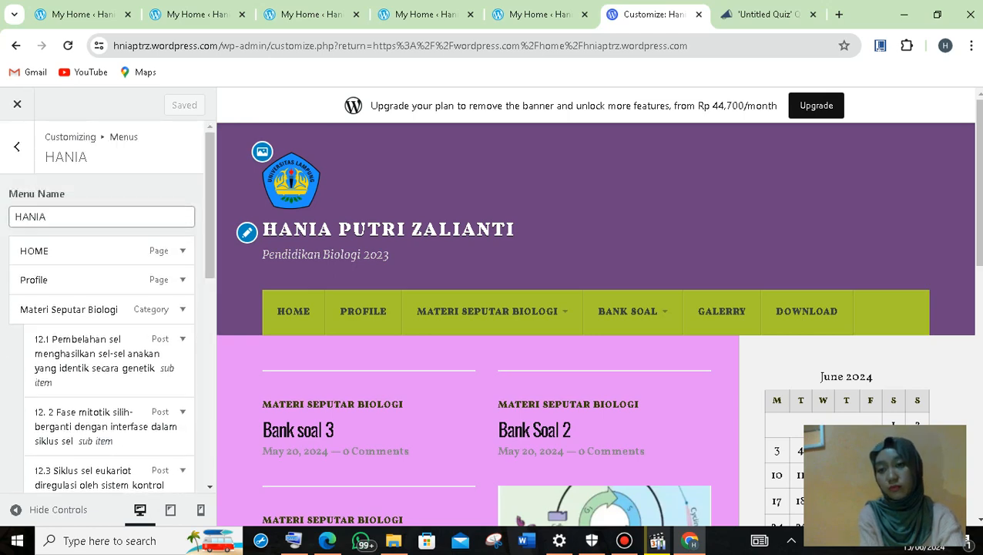
left_click(17, 147)
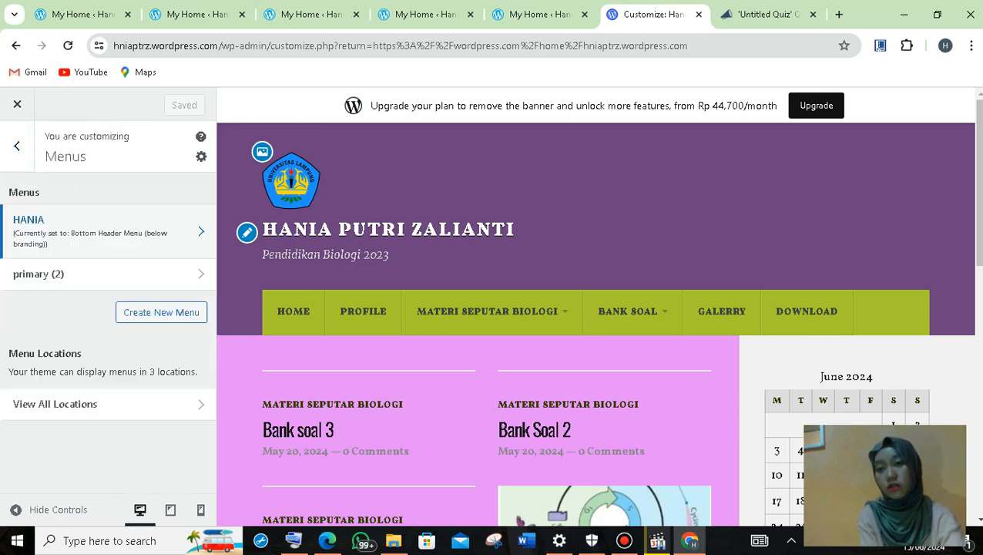
left_click(16, 146)
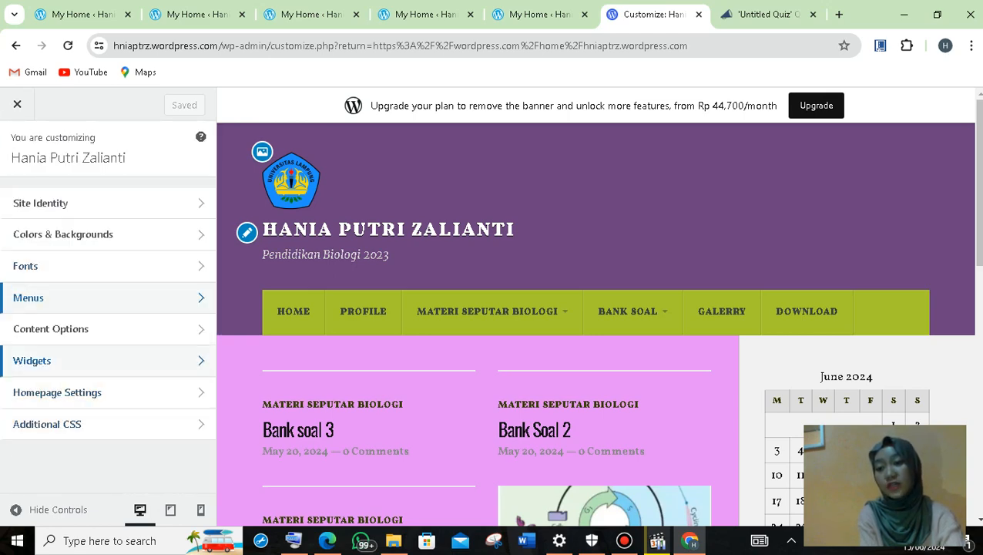
- Open the Sidebar widget area and examine its calendar, quote text, campus image and social icons
left_click(47, 360)
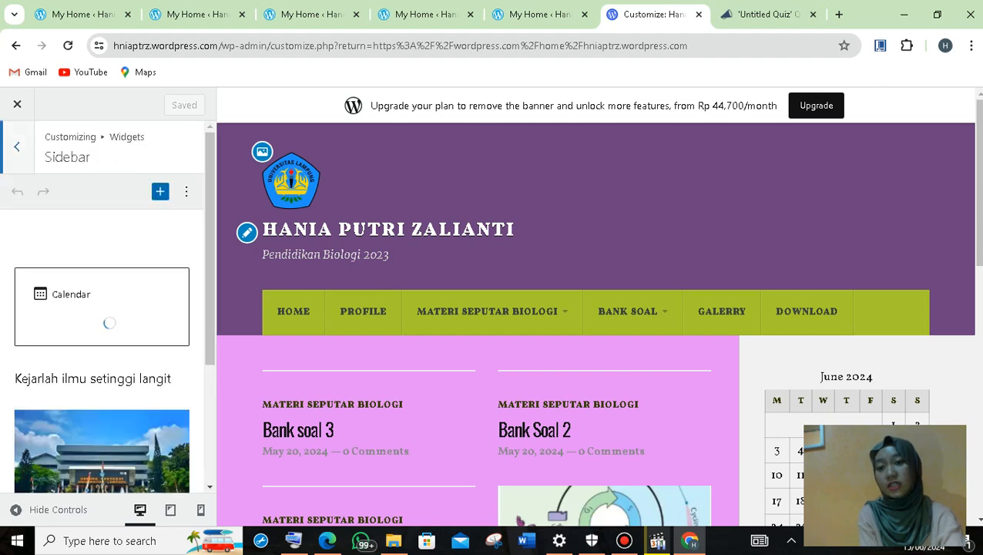
scroll(102, 308, "down", 5)
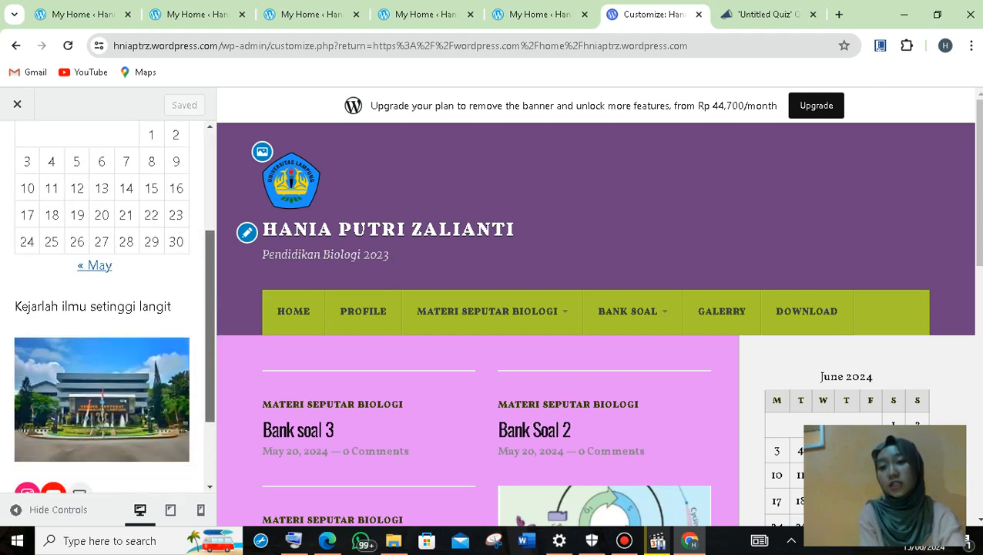
scroll(102, 308, "up", 3)
scroll(107, 306, "down", 1)
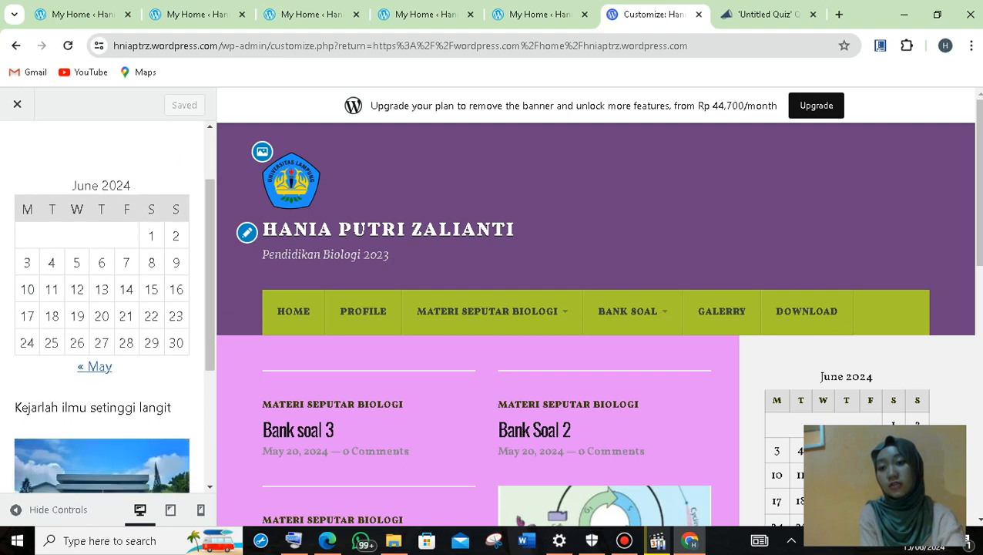
left_click_drag(197, 376, 208, 362)
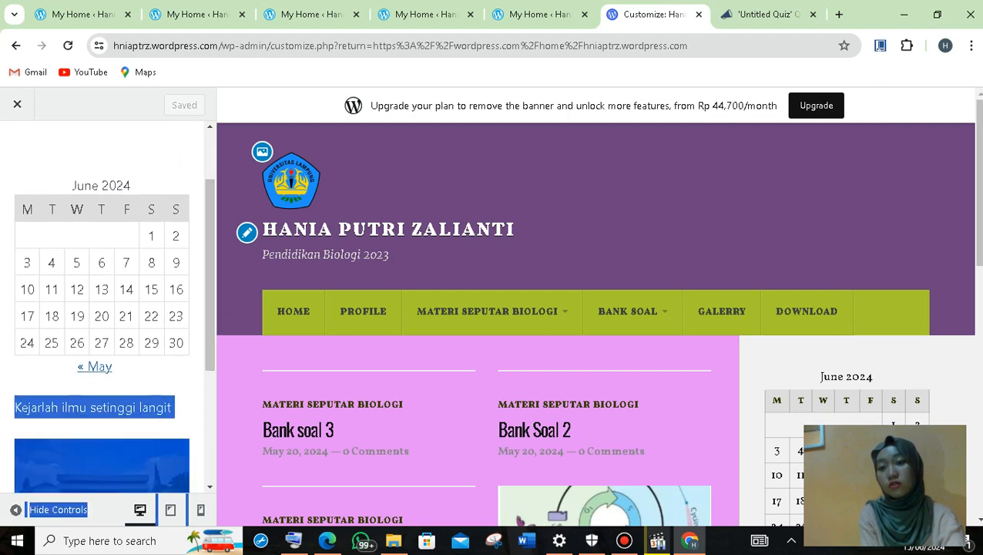
left_click(196, 362)
scroll(102, 308, "down", 3)
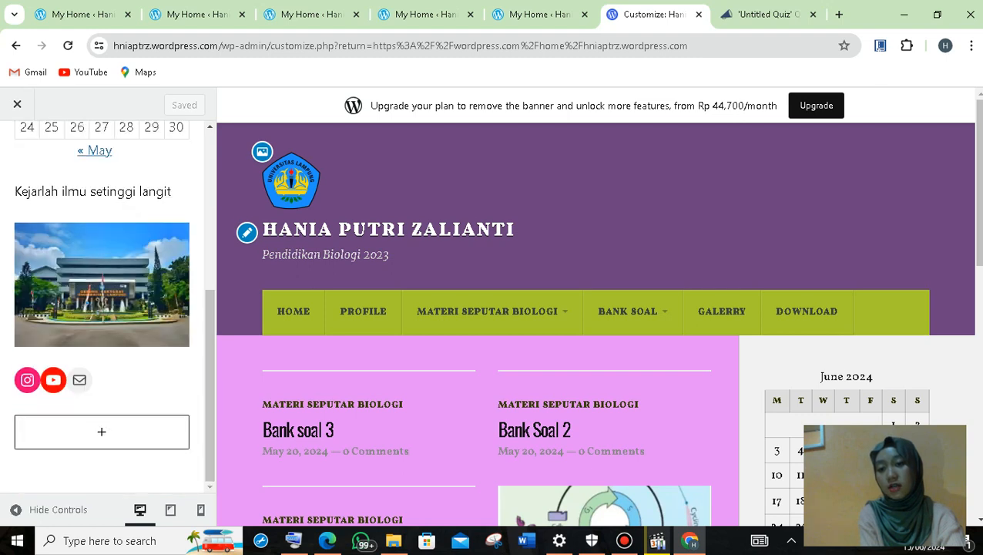
- Search the sidebar's block inserter for "cale" to show the calendar blocks, and close it without adding one
left_click(101, 432)
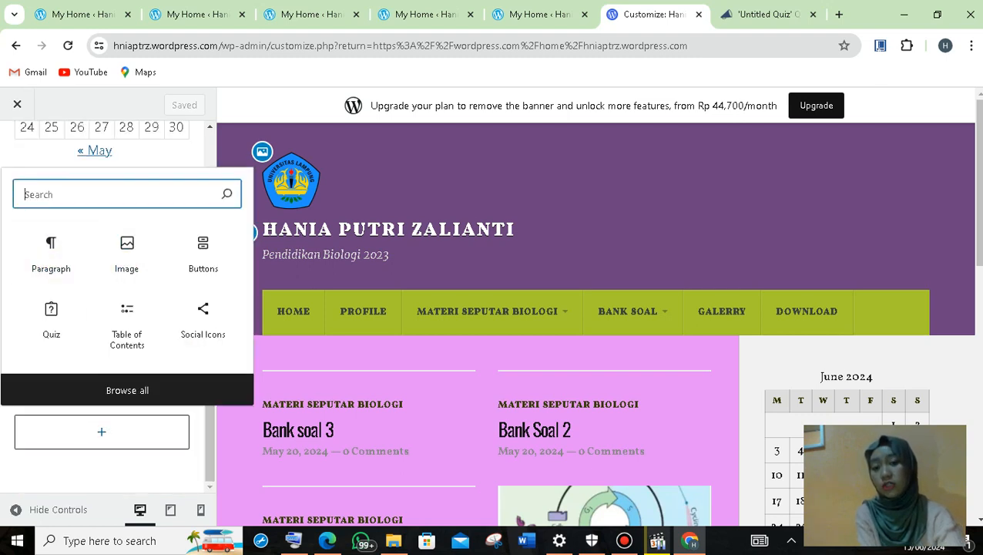
type("cale")
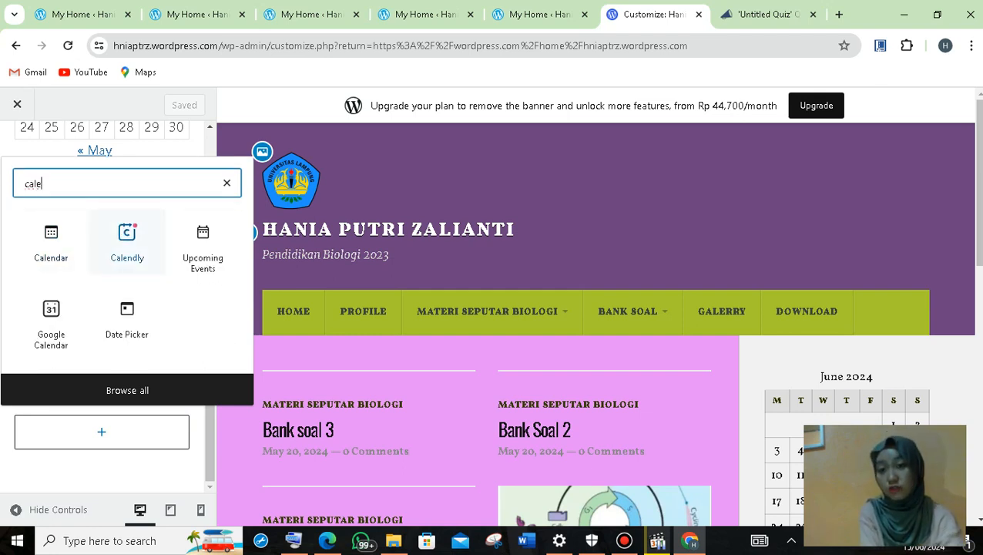
left_click(227, 182)
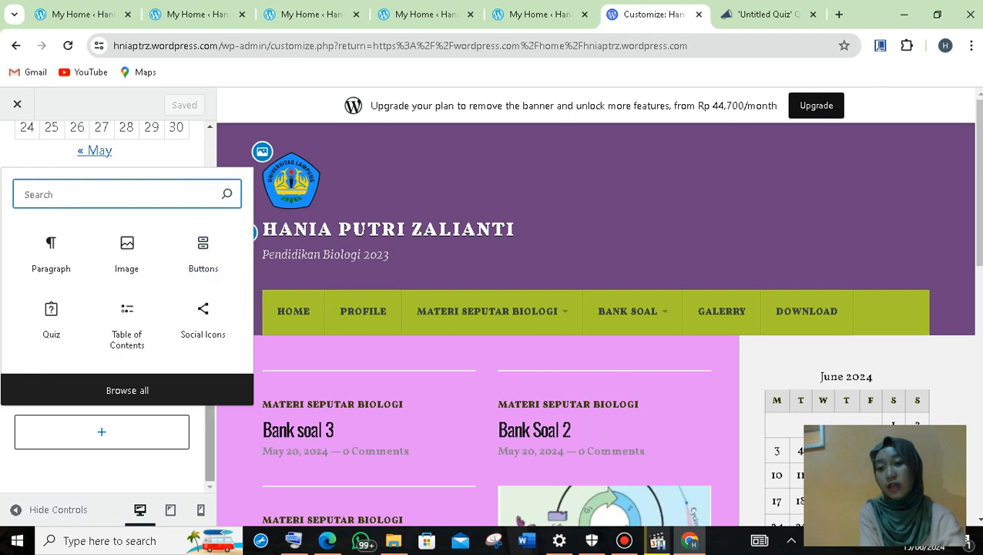
key("Escape")
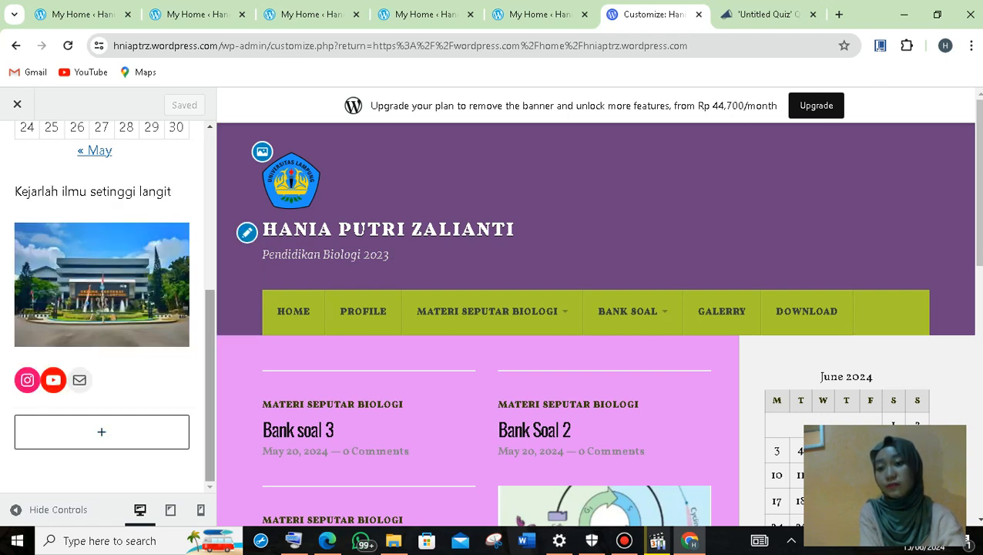
- Search the sidebar's block inserter for "quot" to show the quote blocks, and close it without adding one
scroll(102, 300, "up", 2)
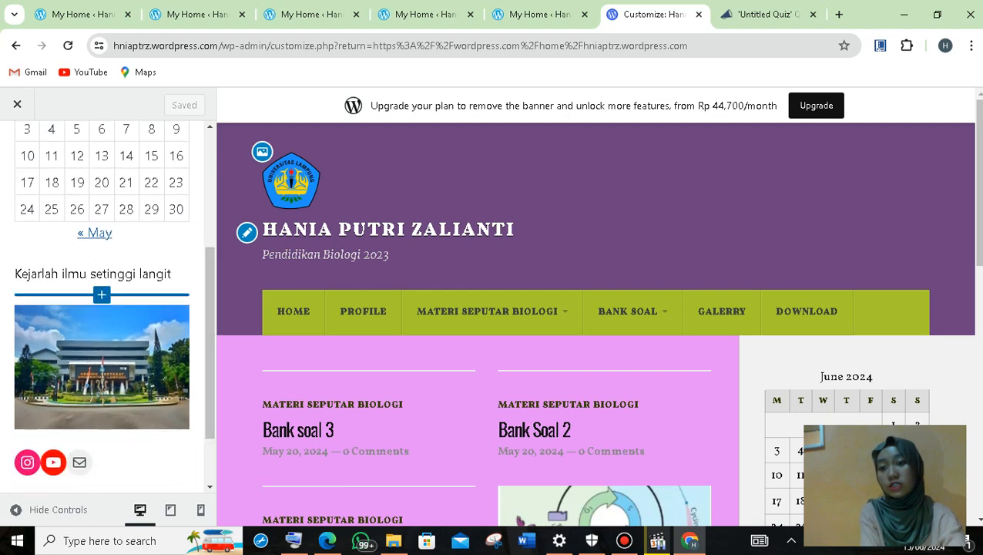
scroll(102, 308, "down", 2)
left_click_drag(210, 378, 210, 383)
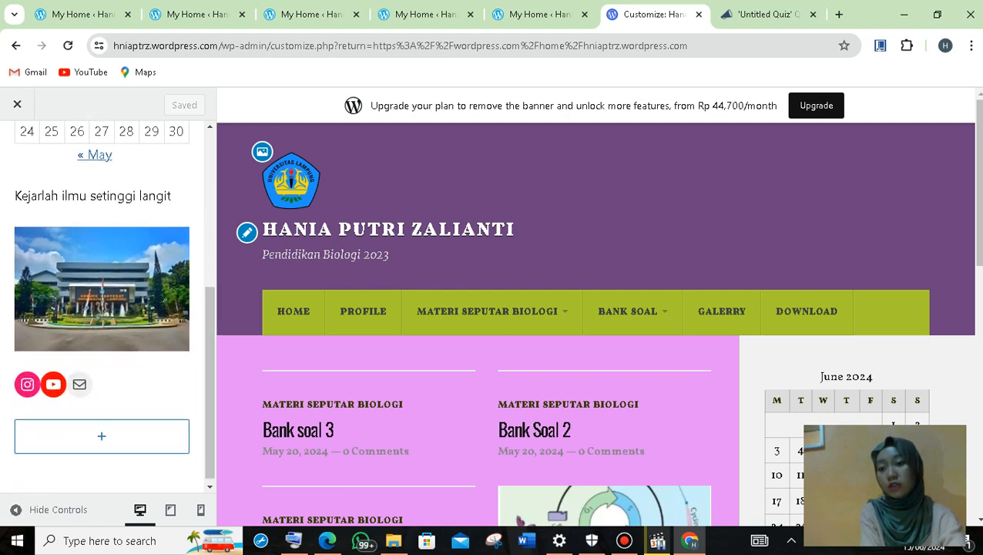
left_click(102, 437)
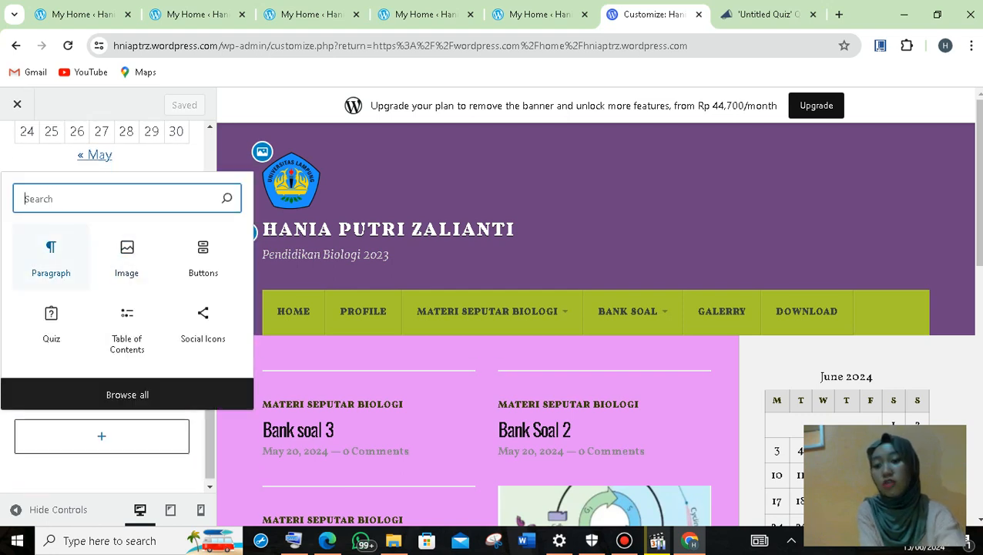
type("quot")
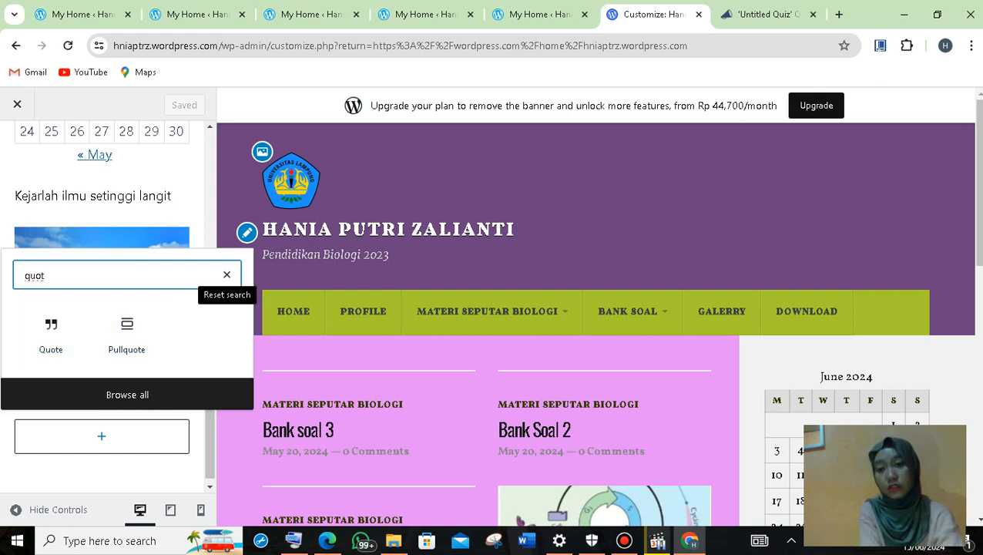
left_click(226, 274)
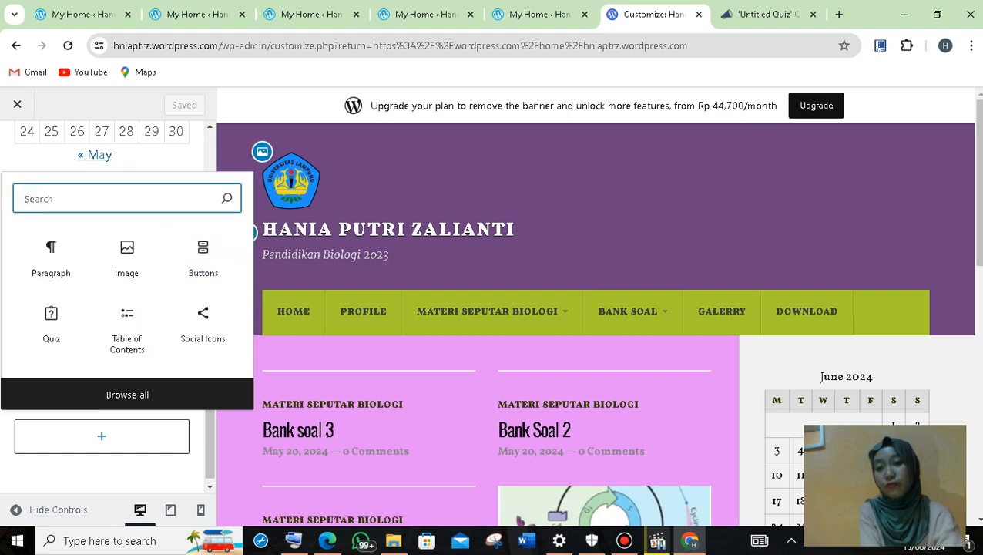
left_click(108, 472)
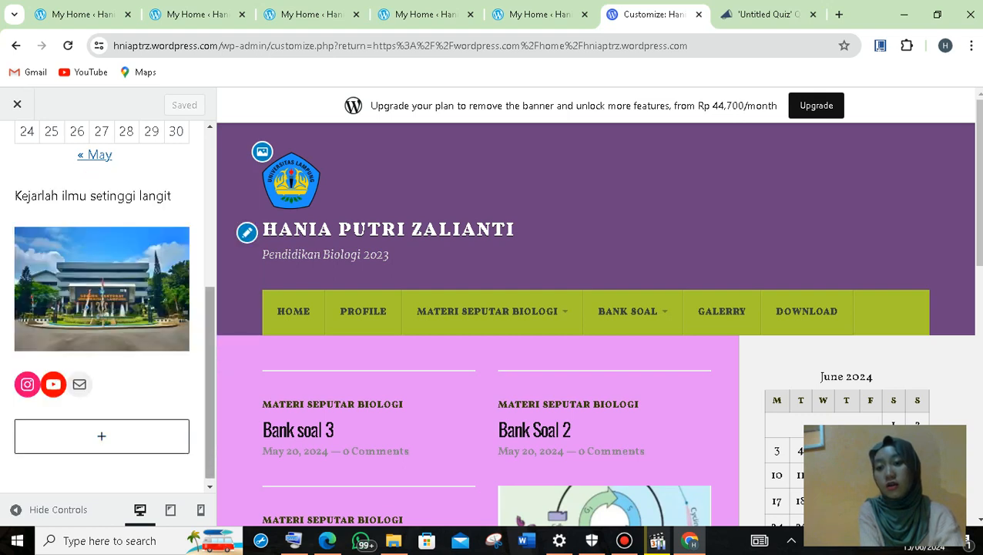
- Review the sidebar's image, social icons and calendar widgets once more, and return to the main customizer options
left_click_drag(210, 428, 210, 394)
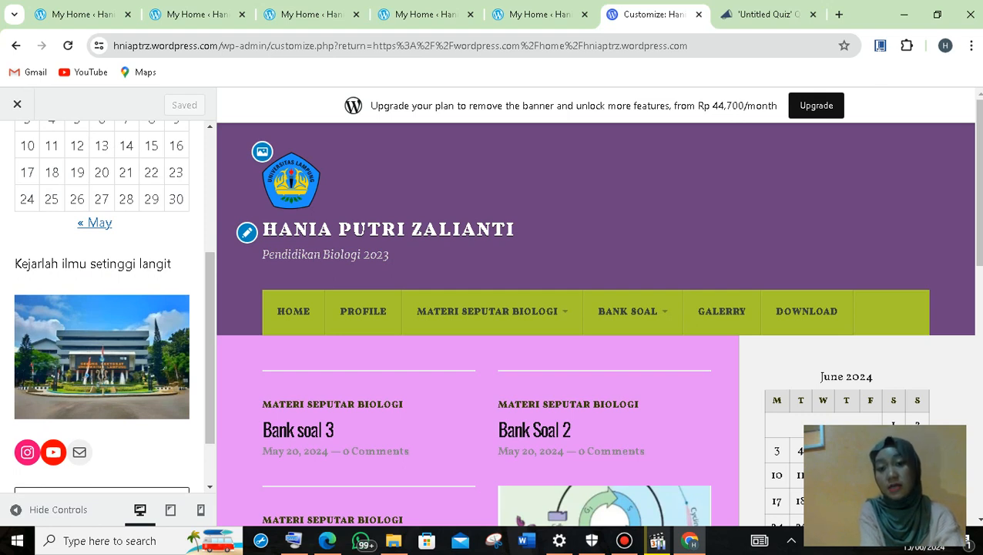
left_click_drag(210, 378, 209, 385)
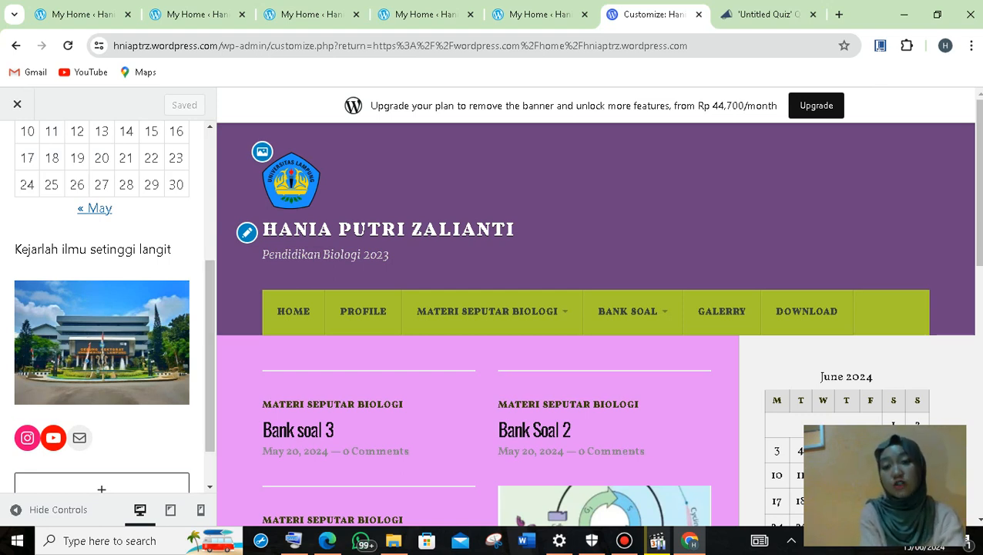
left_click_drag(209, 385, 210, 258)
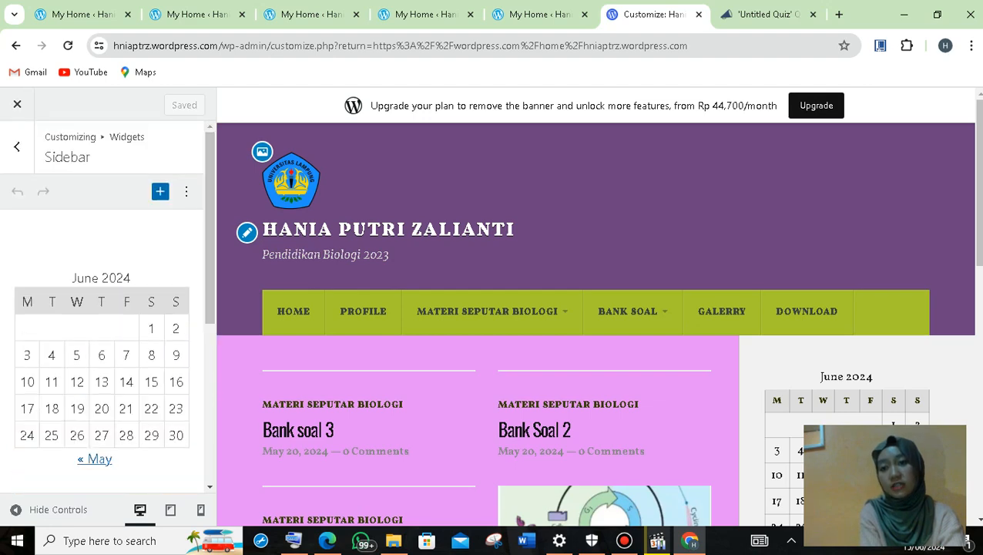
left_click(17, 147)
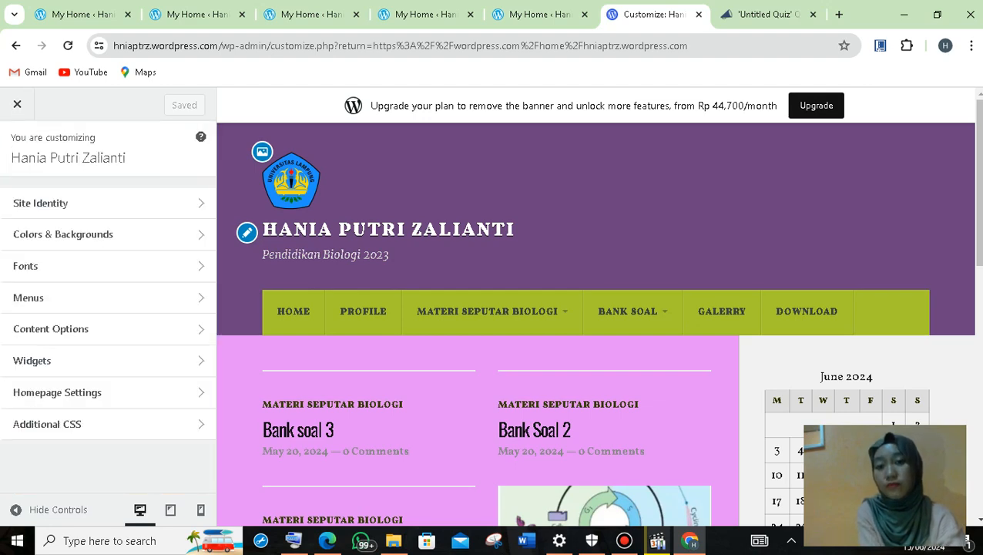
- Examine the site preview's header, navigation menu, post list and sidebar calendar
mouse_move(979, 184)
left_mouse_down()
mouse_move(980, 433)
mouse_move(979, 189)
left_mouse_up()
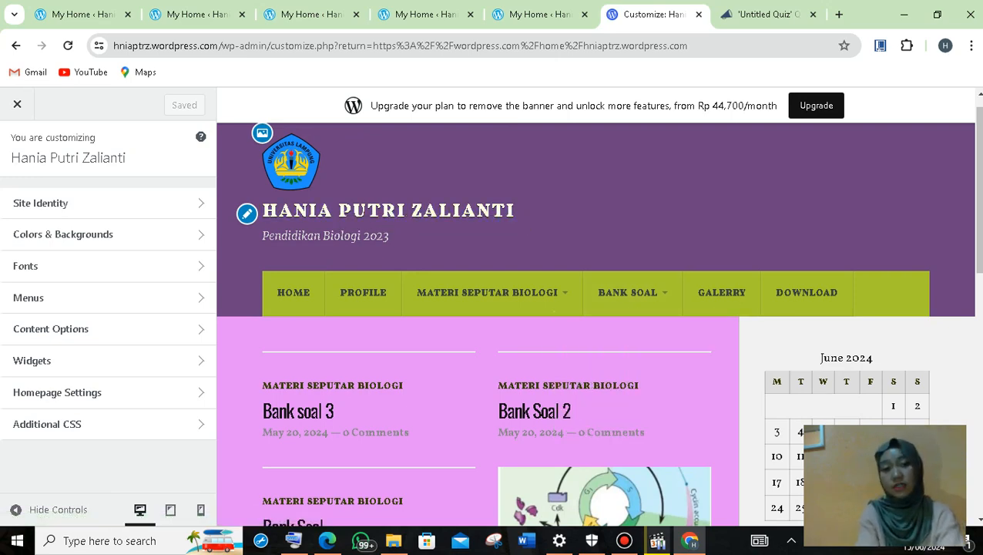
left_click_drag(979, 190, 980, 225)
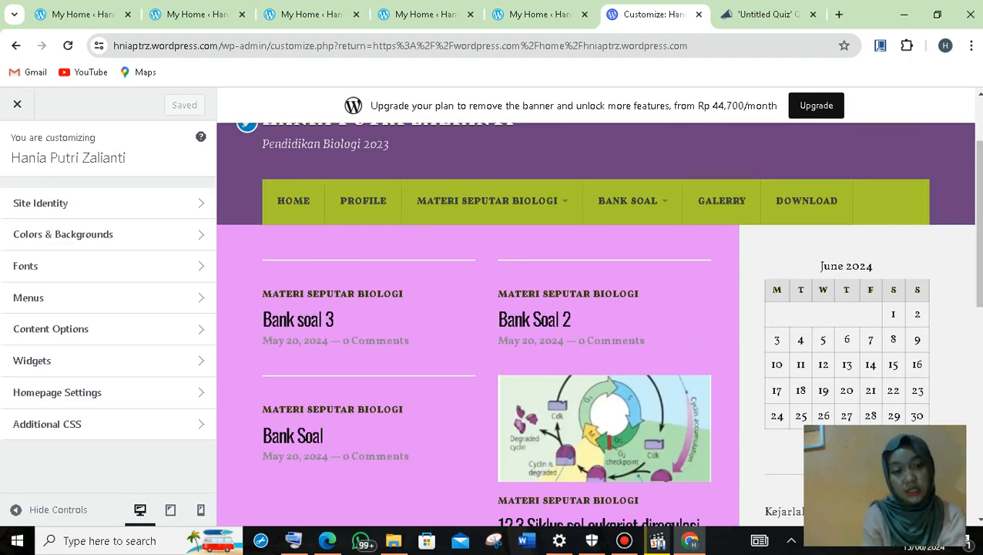